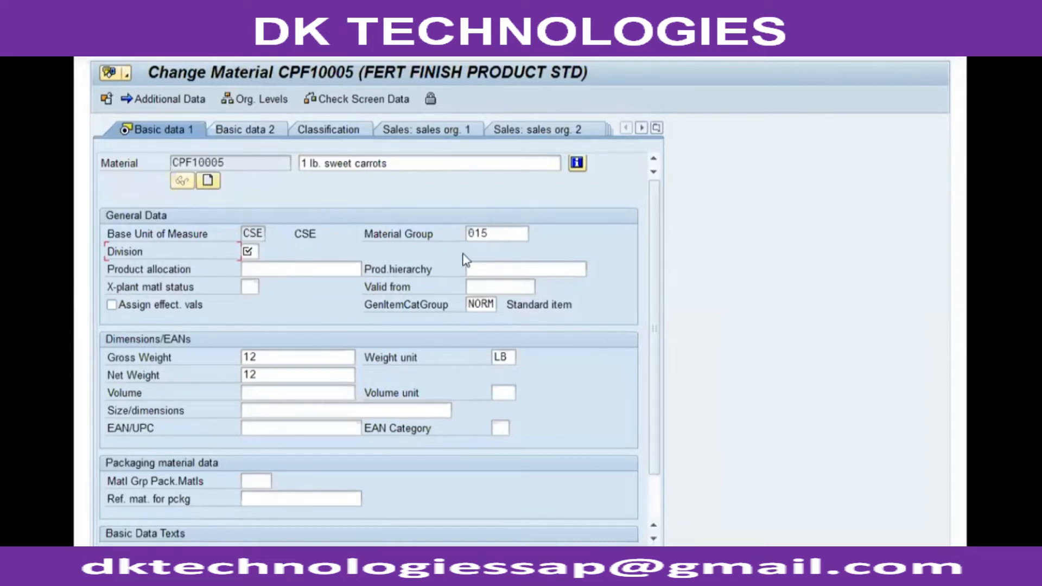
Leave the change screen of material CPF10005 and return to the SAP Easy Access start screen.
left_click(254, 270)
key("shift+F3")
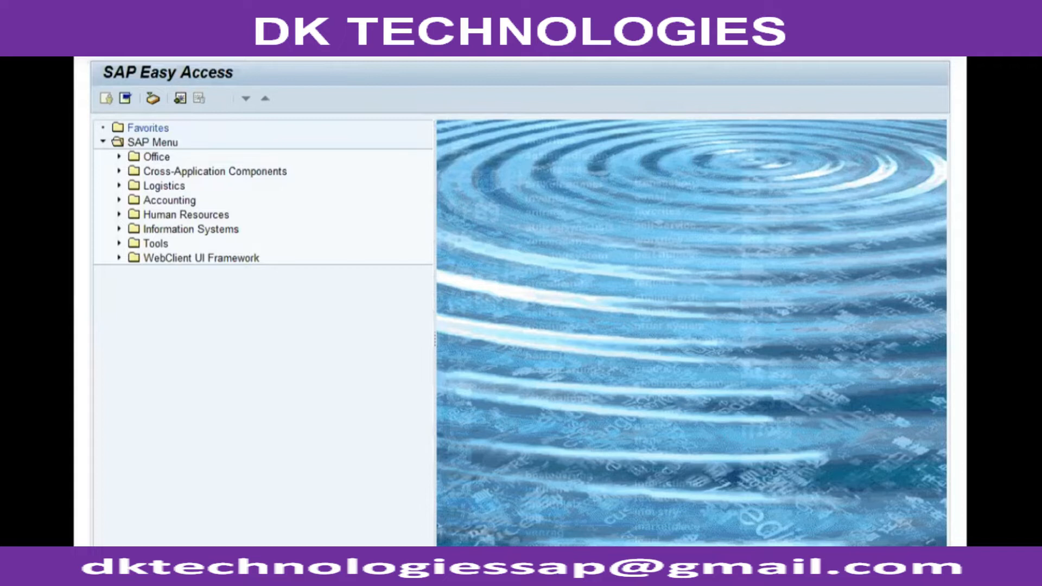
key("Return")
key("Down")
key("Return")
key("Return")
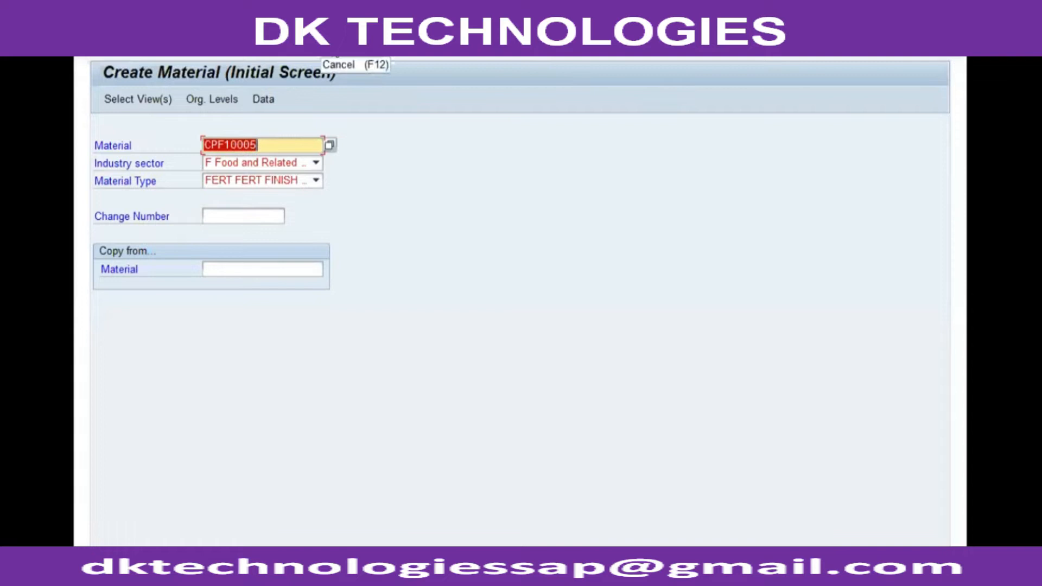
left_click(318, 51)
Start transaction MM02 for material CPF10005 and open it with Basic Data 1 as the only selected view.
left_click(232, 56)
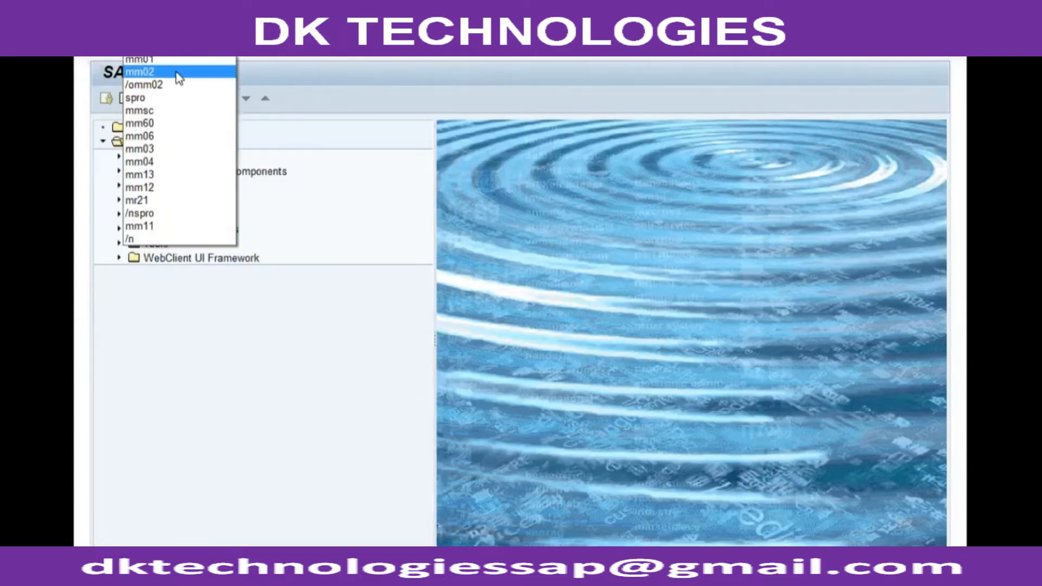
left_click(179, 70)
key("Return")
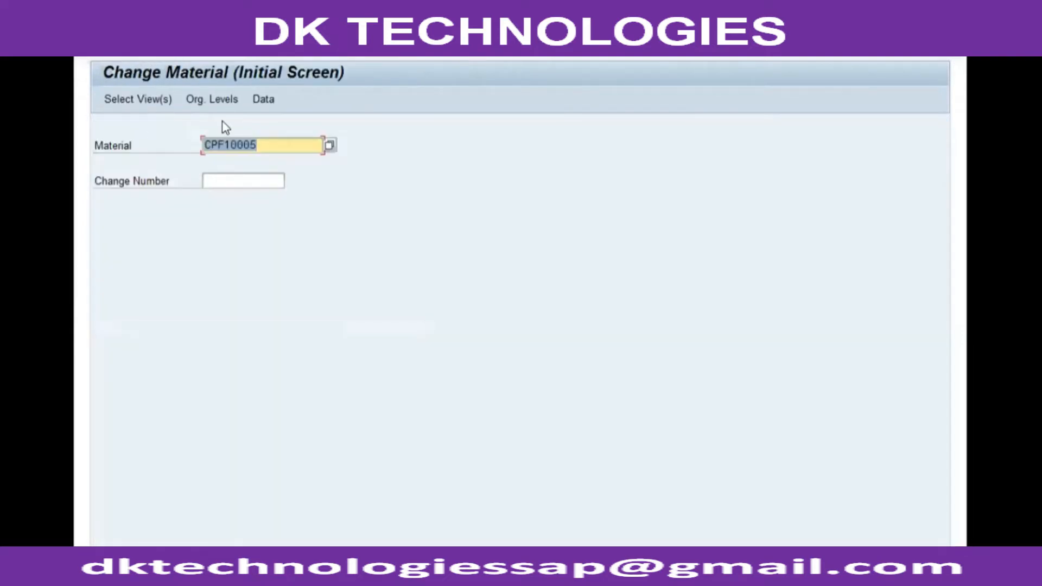
key("Return")
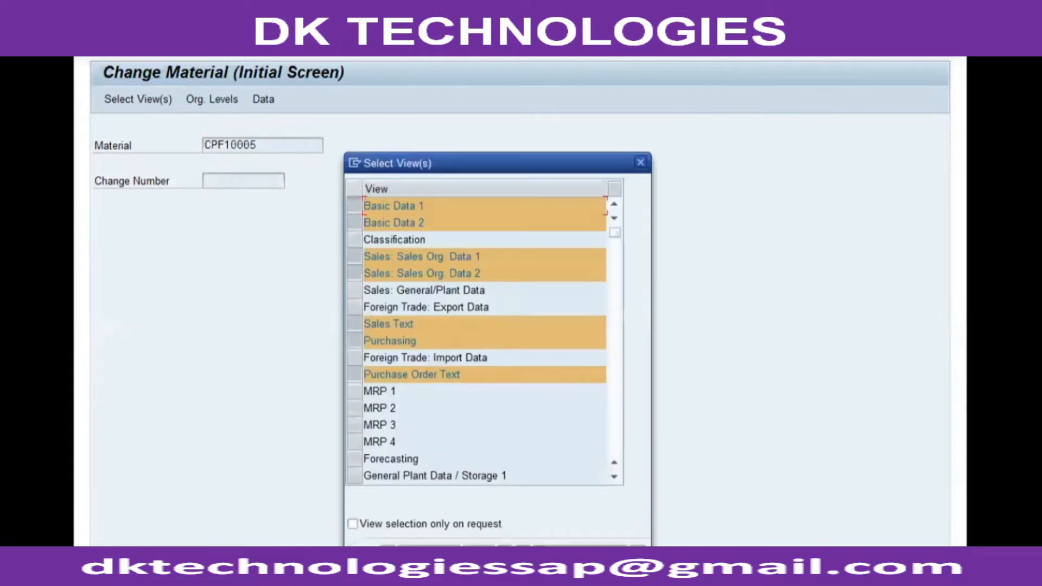
left_click(528, 543)
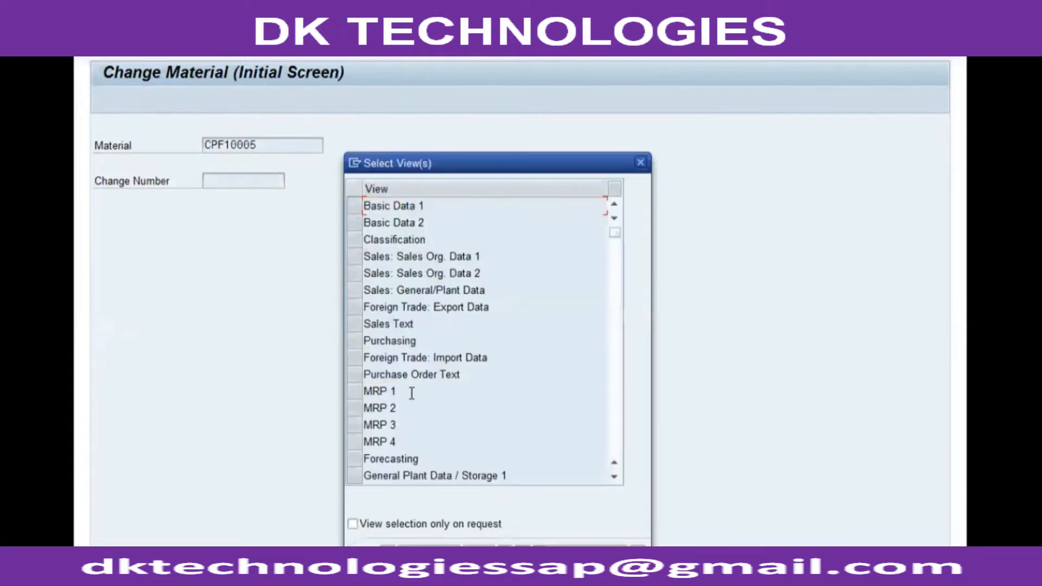
left_click(353, 208)
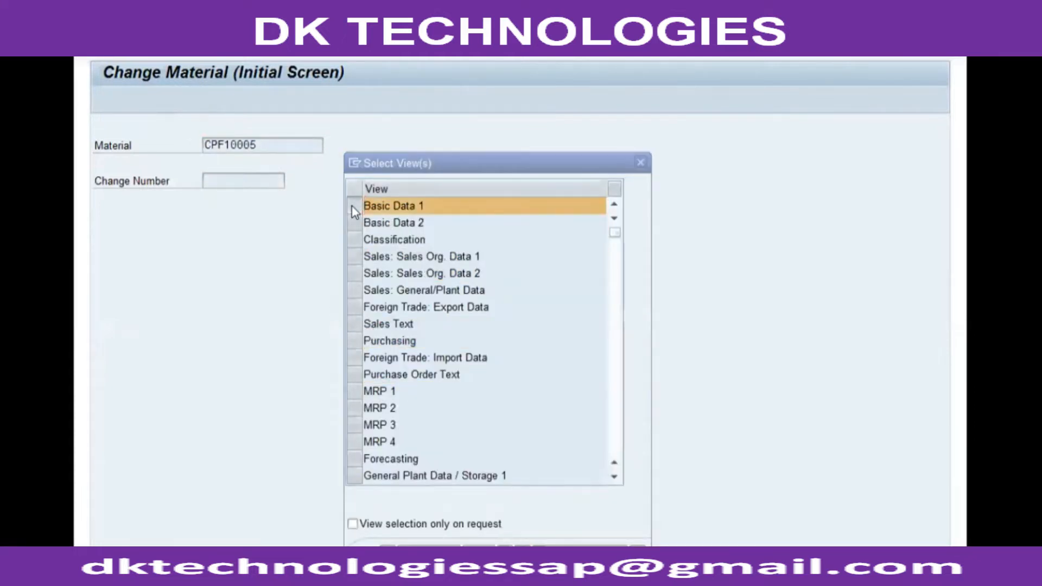
key("Return")
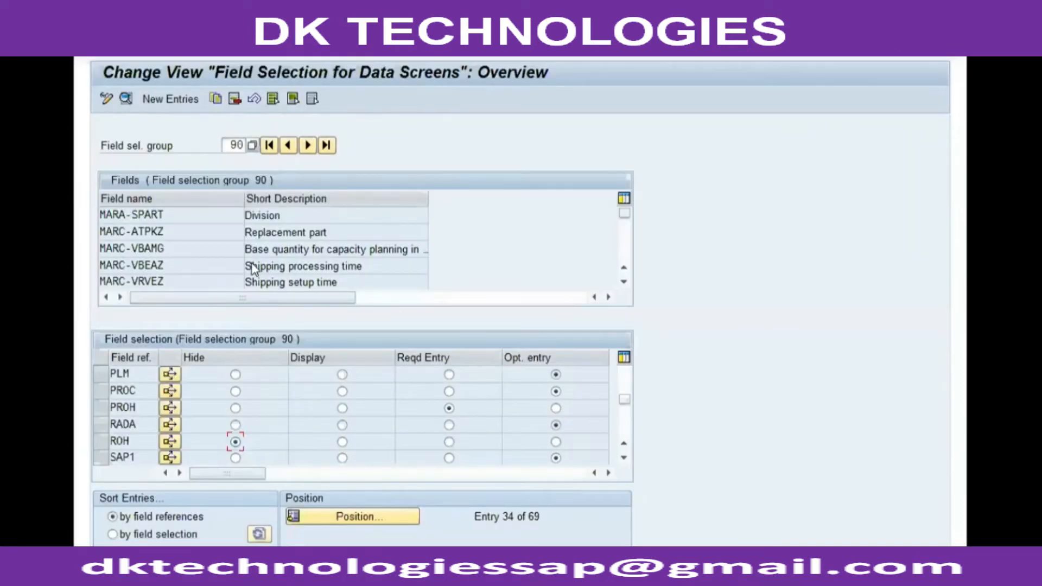
In field selection group 90, set the field references ROH and FERT to optional entry.
left_click(554, 442)
key("Page_Up")
key("Page_Up")
key("Page_Up")
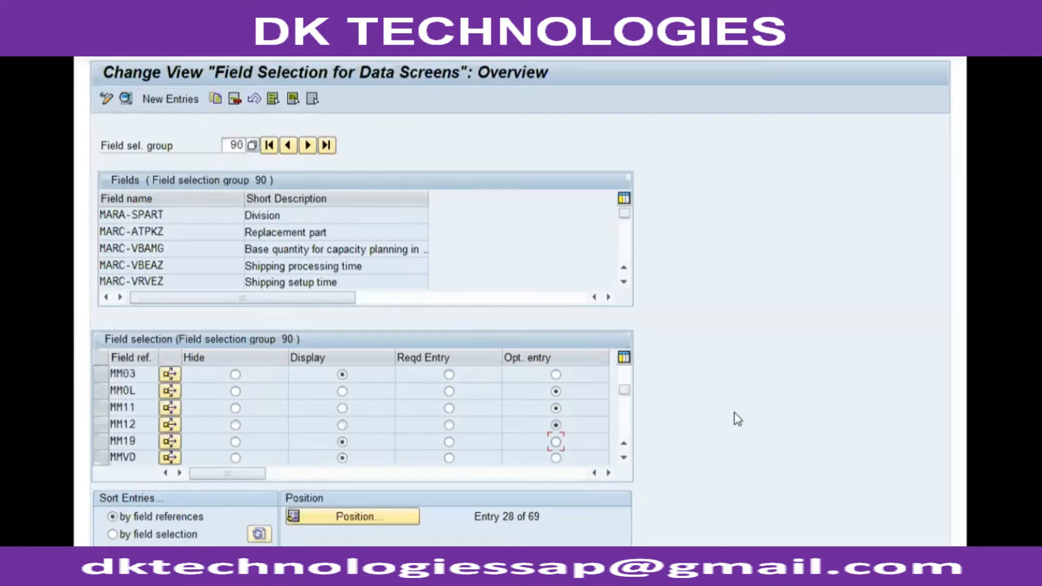
key("Page_Up")
key("Page_Up")
key("Page_Up")
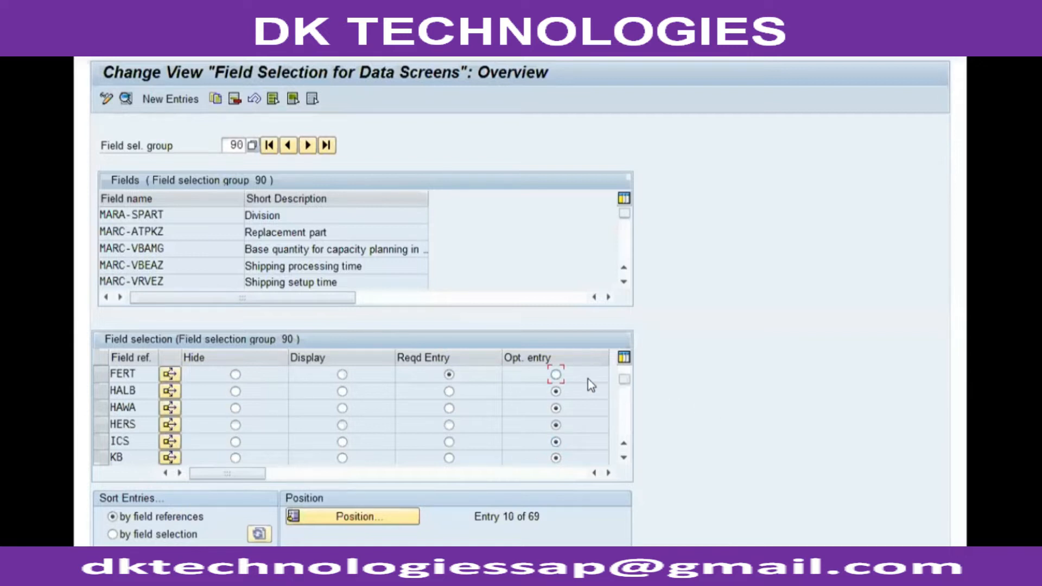
key("space")
Go to field selection group 1 and set field reference MM02 to optional entry.
double_click(234, 145)
type("1")
key("Return")
scroll(344, 437, "down", 2)
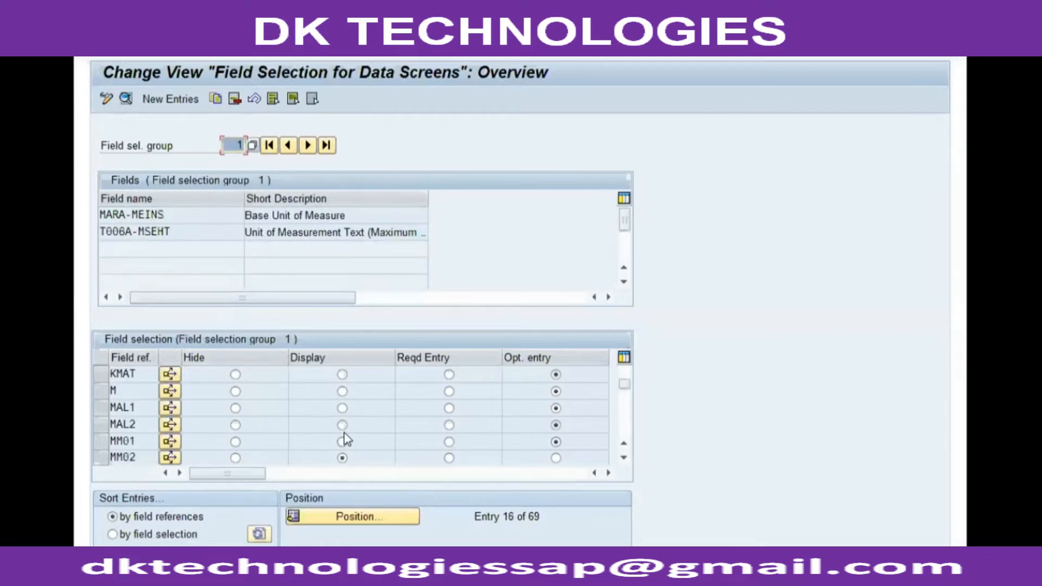
left_click(556, 457)
scroll(545, 454, "down", 1)
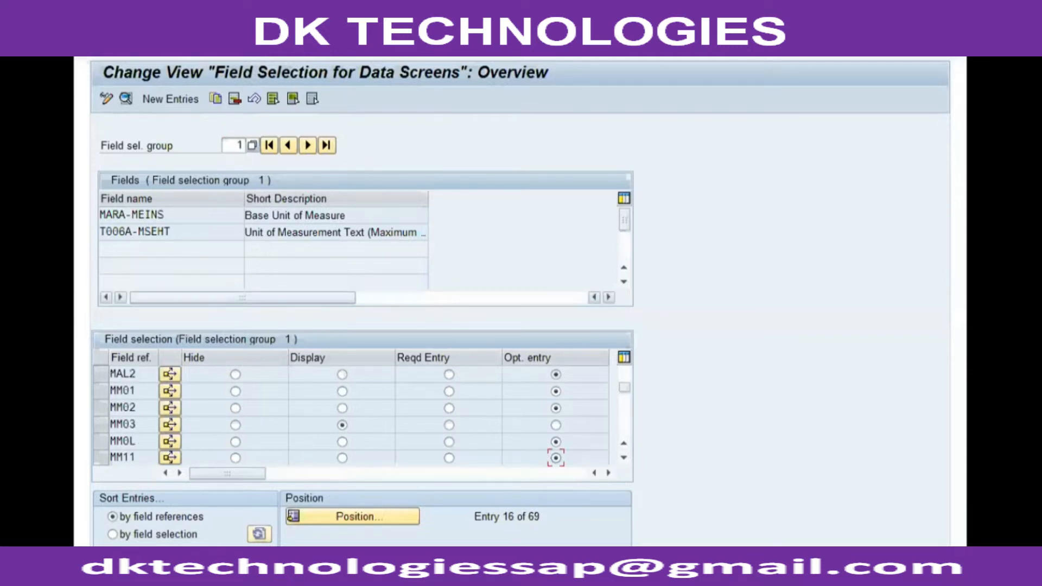
Go to field selection group 10 and set the field references FERT and ROH to optional entry.
double_click(233, 147)
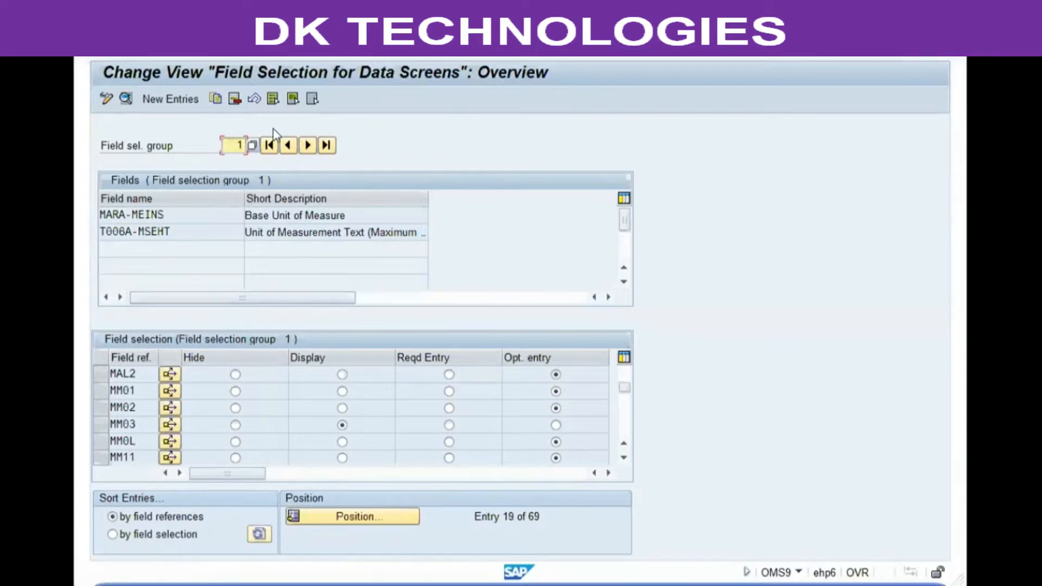
type("10")
key("Return")
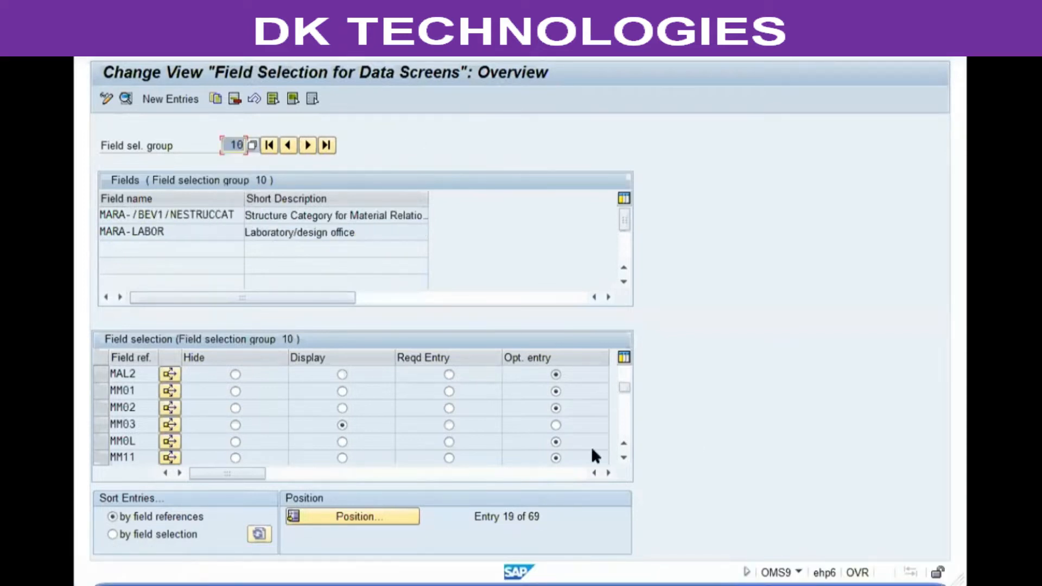
scroll(442, 396, "up", 3)
left_click(556, 375)
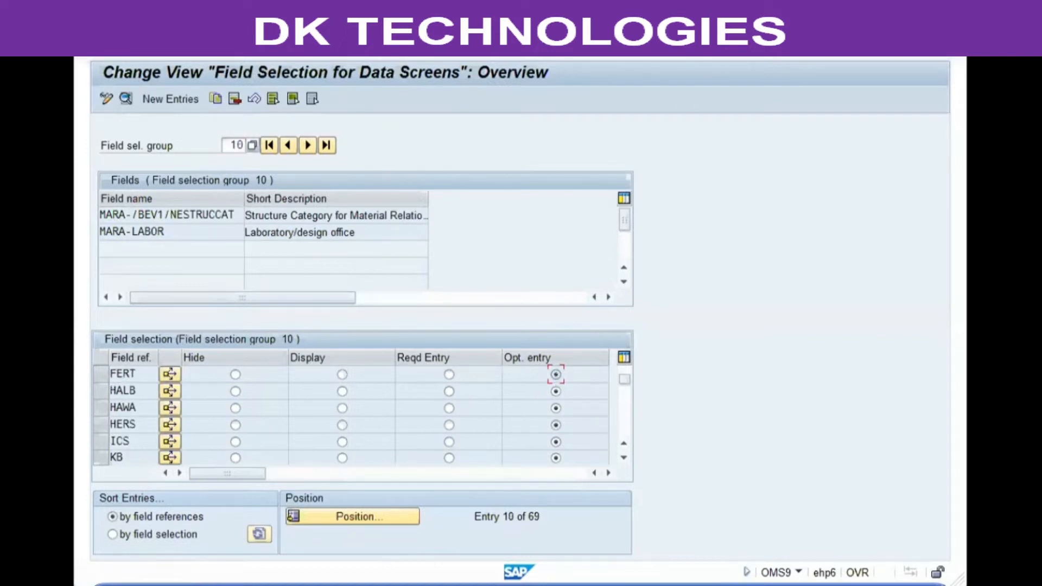
scroll(450, 396, "down", 7)
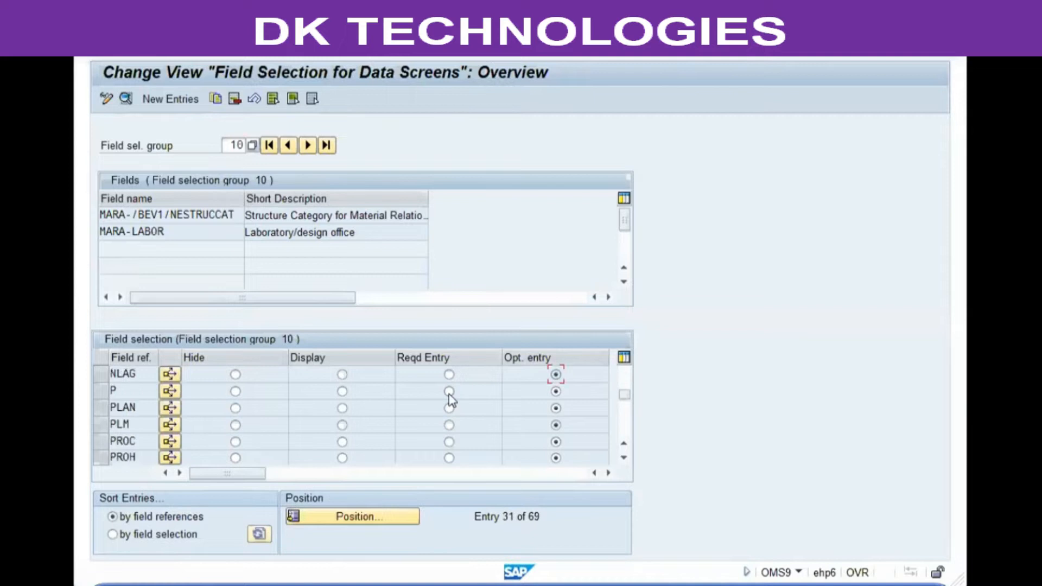
left_click(556, 391)
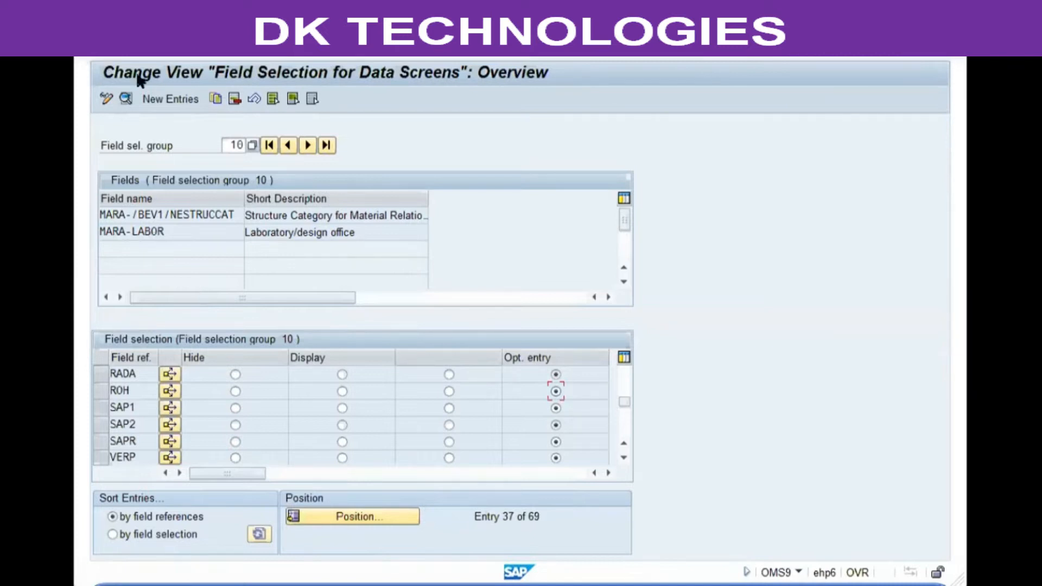
Display field selection group 6 for product allocation and check the entry settings of its field references.
double_click(231, 144)
key("BackSpace")
type("6")
key("Return")
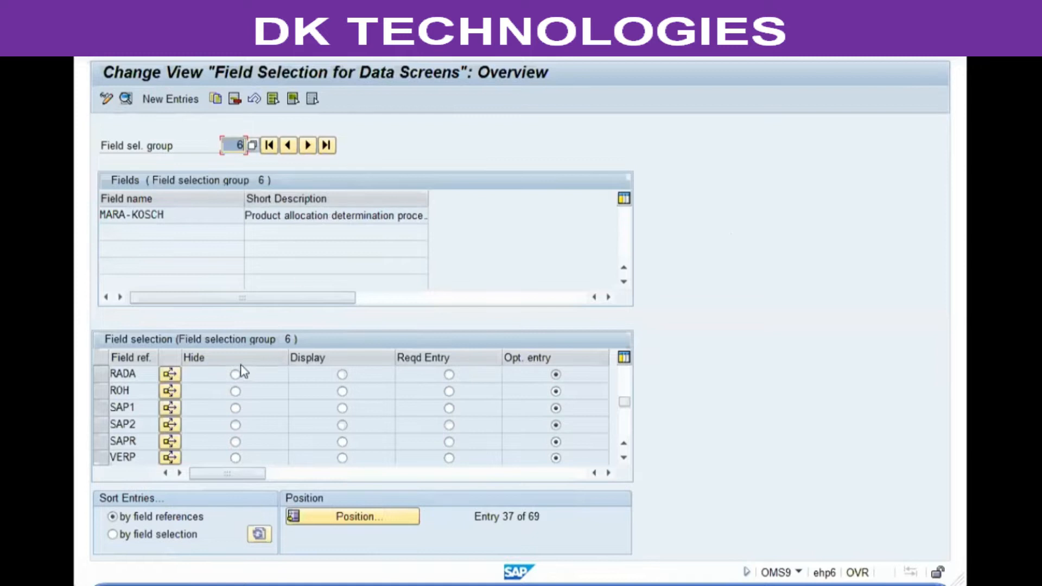
scroll(418, 415, "up", 2)
scroll(540, 427, "up", 4)
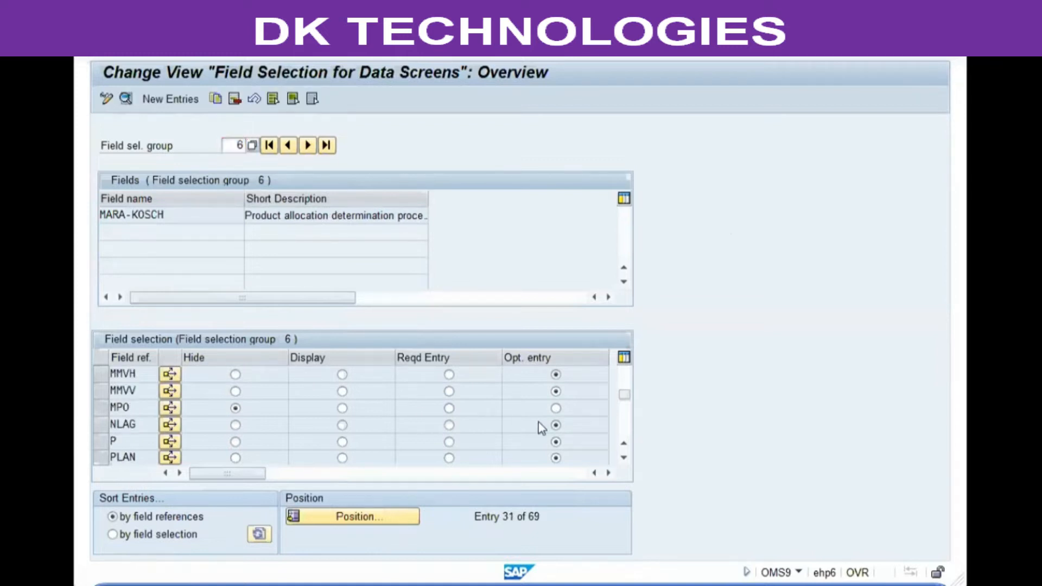
left_click(556, 442)
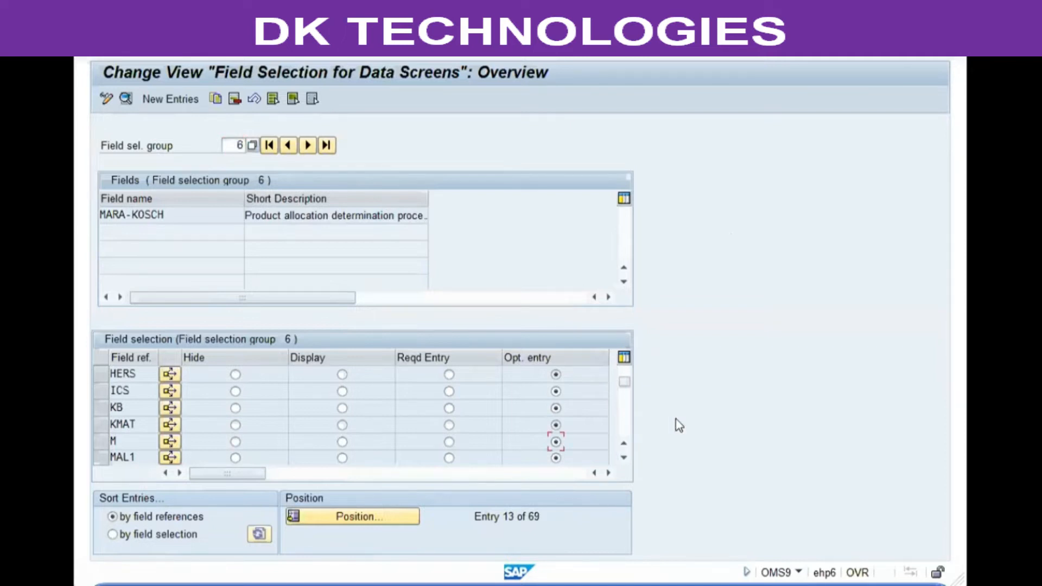
In field selection group 151, set MM01 and MM02 to optional entry and MM03 to display.
left_click(225, 143)
type("151")
key("Return")
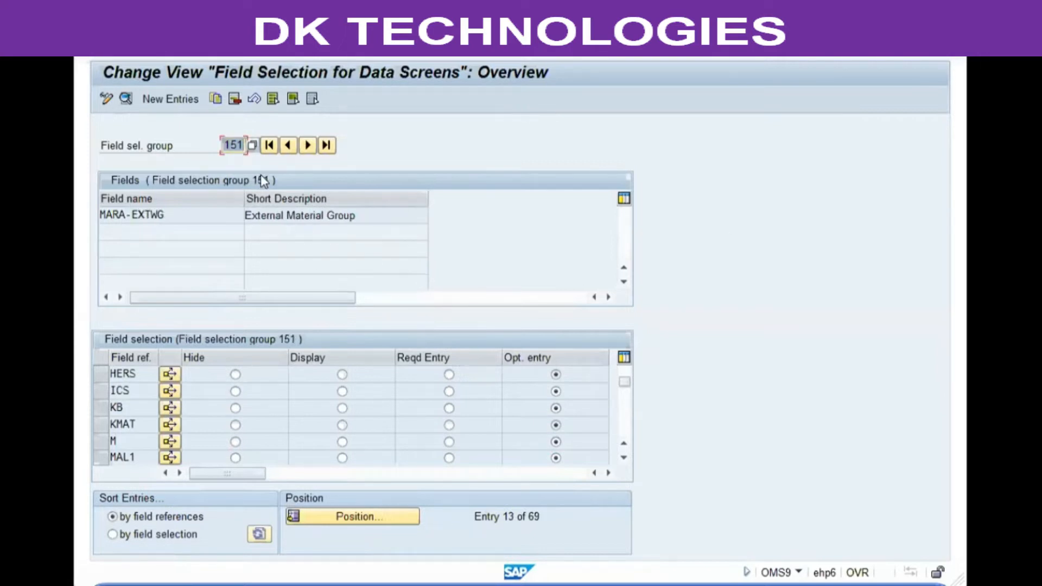
scroll(412, 419, "down", 2)
left_click(557, 392)
left_click(556, 409)
left_click(342, 425)
In field selection group 11, set MM01 and MM02 to optional entry and MM03 to display, and save the field selection.
left_click(230, 144)
key("Delete")
key("Return")
left_click(556, 391)
left_click(556, 408)
left_click(342, 425)
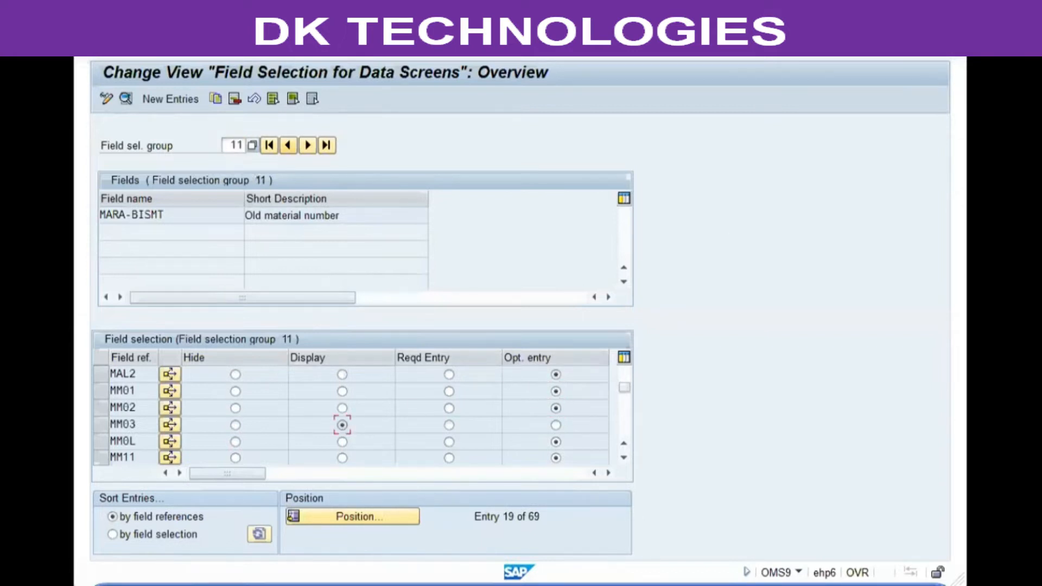
key("ctrl+s")
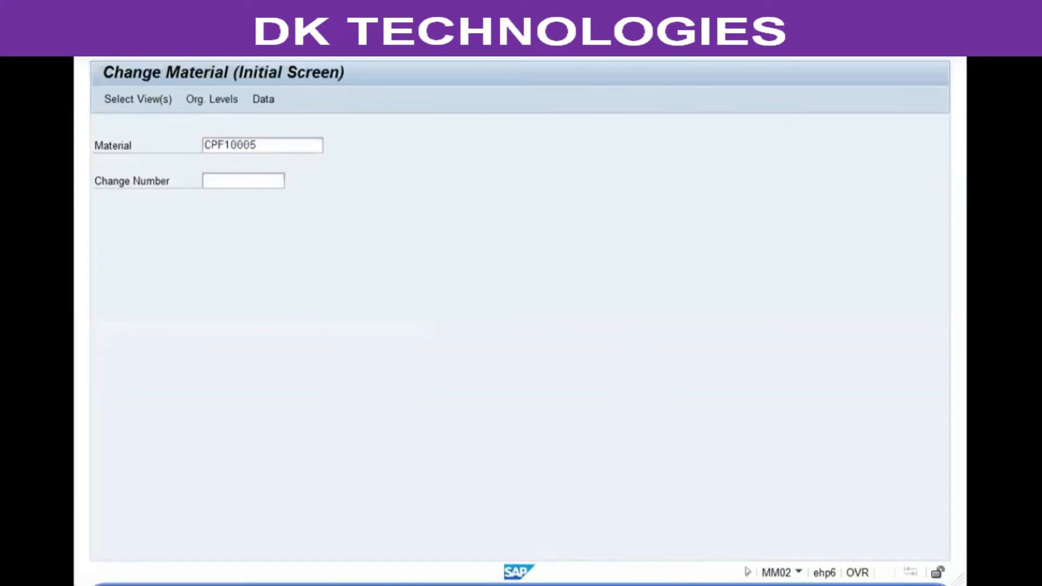
Open the Basic Data 1 view of material CPF10005 for change, check which General Data fields accept input, and exit.
key("Return")
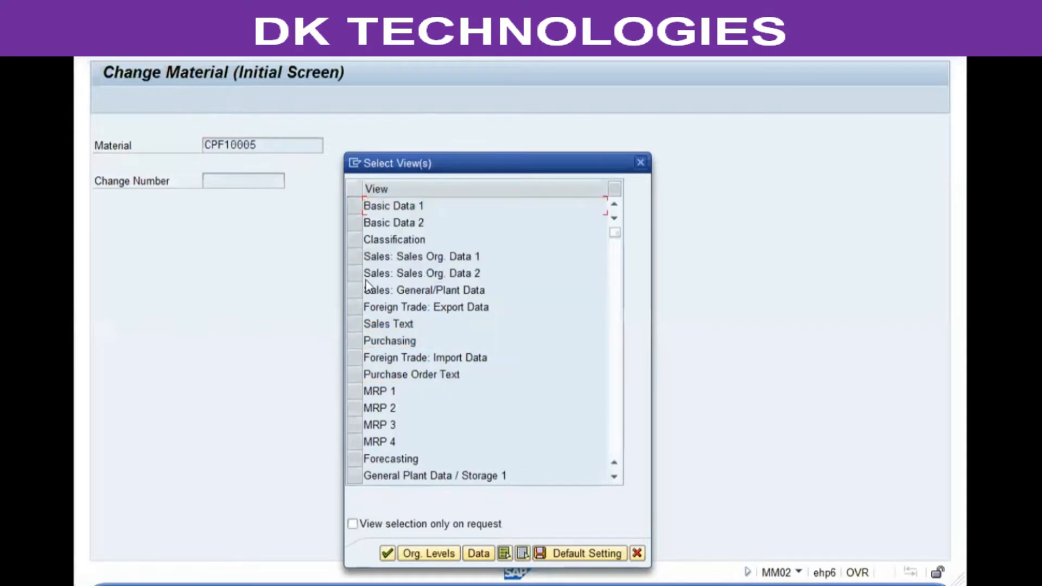
left_click(354, 206)
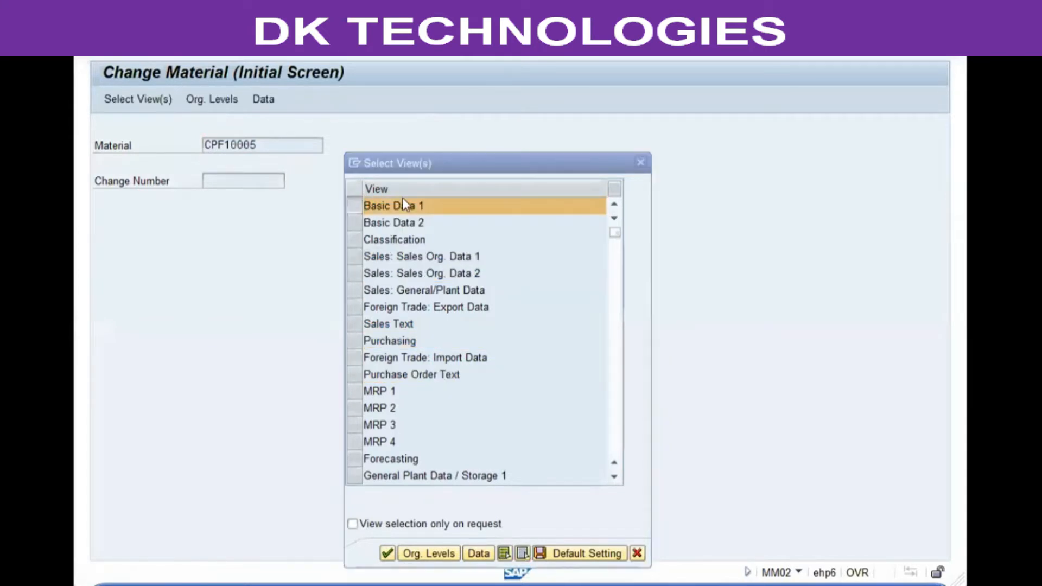
key("Return")
left_click(216, 237)
left_click(251, 233)
left_click(258, 251)
left_click(486, 251)
left_click(478, 268)
left_click(250, 269)
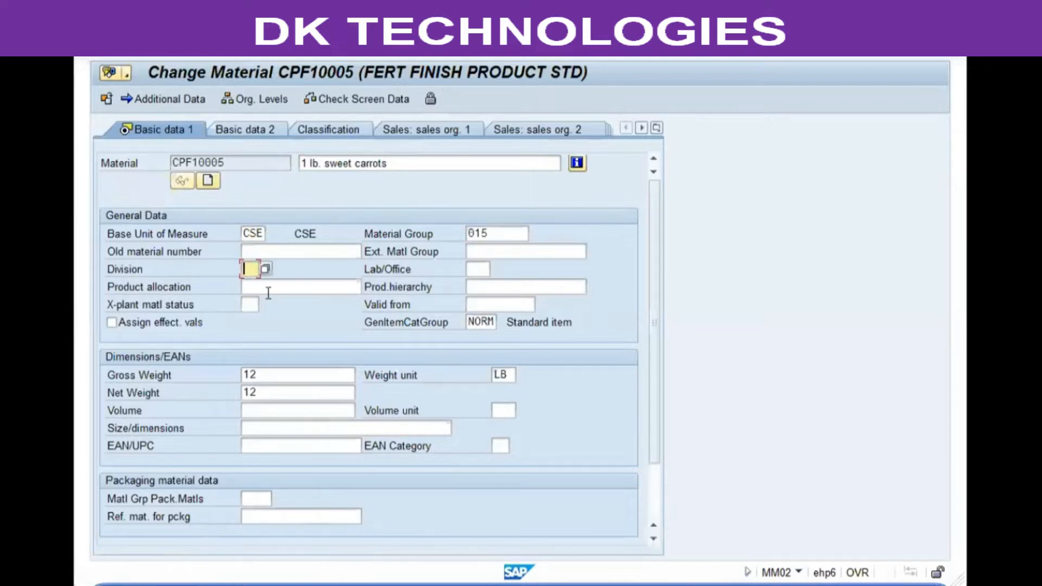
left_click(271, 292)
left_click(312, 48)
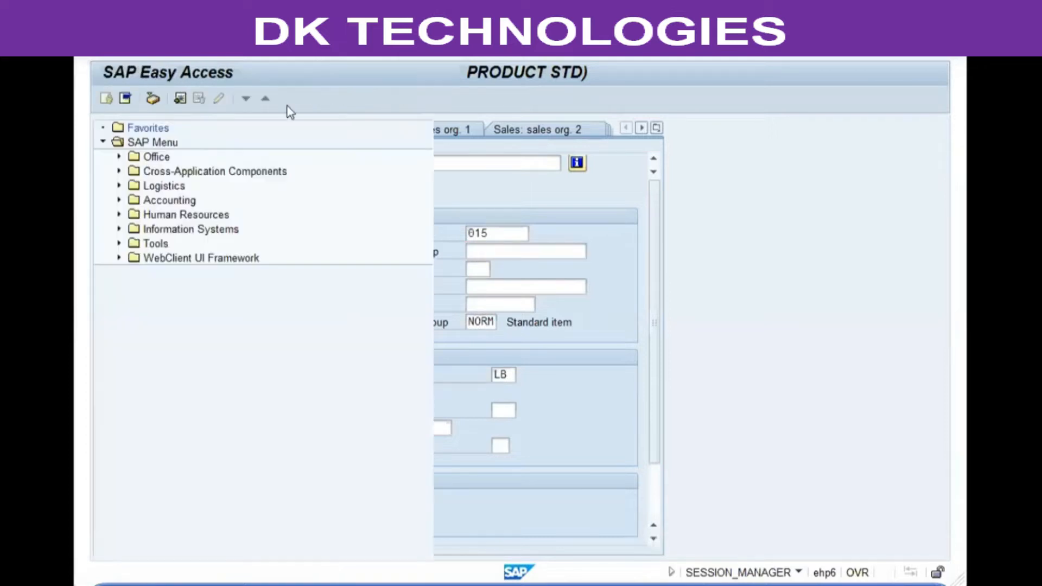
Open raw material 942 in MM02, check the General Data fields such as Ext. Matl Group, and exit.
left_click(227, 47)
left_click(212, 59)
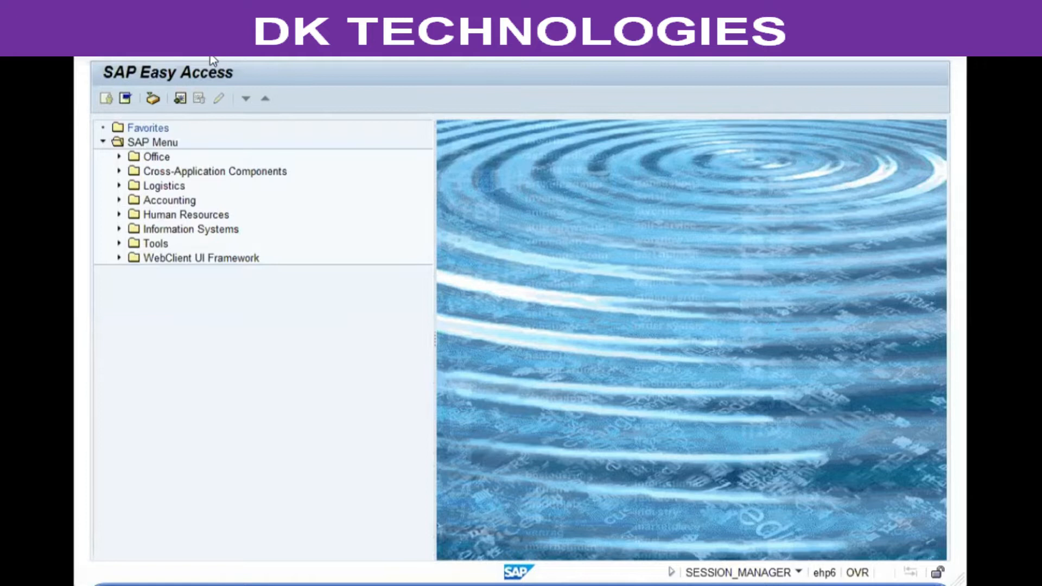
key("Return")
key("Down")
key("Down")
key("Return")
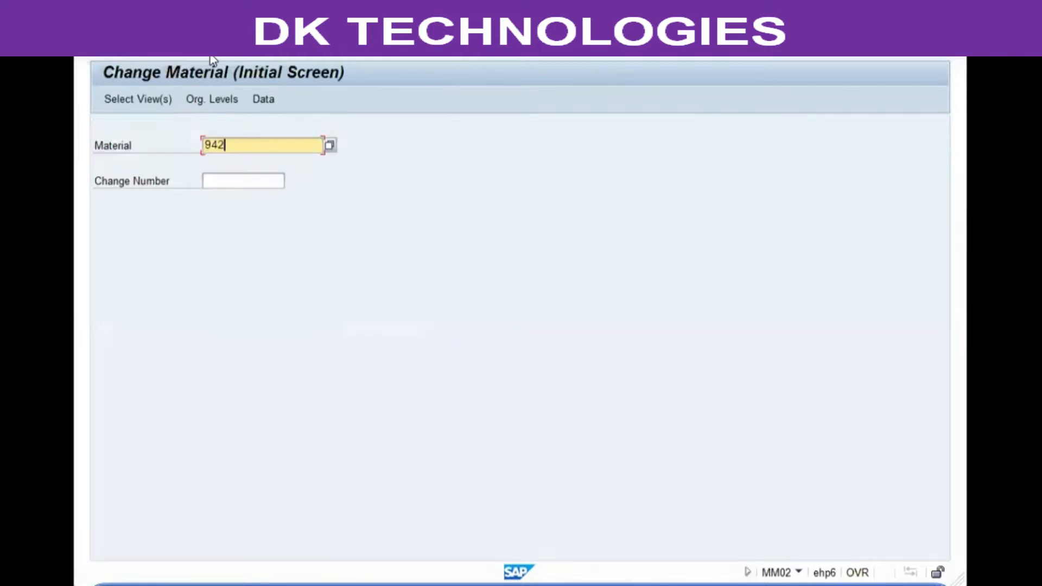
key("Return")
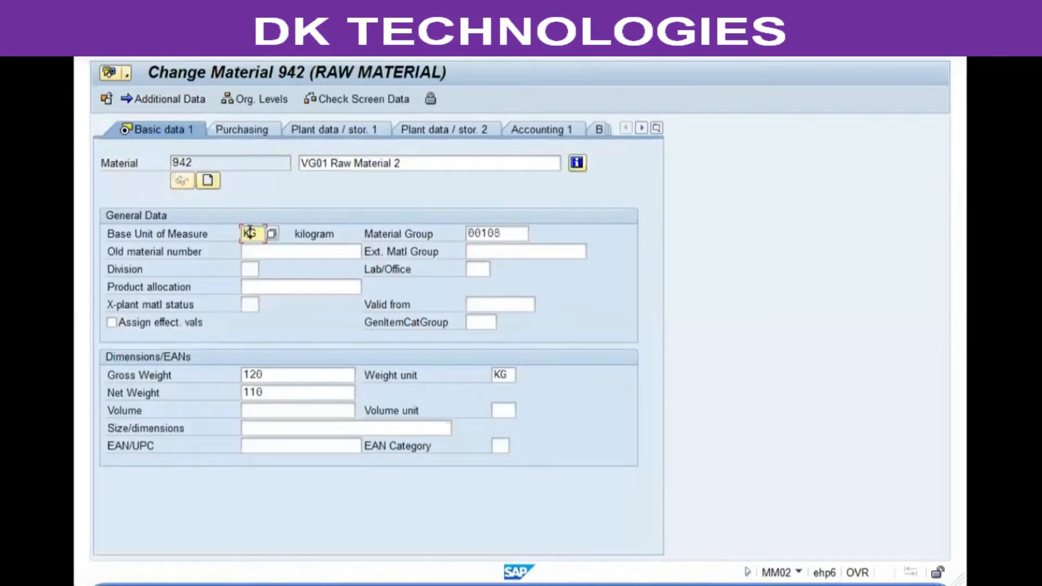
left_click(490, 251)
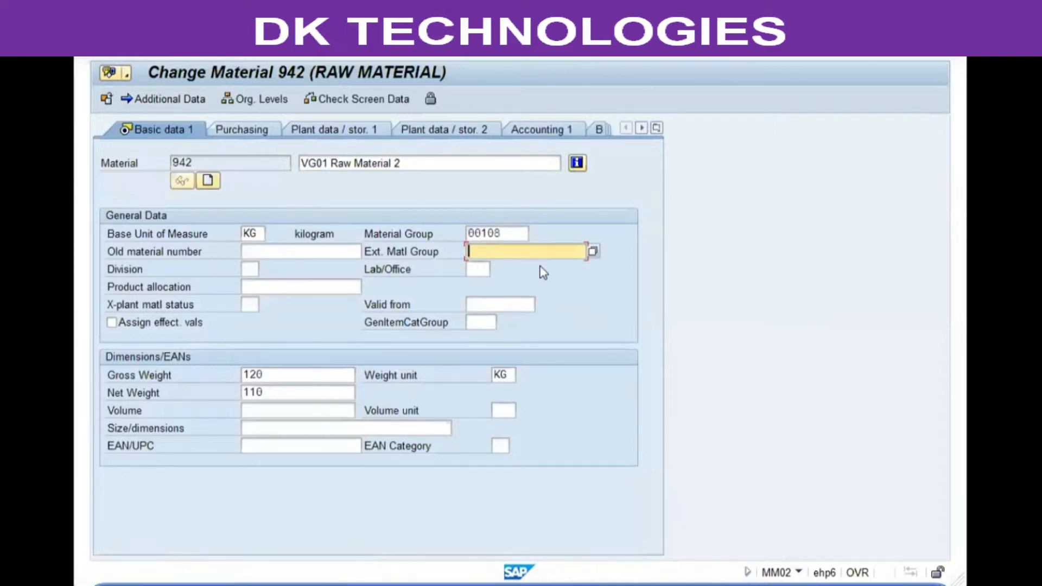
left_click(313, 48)
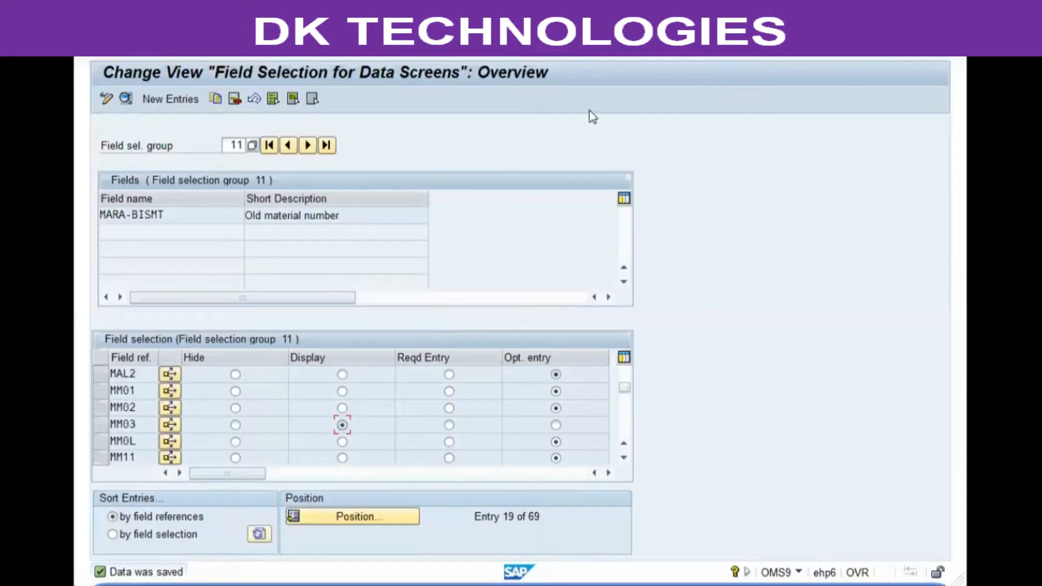
Display field selection group 90 and examine its assigned fields, highlighting the Division field.
left_click_drag(228, 144, 472, 97)
type("90")
key("Return")
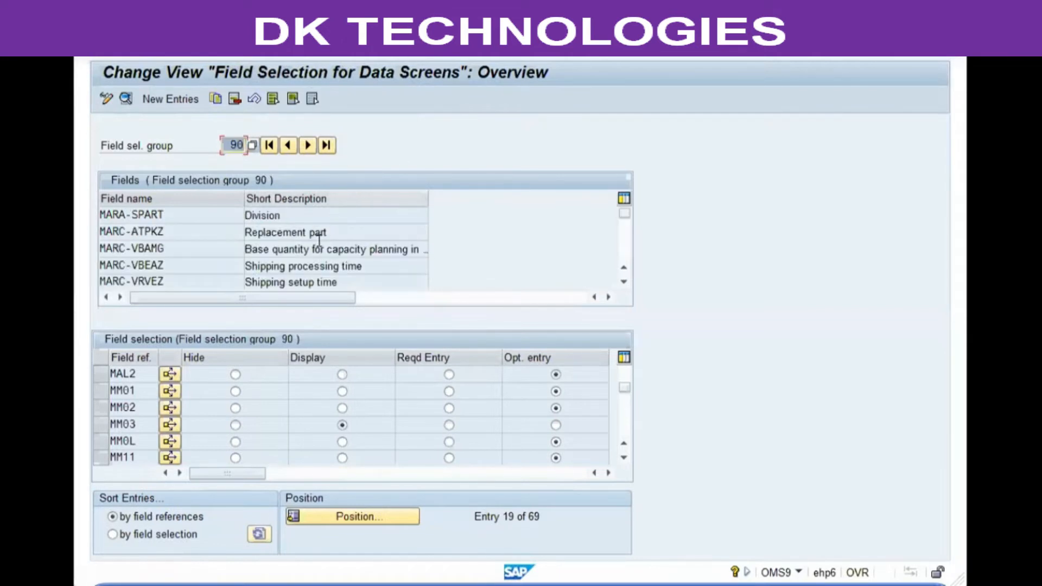
left_click(326, 232)
scroll(313, 245, "down", 5)
scroll(314, 245, "down", 3)
scroll(314, 245, "down", 5)
scroll(313, 246, "up", 10)
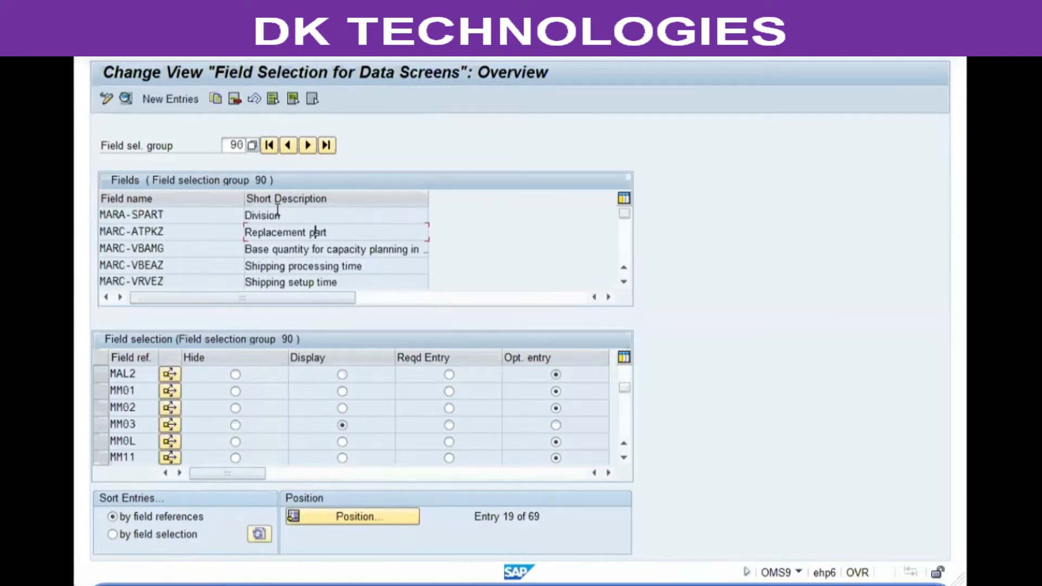
left_click_drag(296, 216, 245, 215)
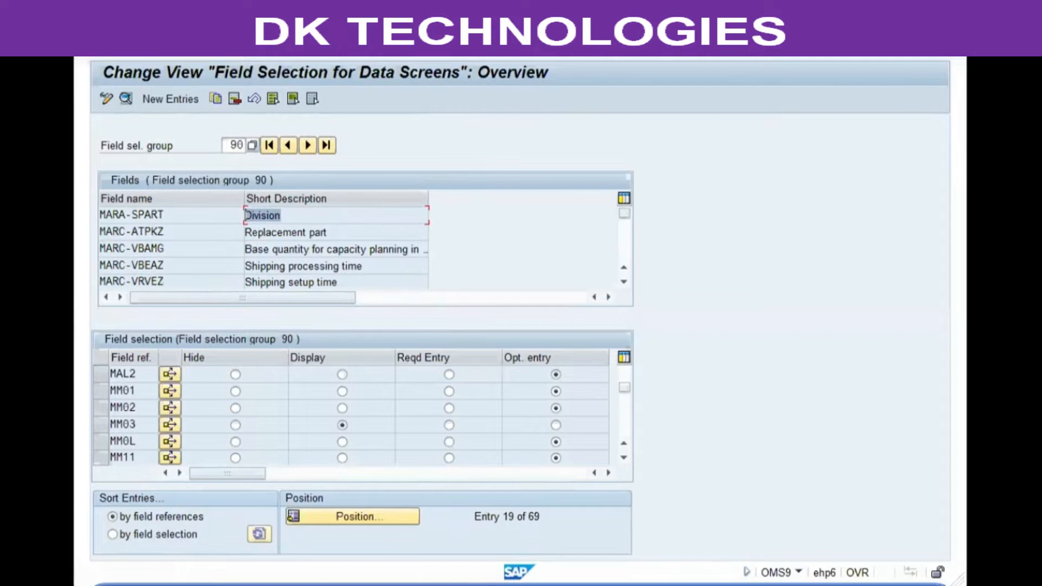
Open the details of field reference MAL2 from field selection group 90 and view the fields of selection group 1.
left_click(304, 215)
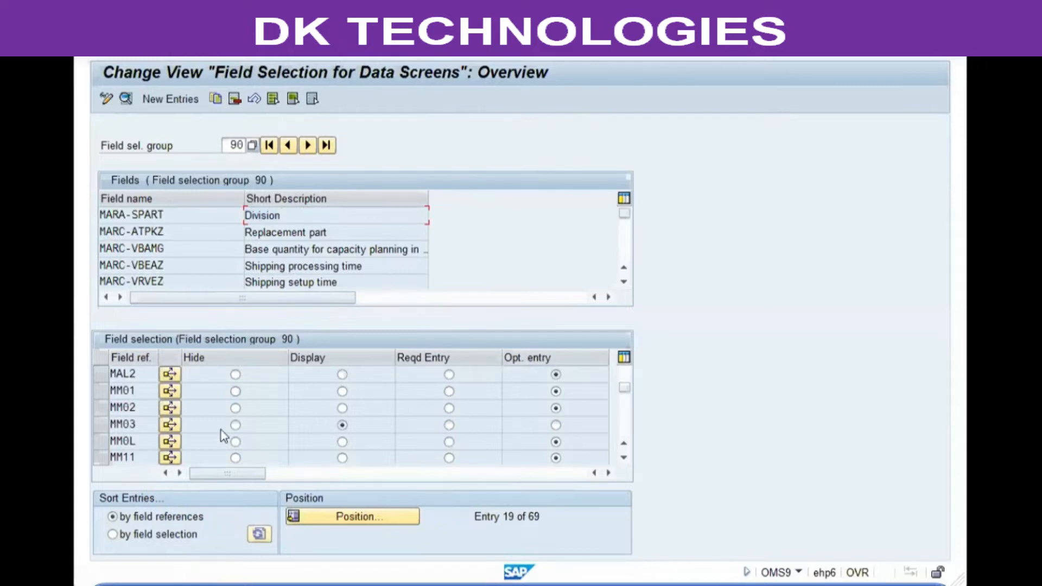
double_click(142, 375)
scroll(150, 227, "up", 19)
scroll(151, 231, "up", 11)
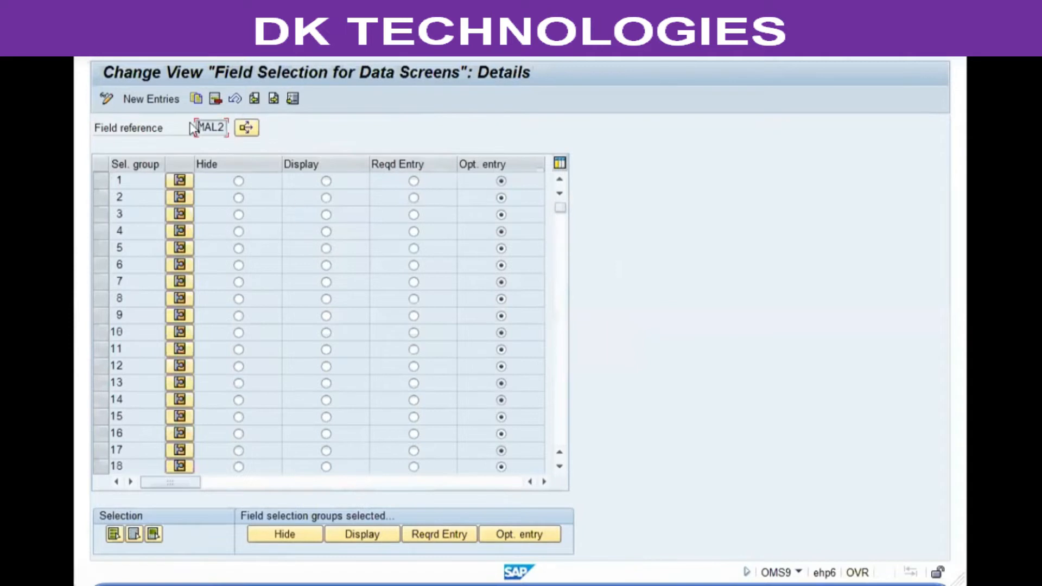
left_click_drag(198, 127, 278, 142)
left_click(123, 183)
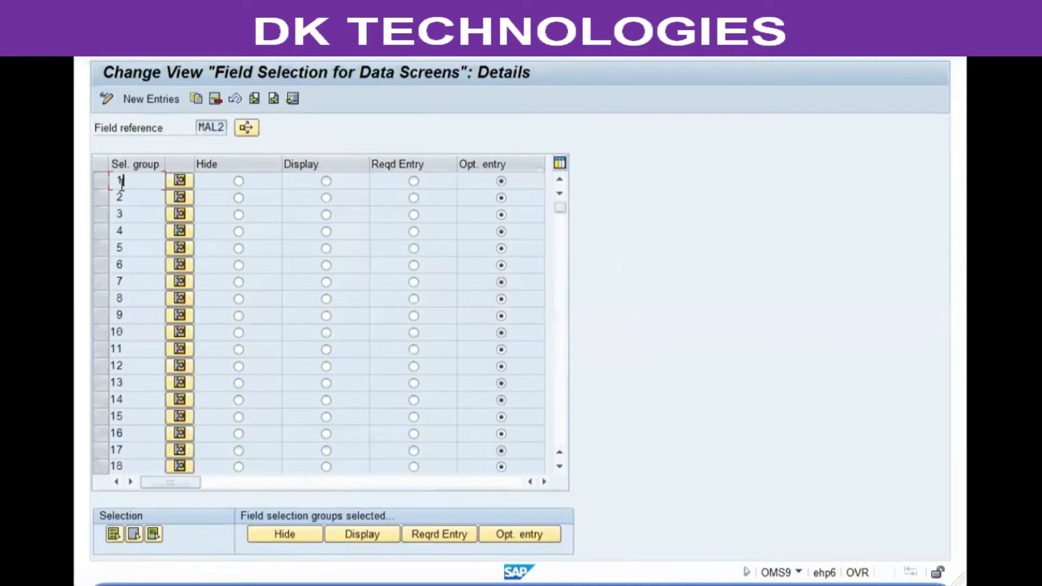
left_click(175, 184)
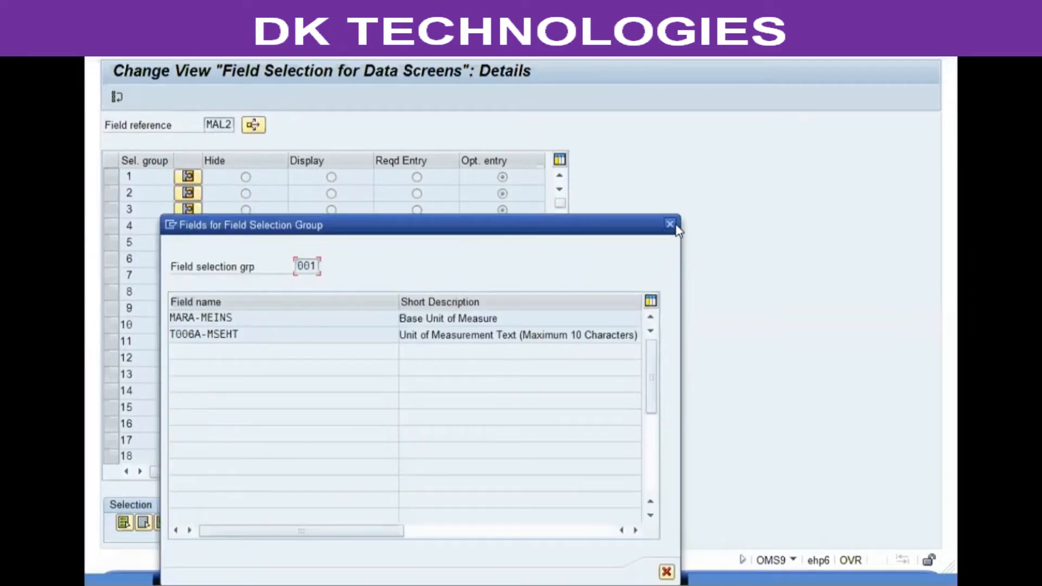
left_click(669, 225)
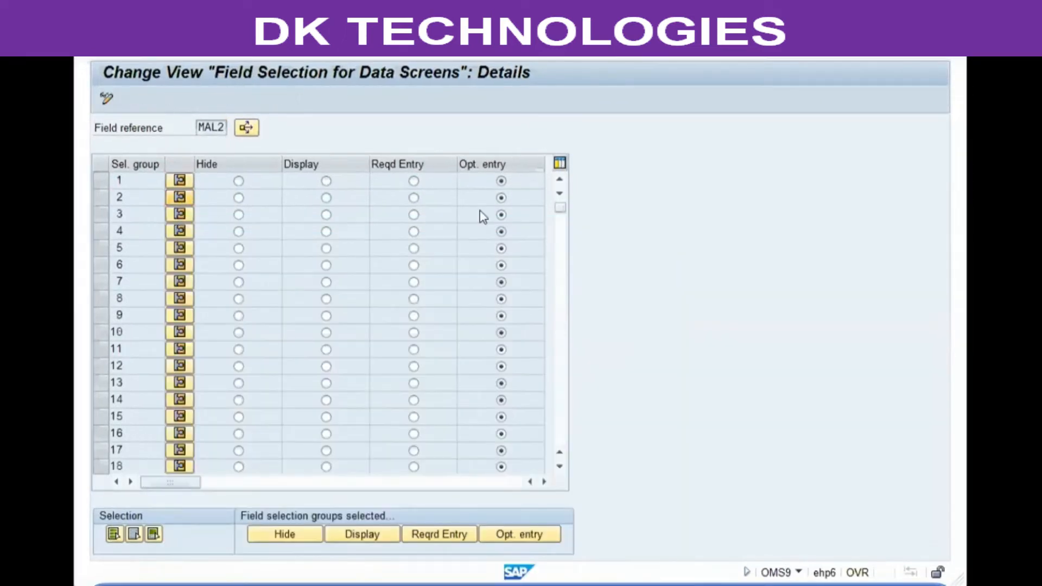
View the fields assigned to selection groups 2, 3, 4 and 5 in the MAL2 details.
left_click(179, 198)
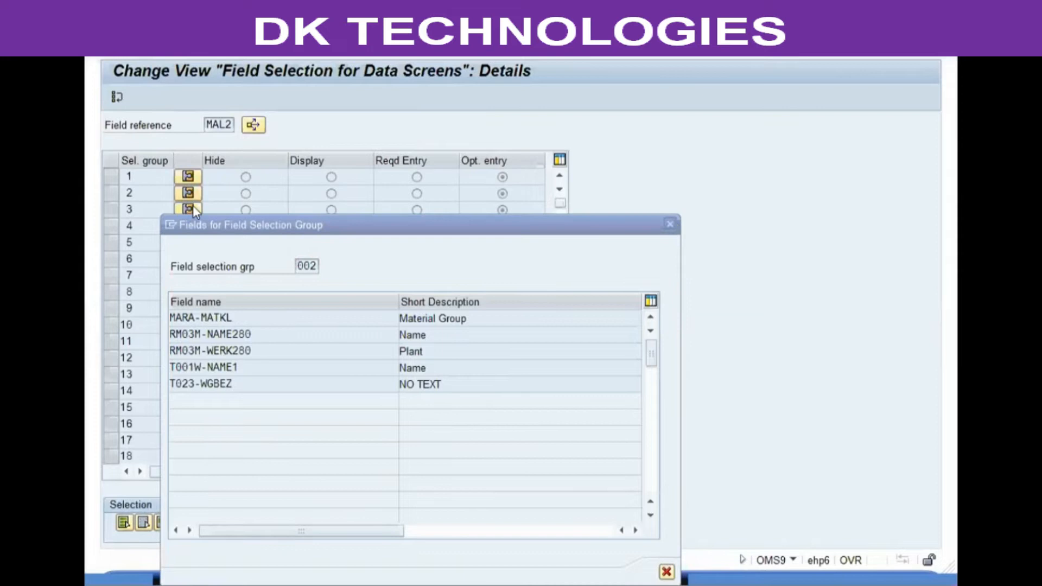
left_click(675, 226)
left_click(672, 225)
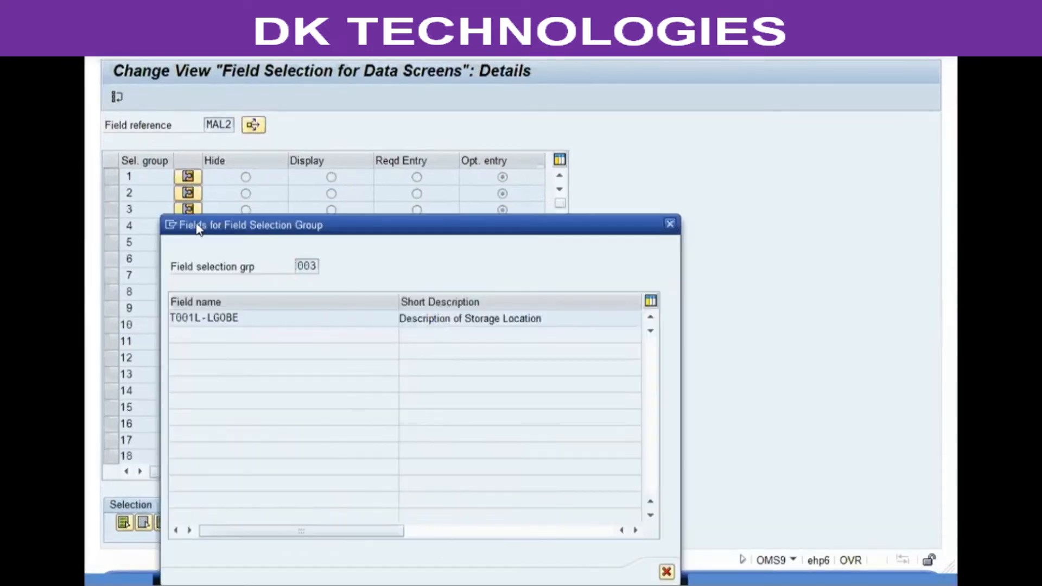
left_click(180, 231)
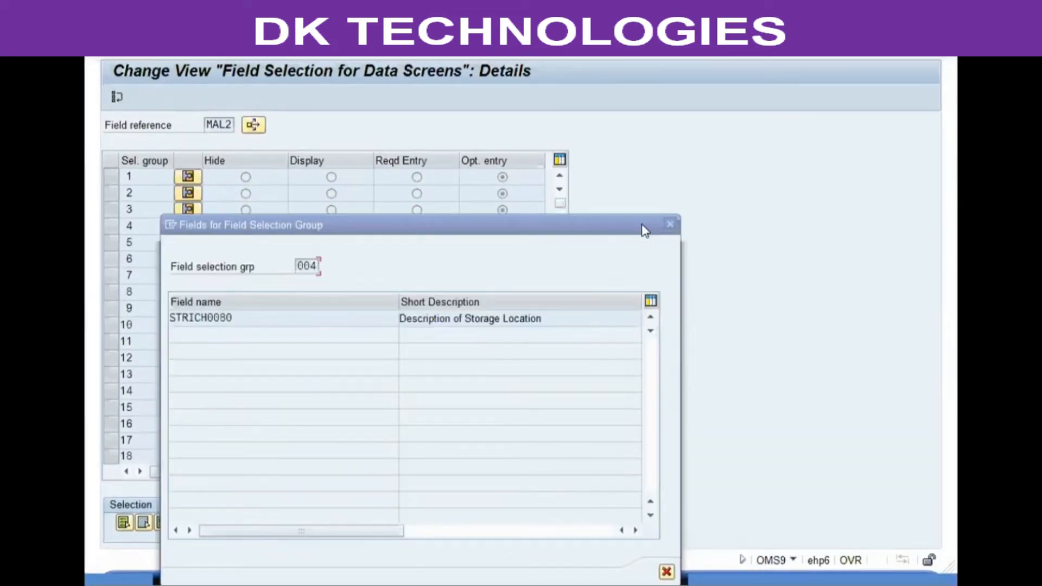
left_click(181, 249)
left_click(669, 226)
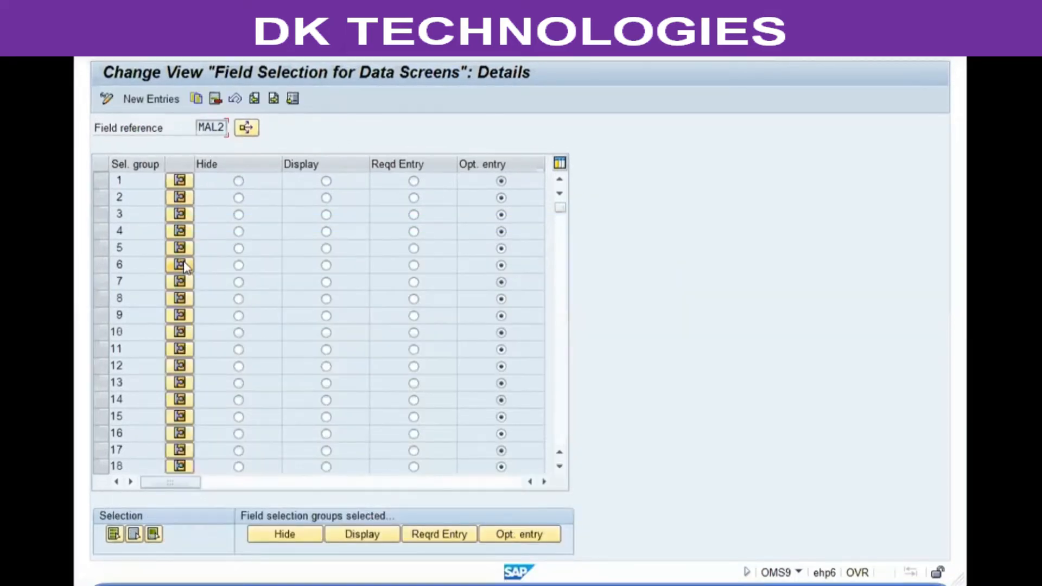
View the fields of selection groups 6, 7 and 8 for MAL2, and return to the field selection overview.
left_click(179, 265)
key("Return")
left_click(177, 278)
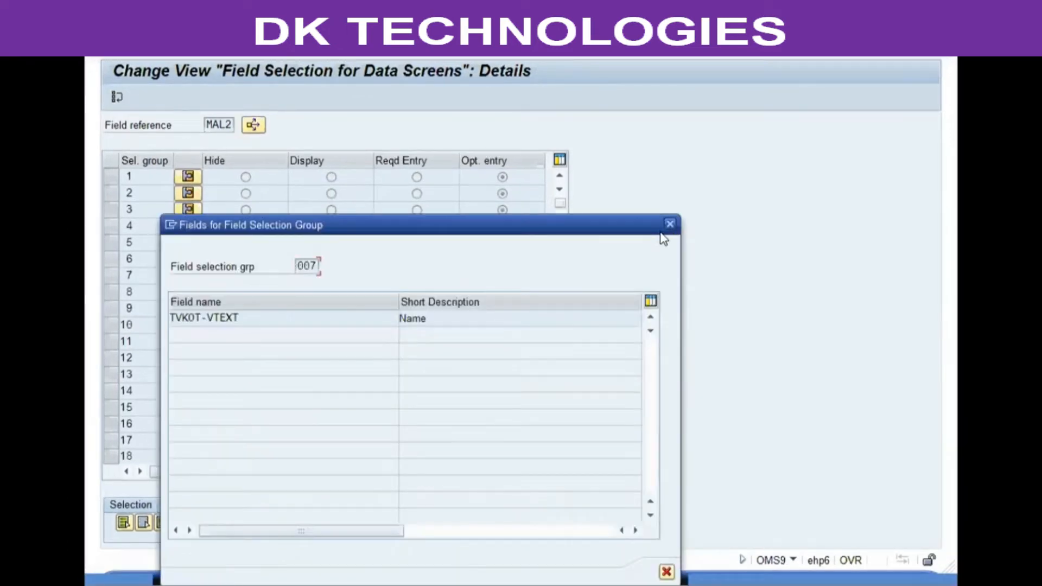
left_click(669, 224)
left_click(179, 298)
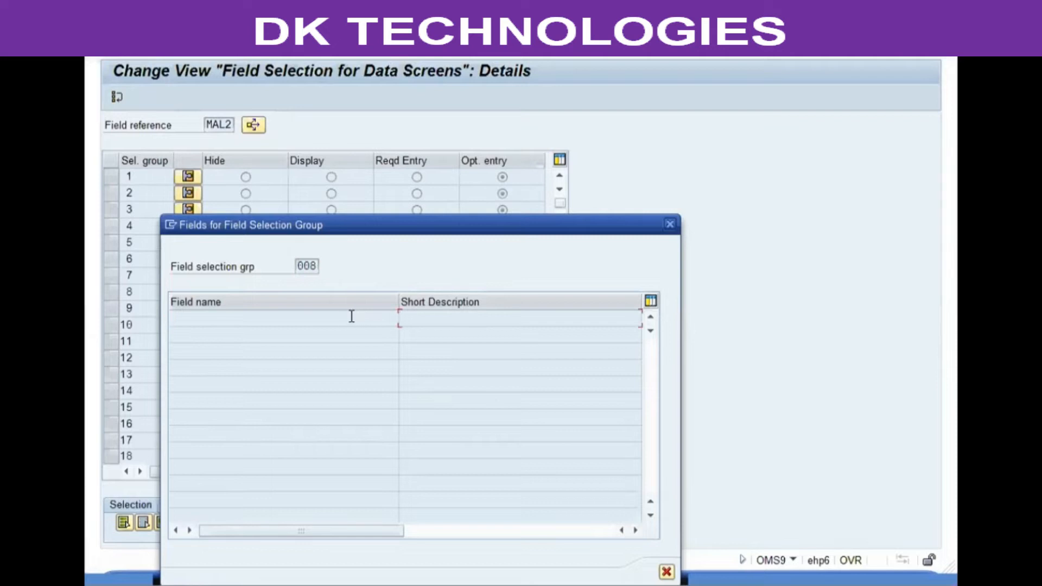
left_click(669, 225)
key("F3")
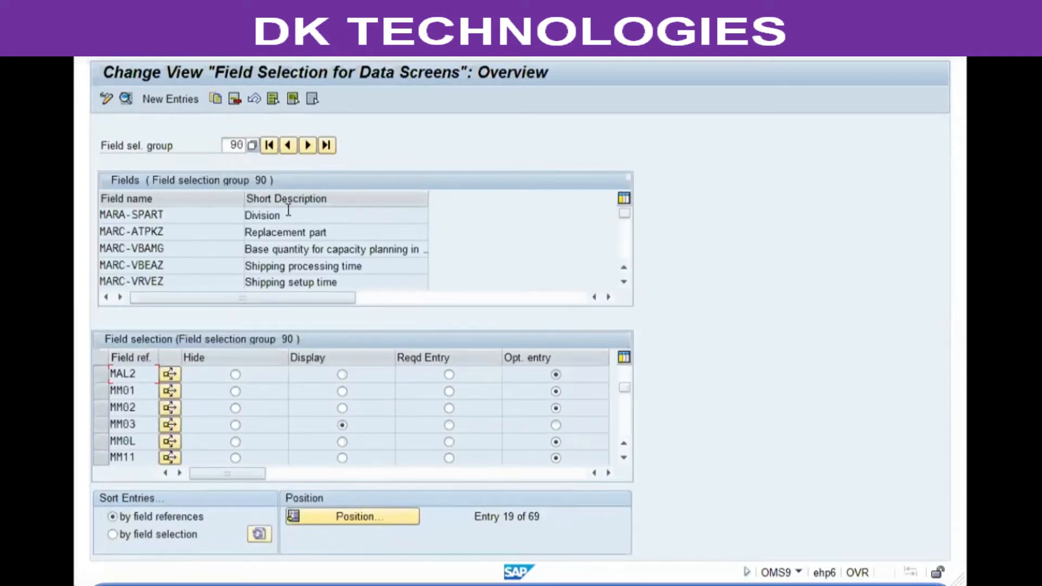
Examine the Division field name MARA-SPART in field selection group 90, and return to the IMG structure.
left_click_drag(289, 210, 232, 213)
left_click(168, 211)
left_click(306, 214)
left_click_drag(251, 211, 102, 213)
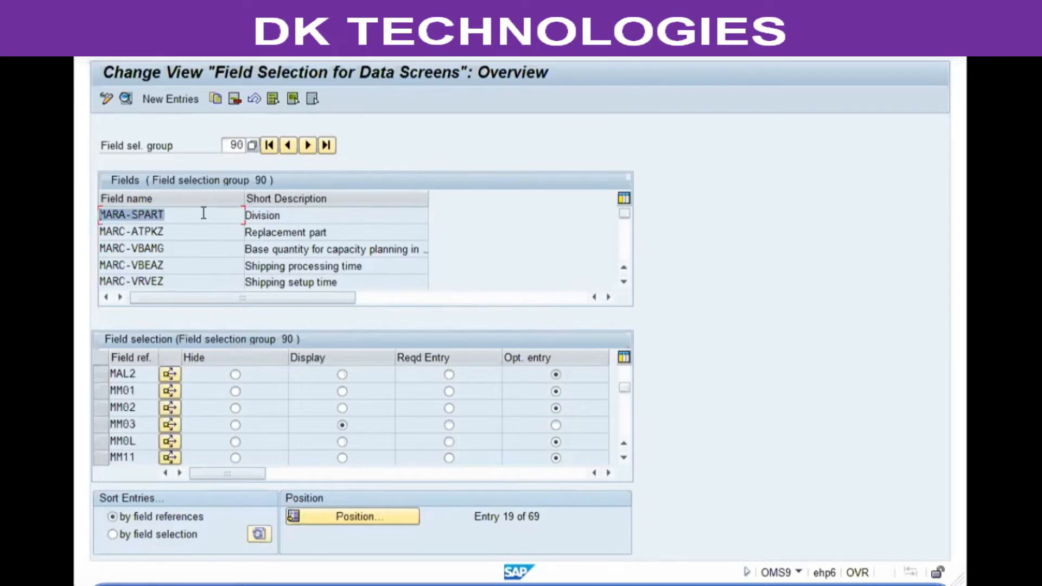
left_click(286, 218)
left_click_drag(162, 218, 100, 215)
left_click(174, 216)
left_click(302, 46)
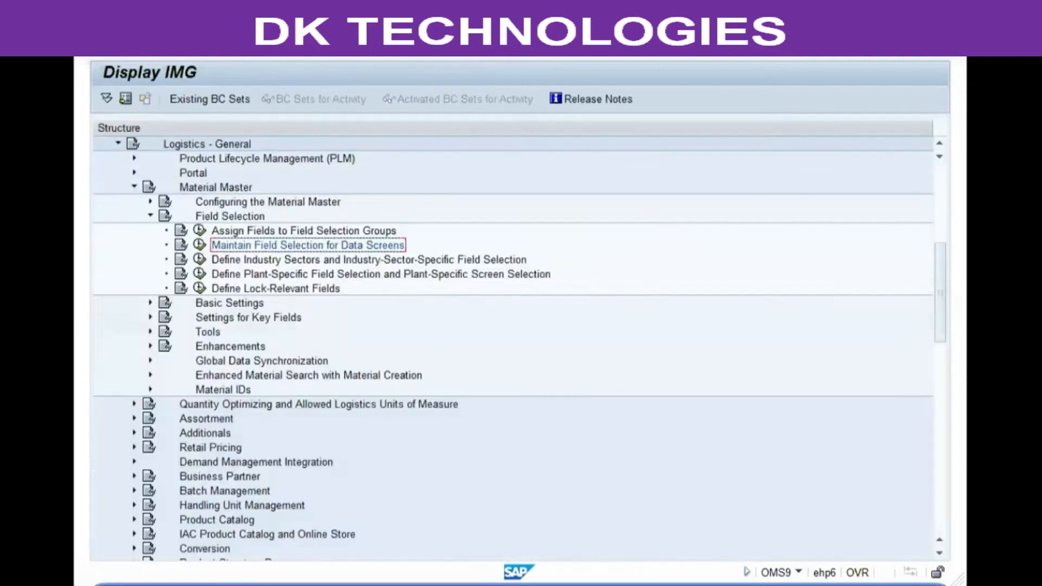
In Assign Fields to Field Selection Groups, assign the Division field MARA-SPART to selection group 8, and save it with the proposed Customizing request.
left_click(303, 232)
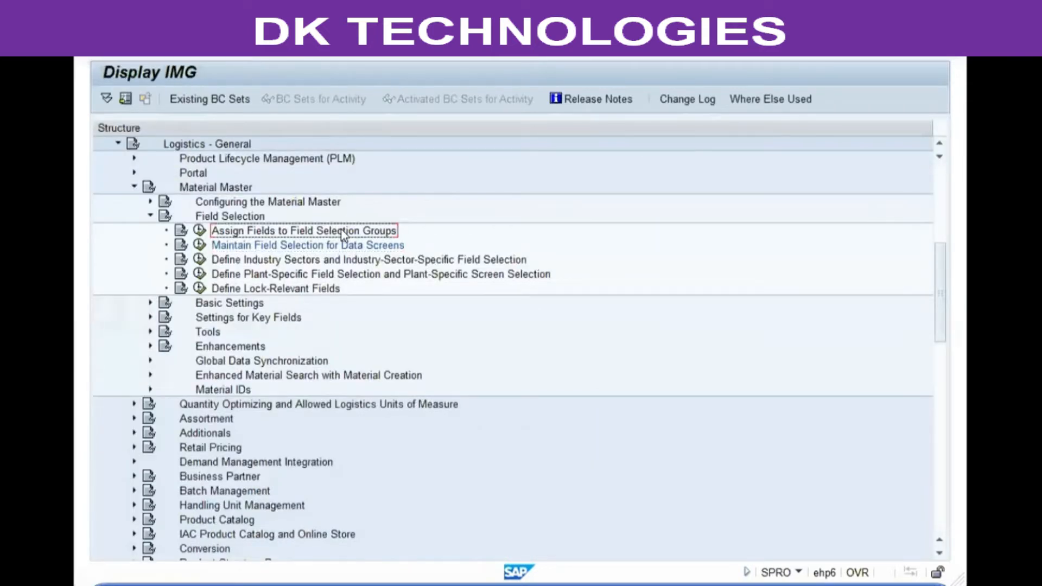
left_click(199, 231)
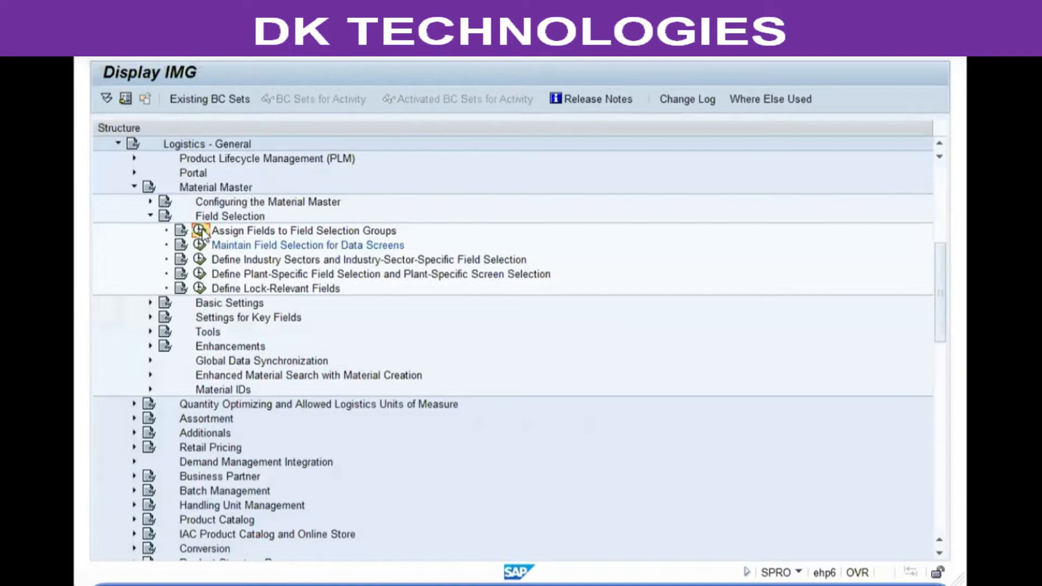
scroll(222, 250, "down", 5)
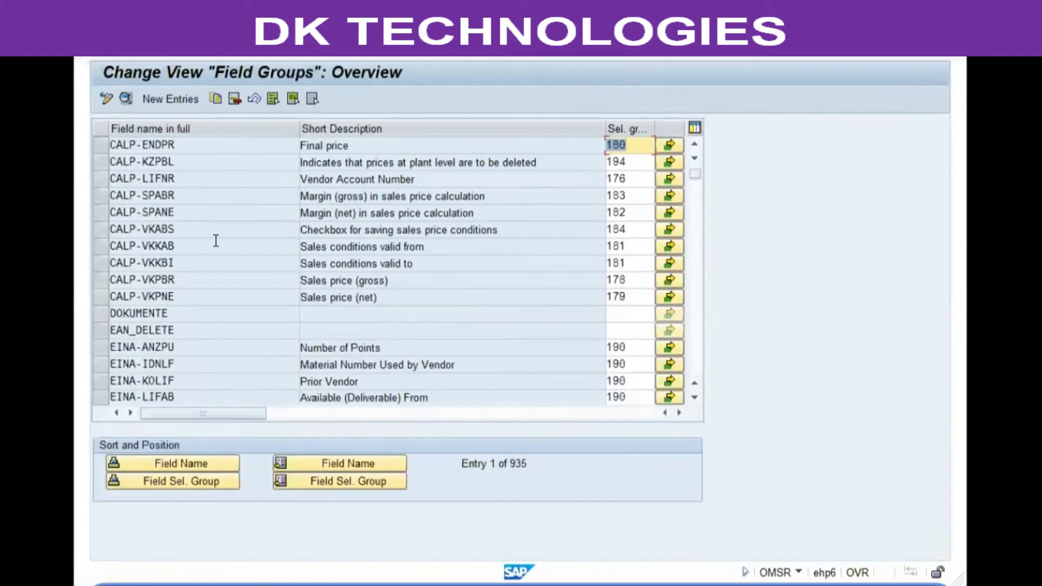
scroll(221, 244, "down", 20)
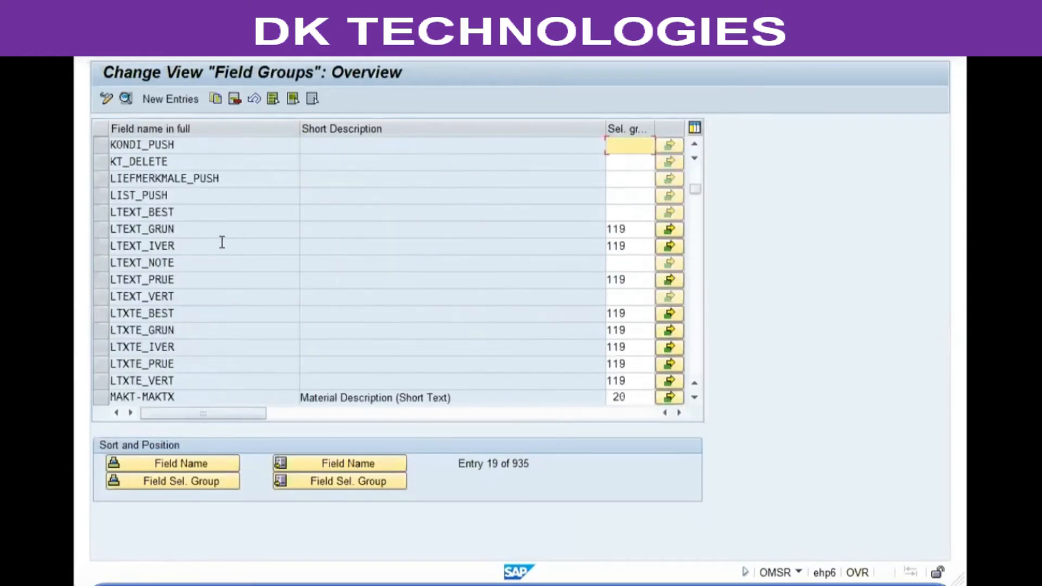
scroll(222, 242, "down", 15)
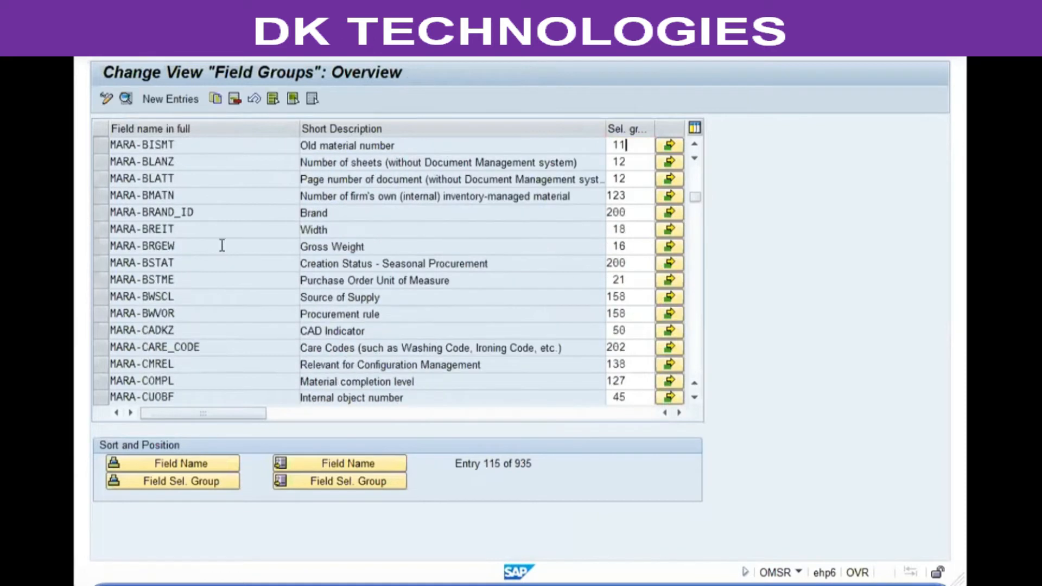
scroll(221, 246, "down", 20)
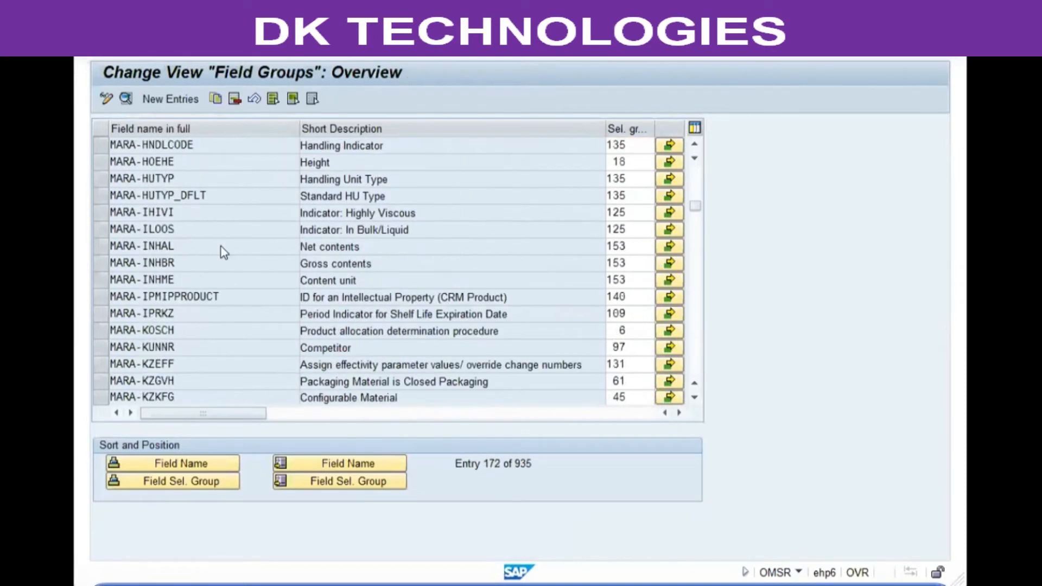
scroll(222, 246, "down", 14)
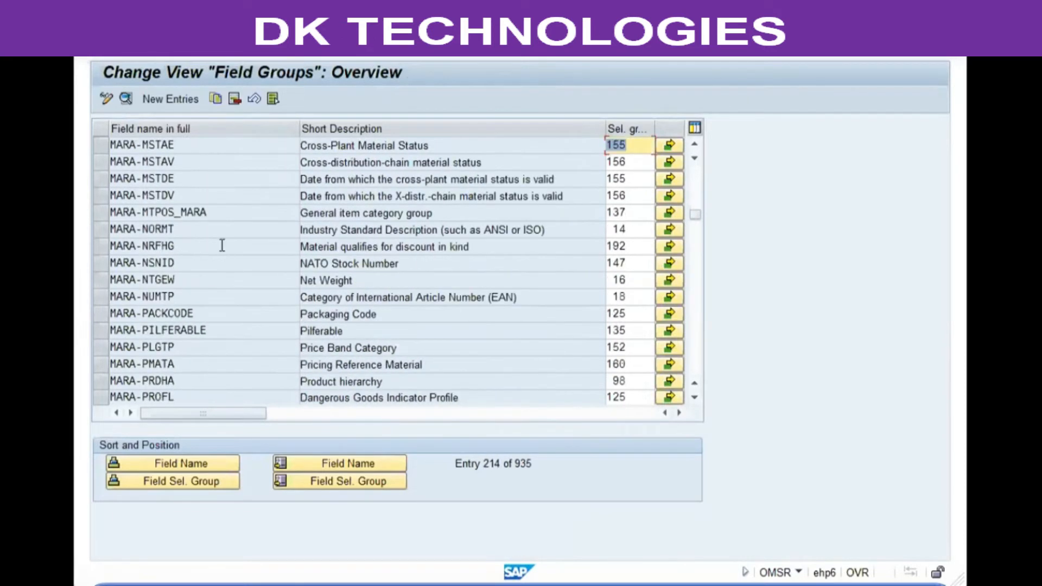
scroll(220, 246, "down", 3)
scroll(214, 215, "down", 4)
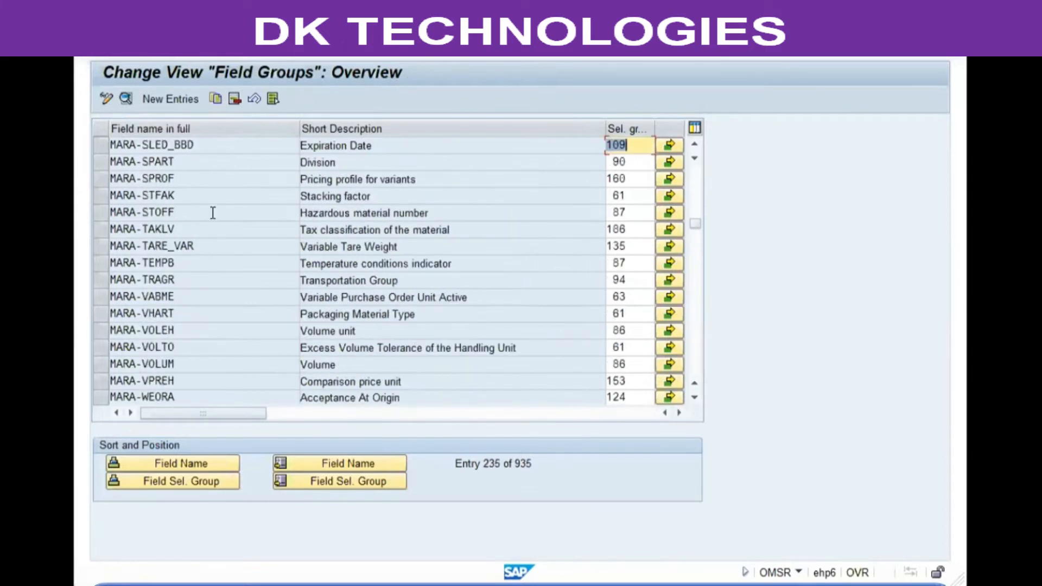
left_click(199, 163)
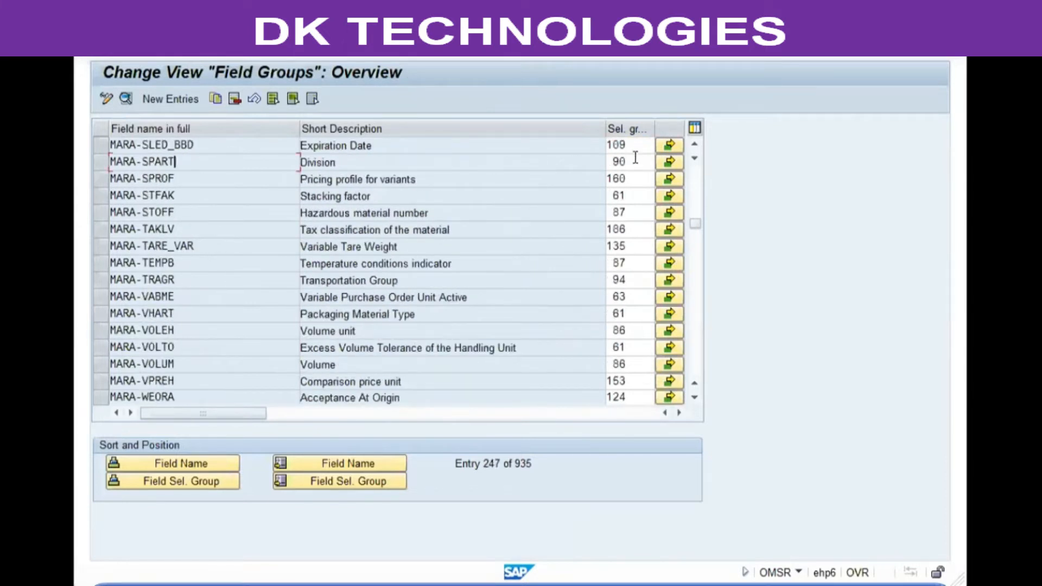
left_click_drag(636, 160, 490, 162)
type("8")
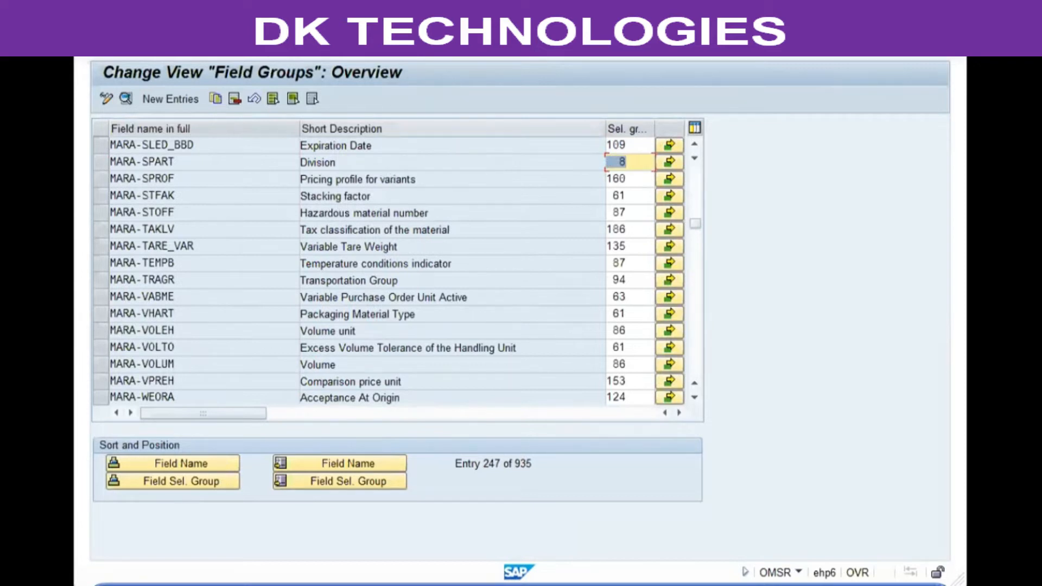
key("Return")
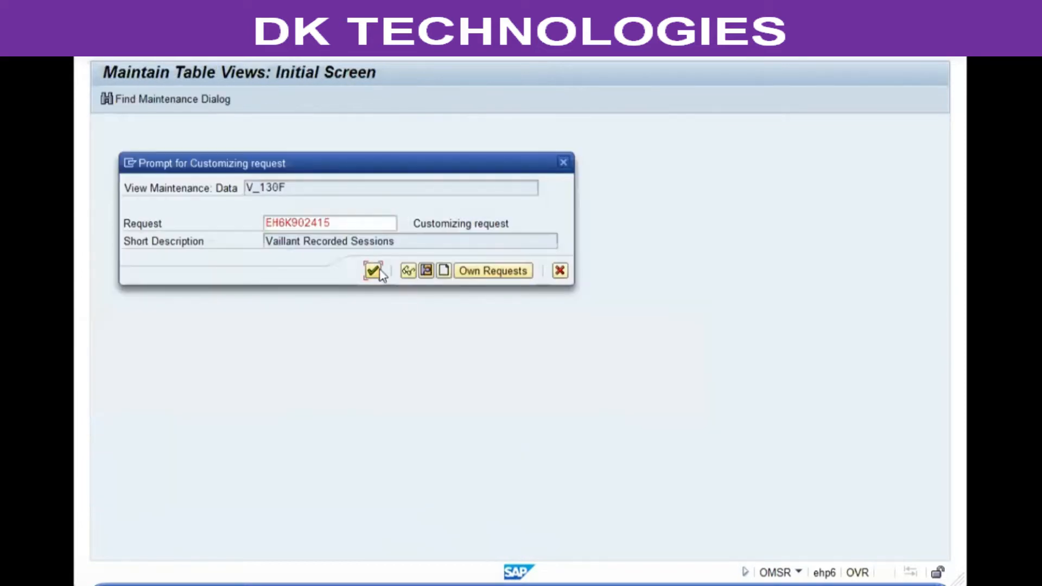
left_click(375, 271)
key("F3")
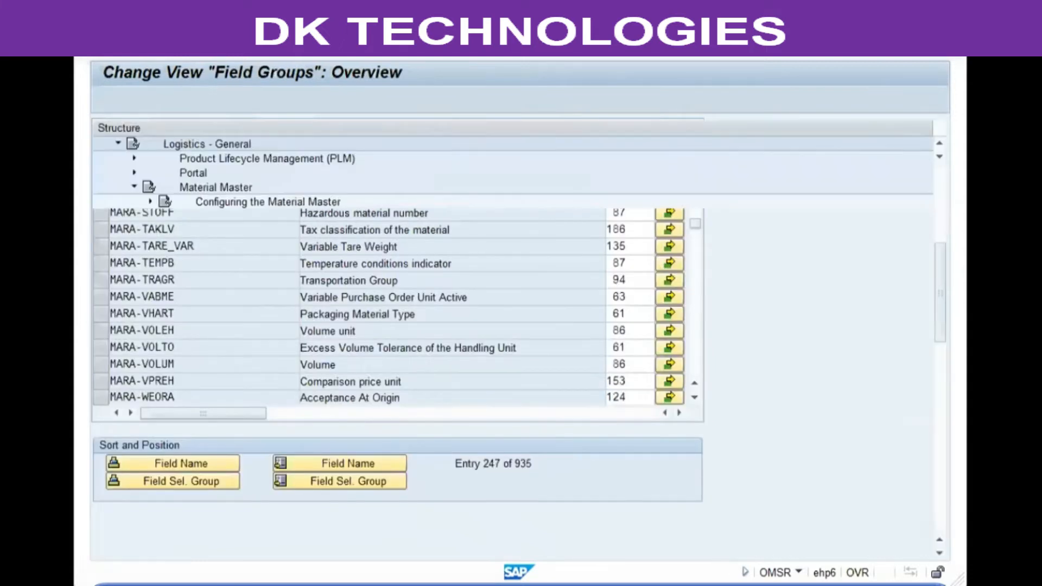
In Maintain Field Selection for Data Screens, display groups 8 and 90 to check which one contains Division, and exit.
left_click(202, 246)
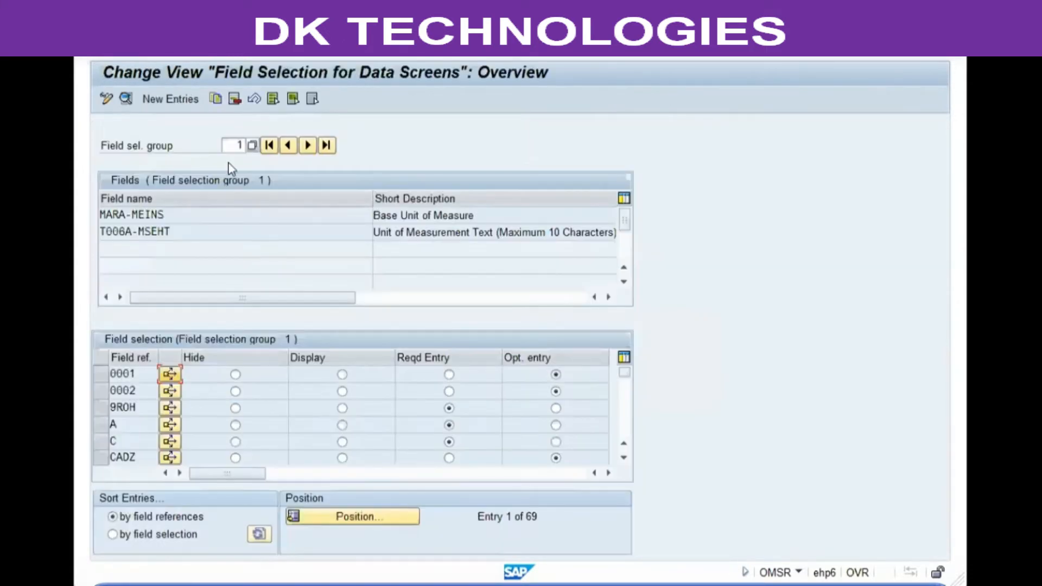
type("8")
key("Return")
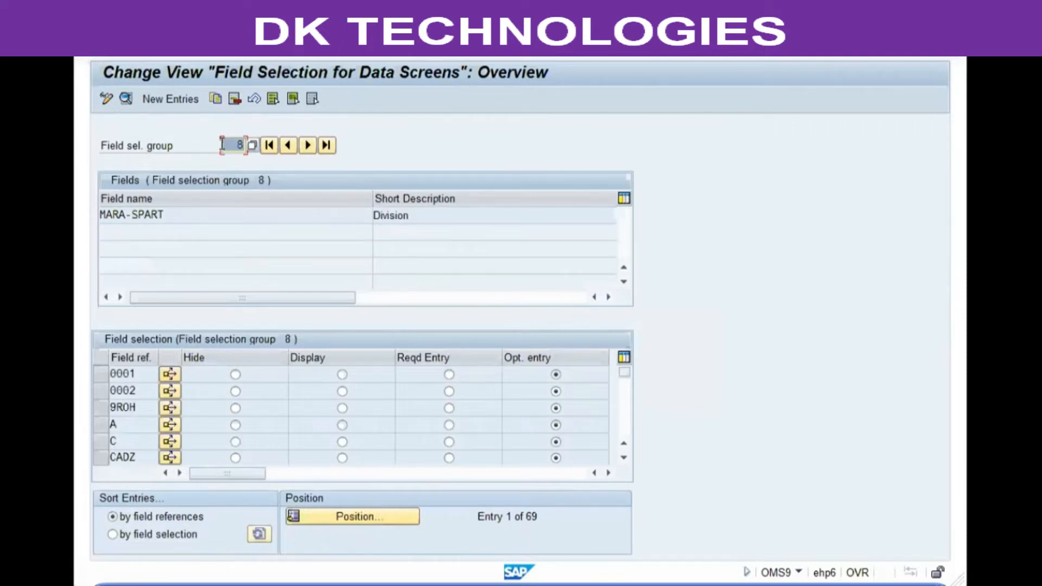
type("90")
key("Return")
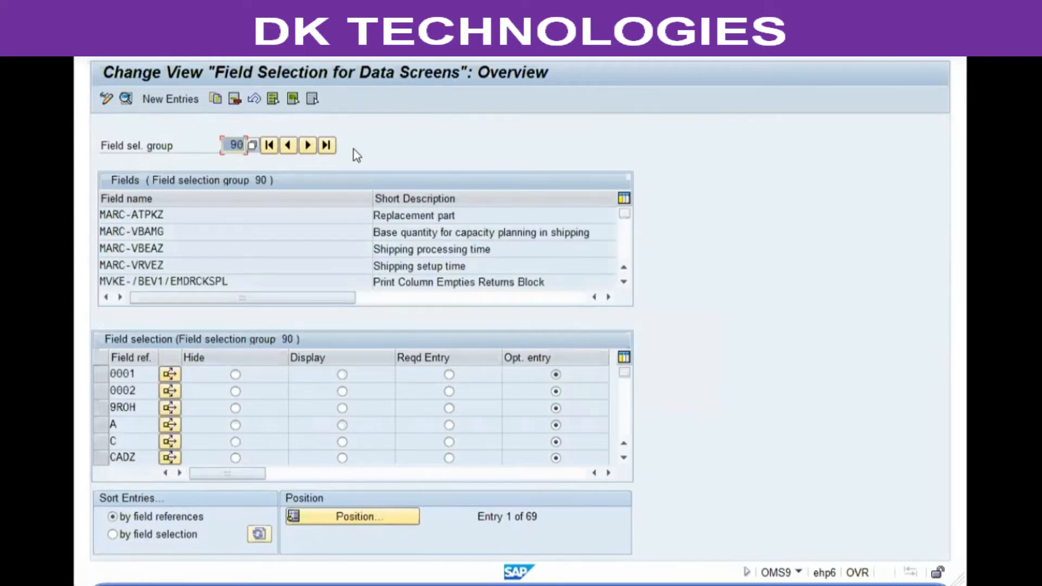
left_click(340, 222)
left_click(332, 248)
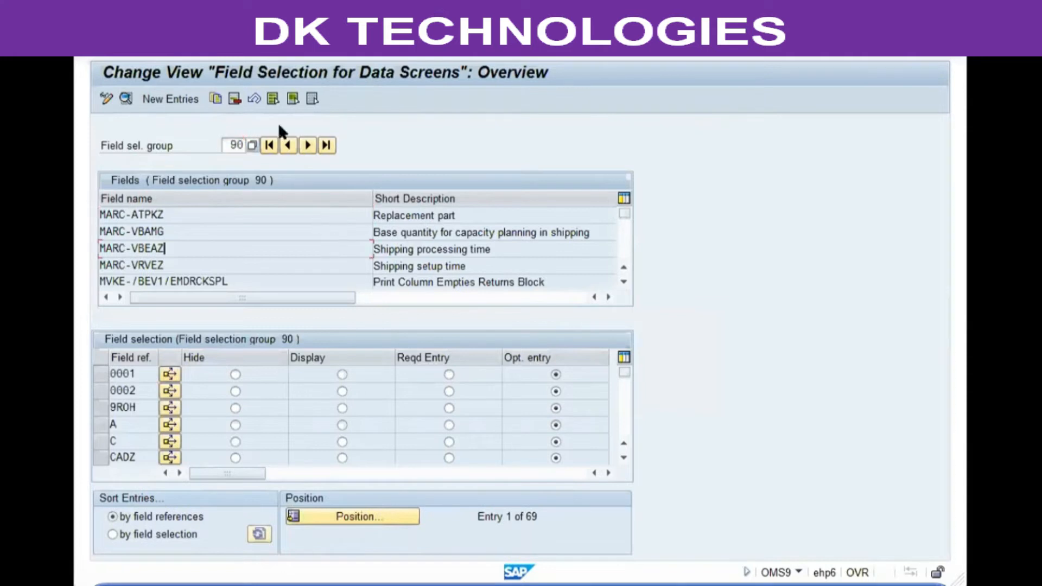
left_click(293, 54)
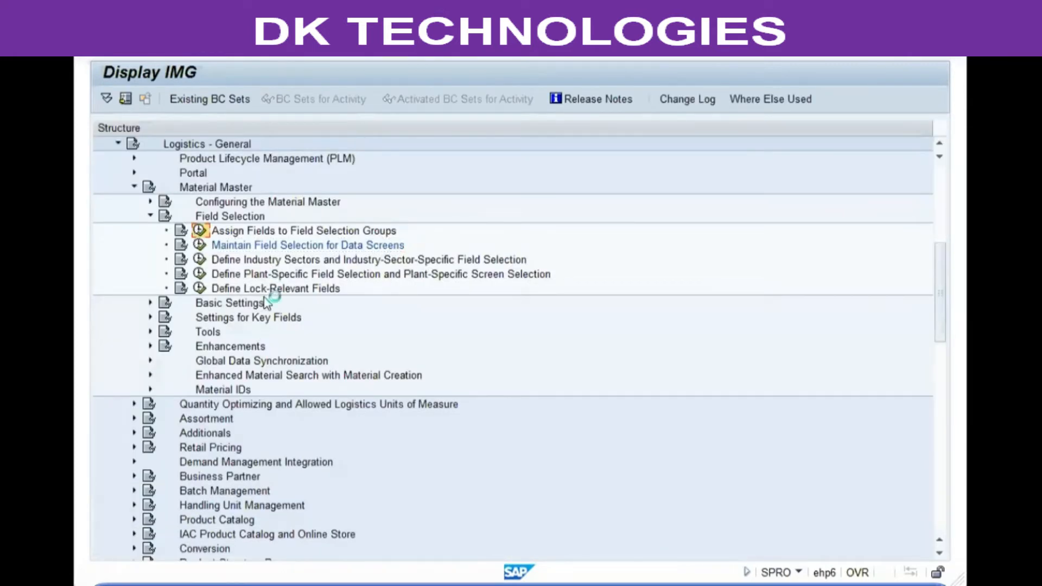
In Assign Fields to Field Selection Groups, assign the Division field MARA-SPART to selection group 90, save it, and return to the IMG structure.
scroll(237, 292, "down", 4)
scroll(237, 292, "down", 20)
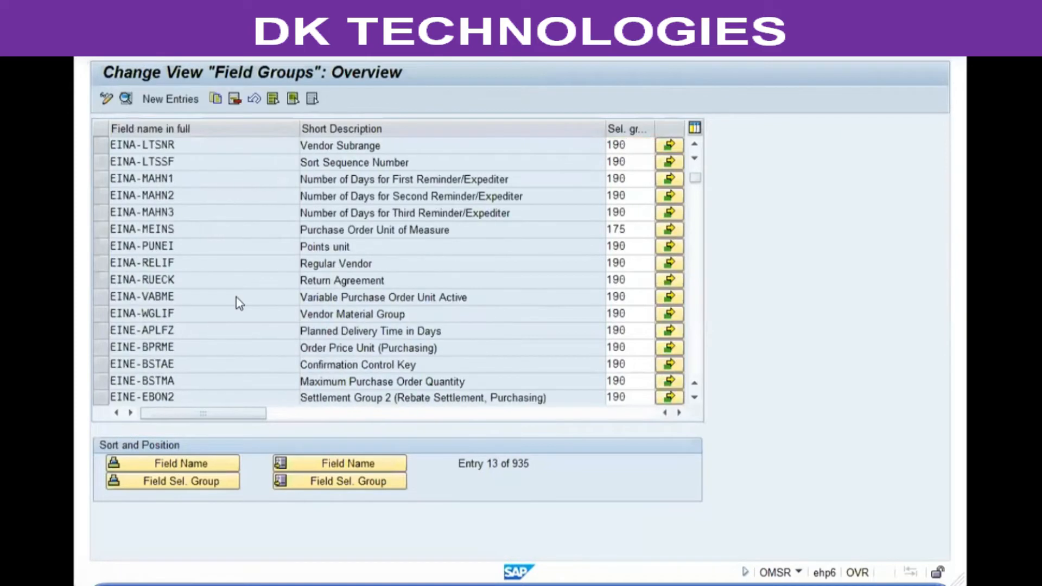
scroll(248, 294, "down", 20)
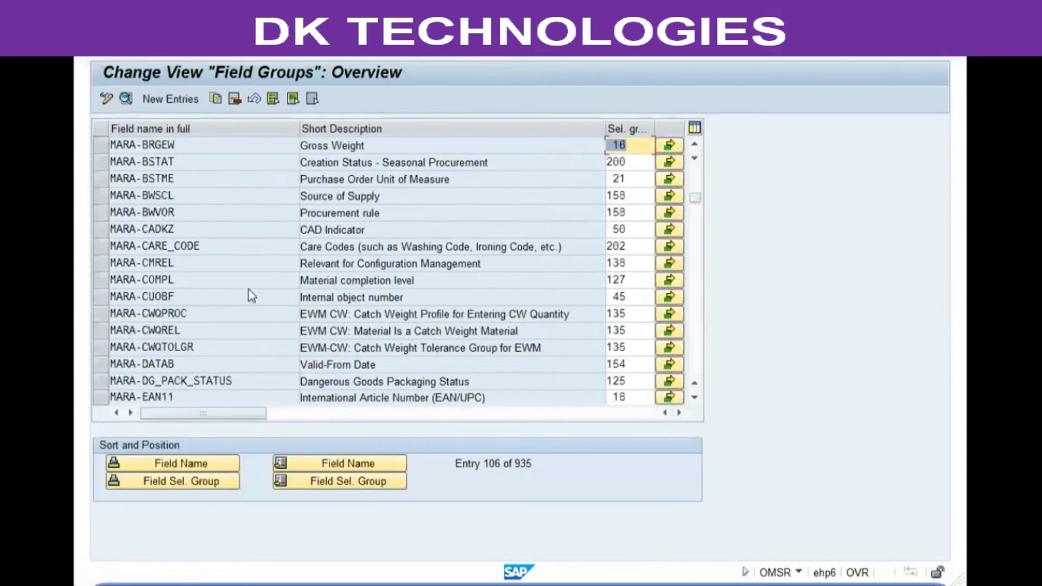
scroll(250, 296, "down", 20)
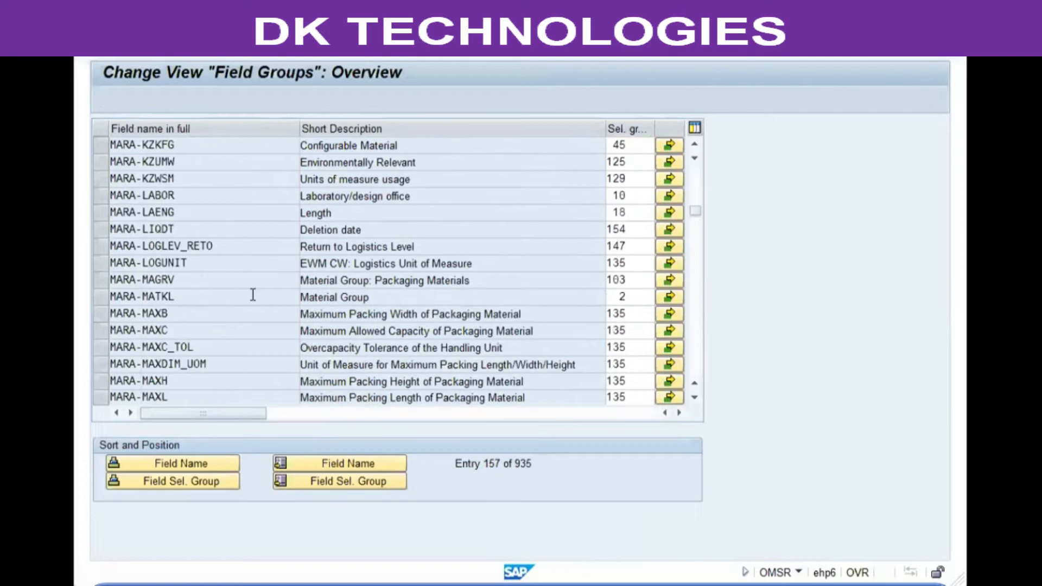
scroll(253, 295, "down", 5)
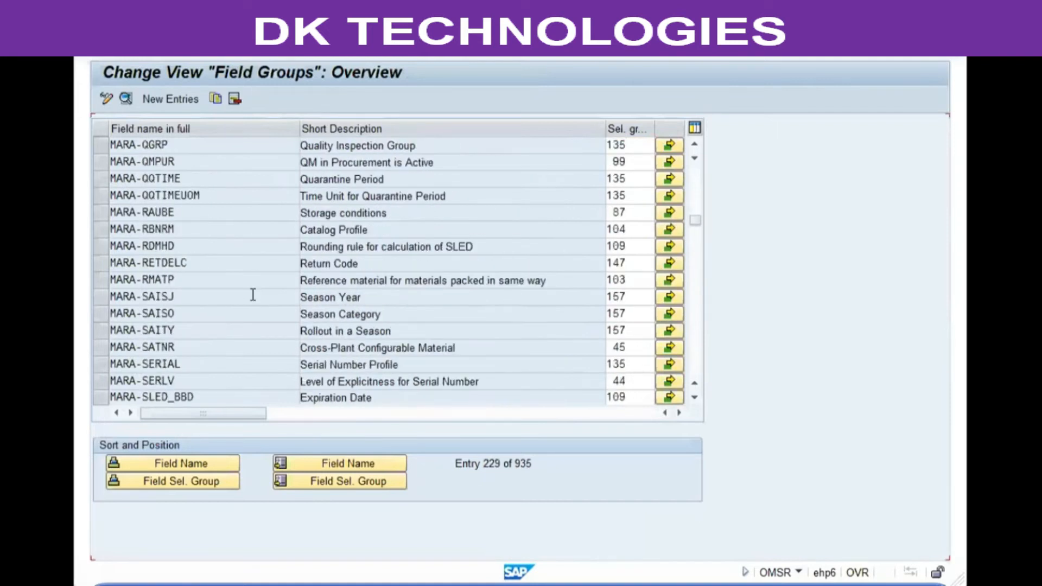
left_click(198, 216)
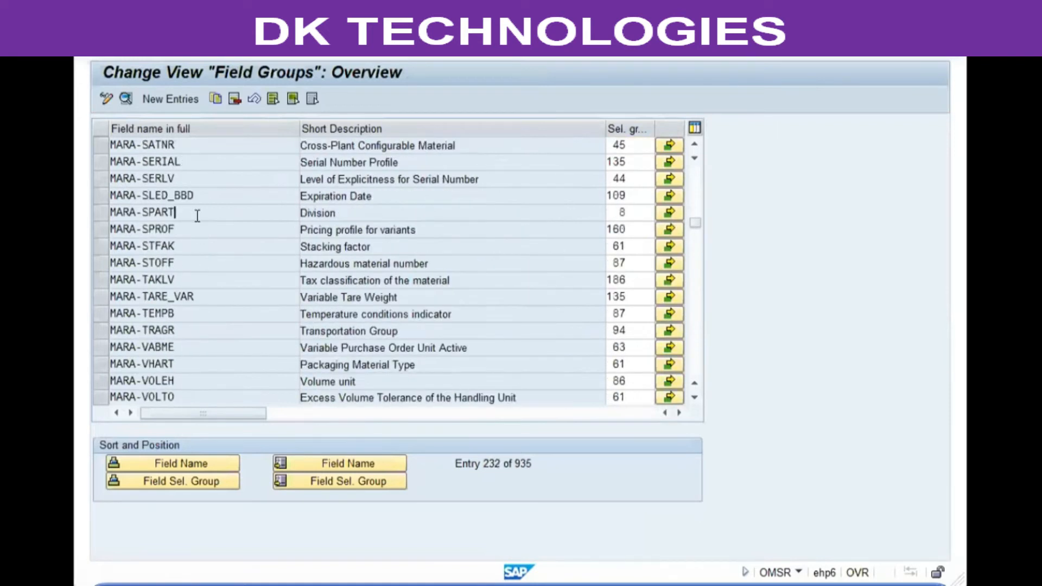
left_click_drag(626, 211, 466, 218)
type("90")
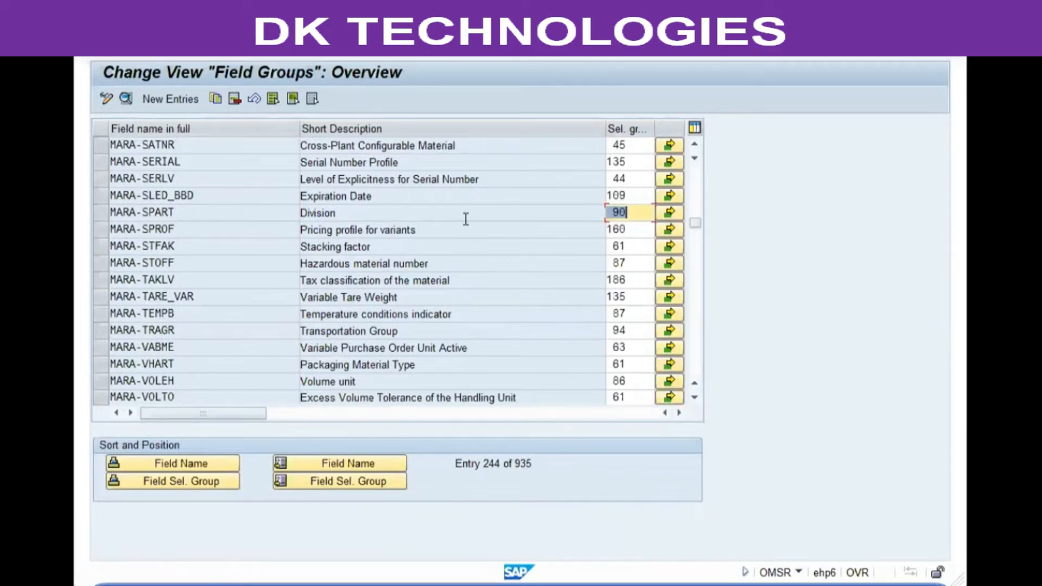
key("ctrl+s")
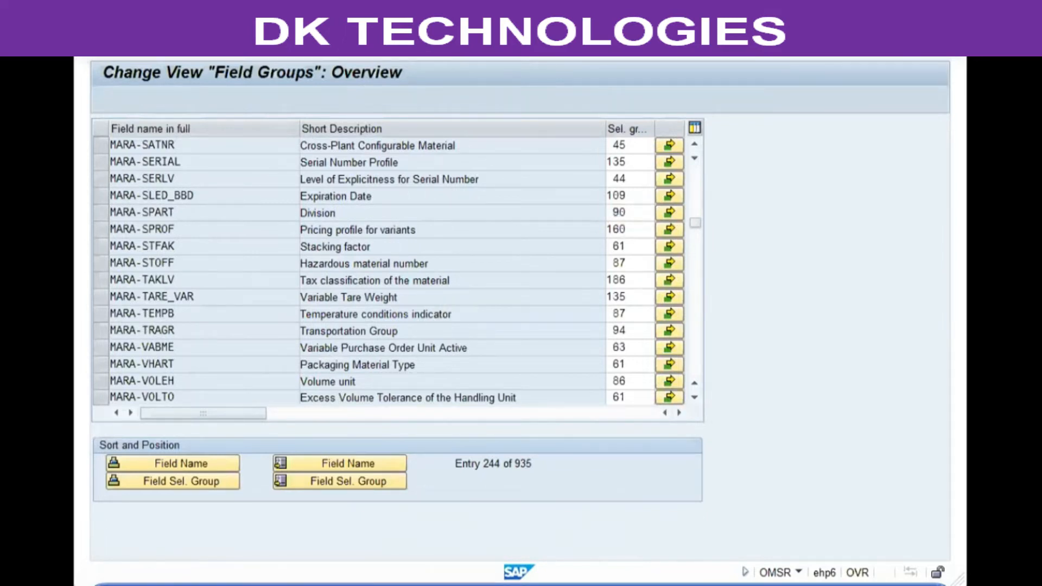
left_click(373, 271)
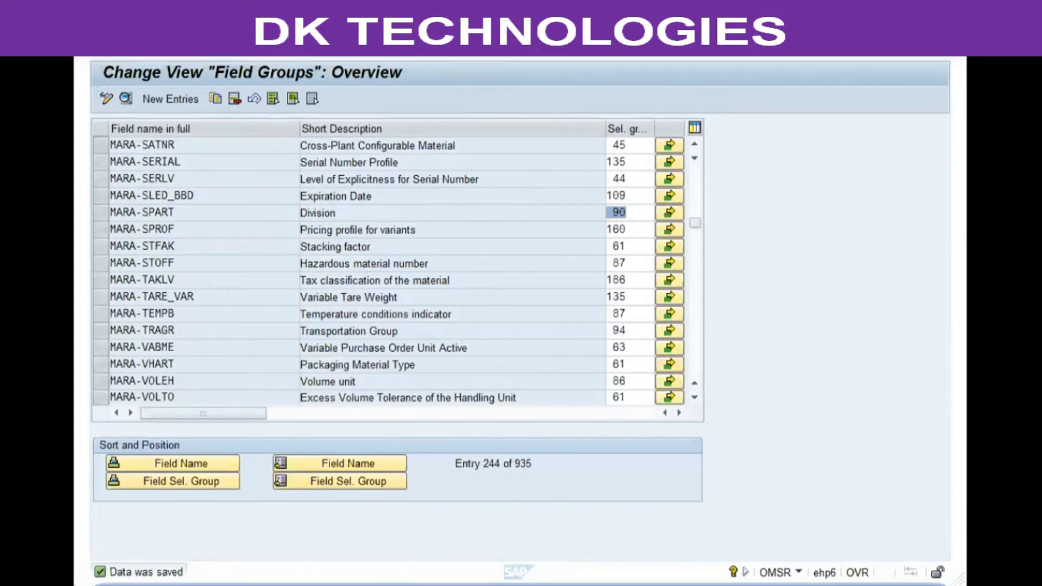
key("F3")
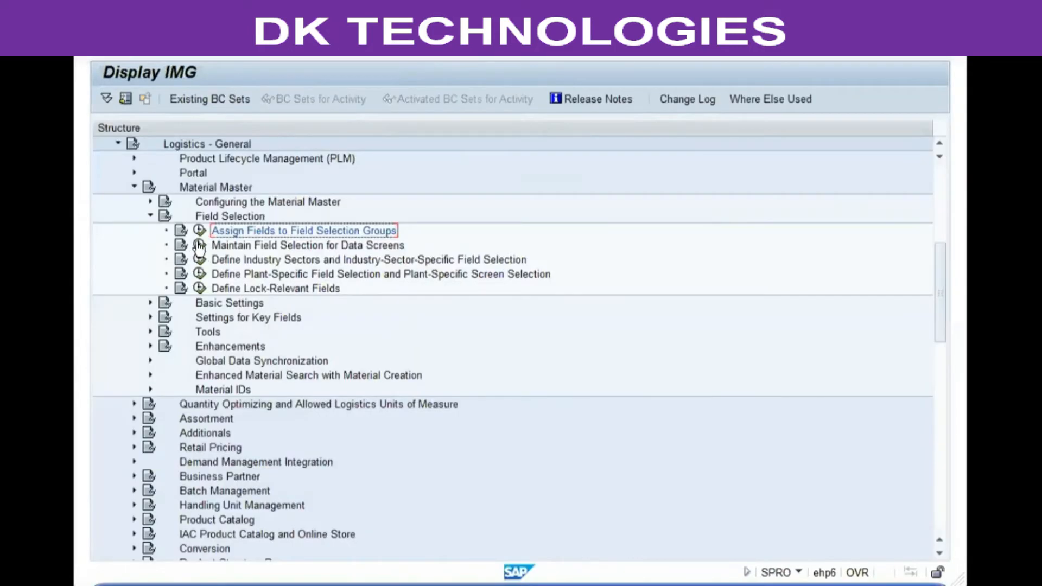
In Maintain Field Selection for Data Screens, start a new entry with the field reference YVF.
left_click(217, 247)
left_click(133, 432)
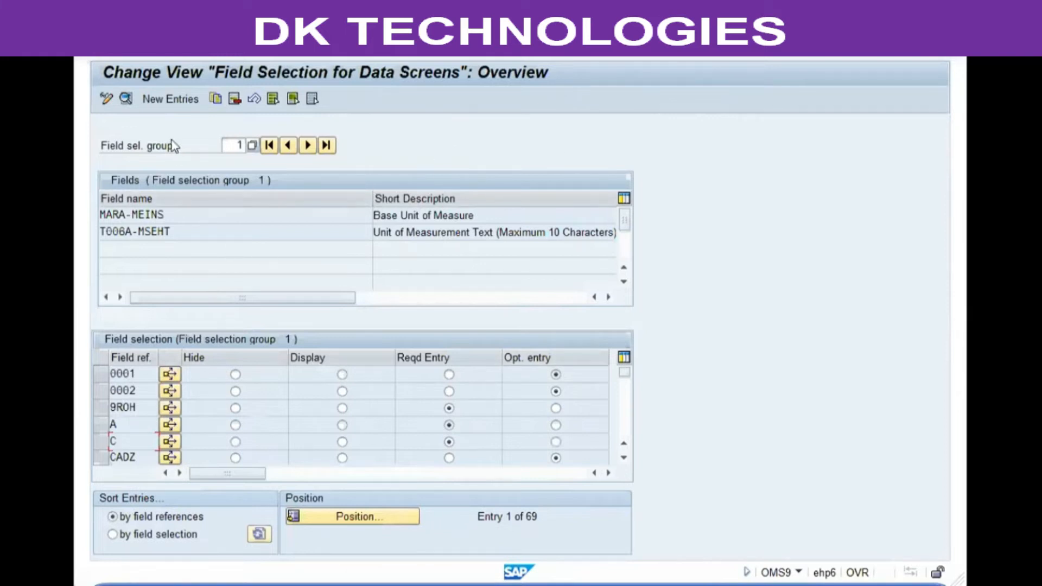
left_click(164, 101)
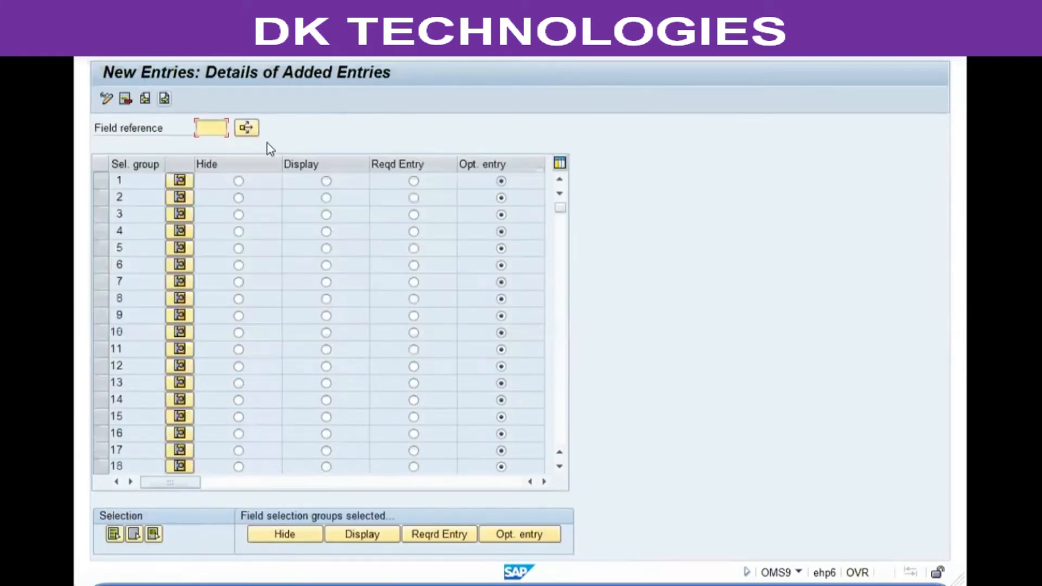
type("y")
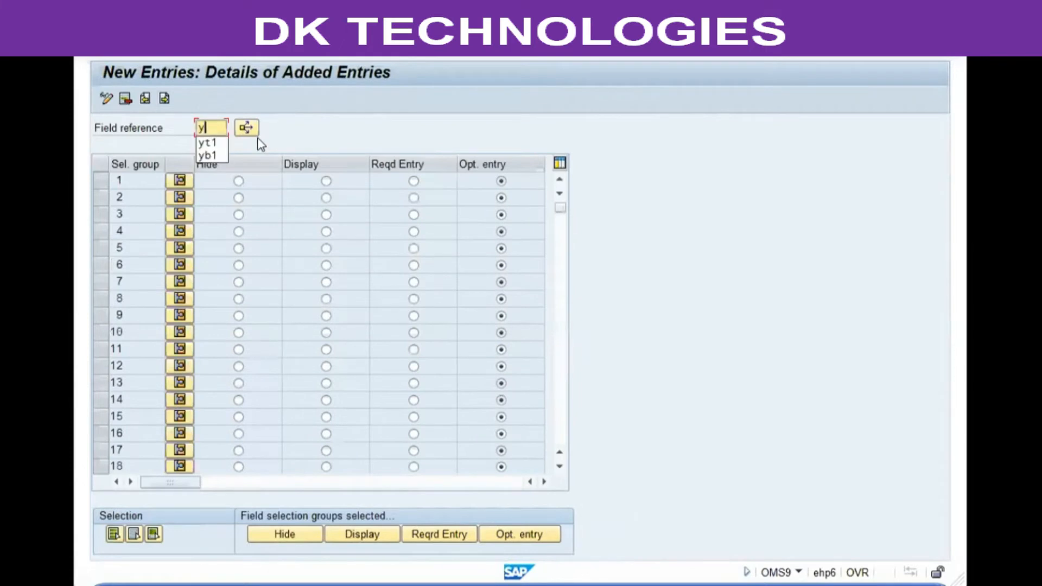
type("vf")
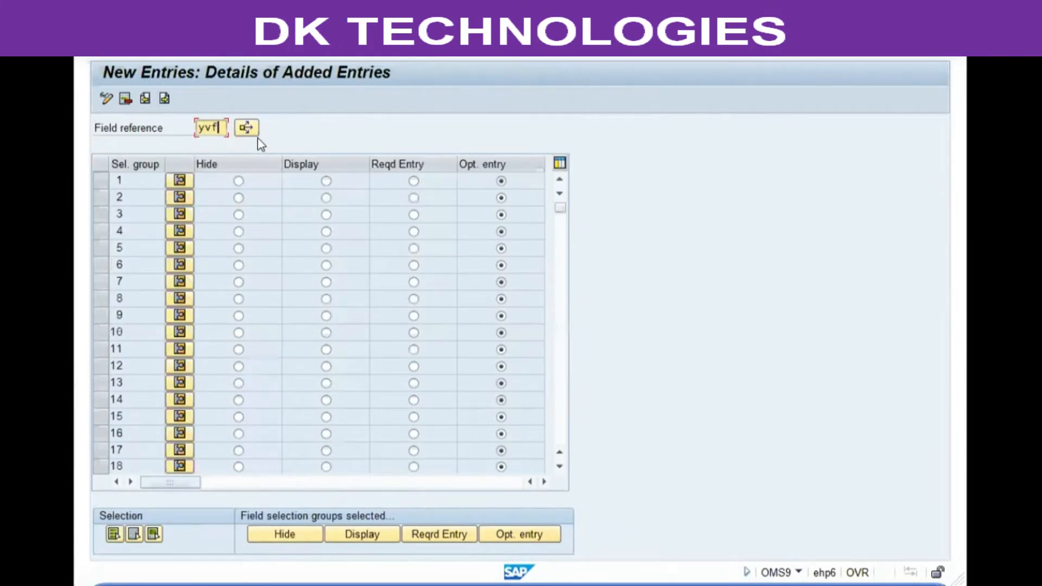
key("Return")
Set selection groups 6, 10 and 11 to Hide for field reference YVF.
left_click(174, 267)
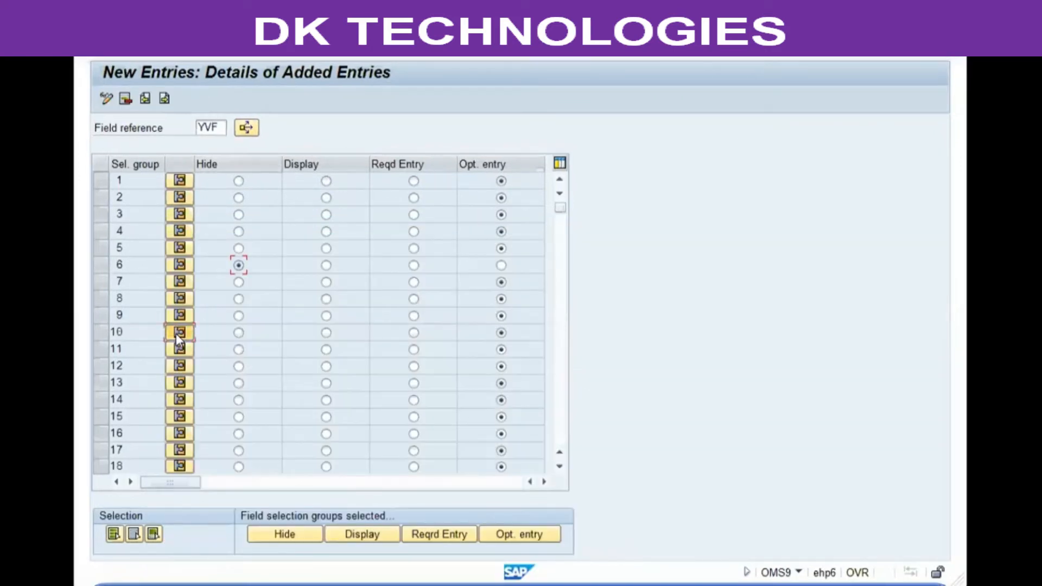
left_click(178, 333)
left_click(180, 349)
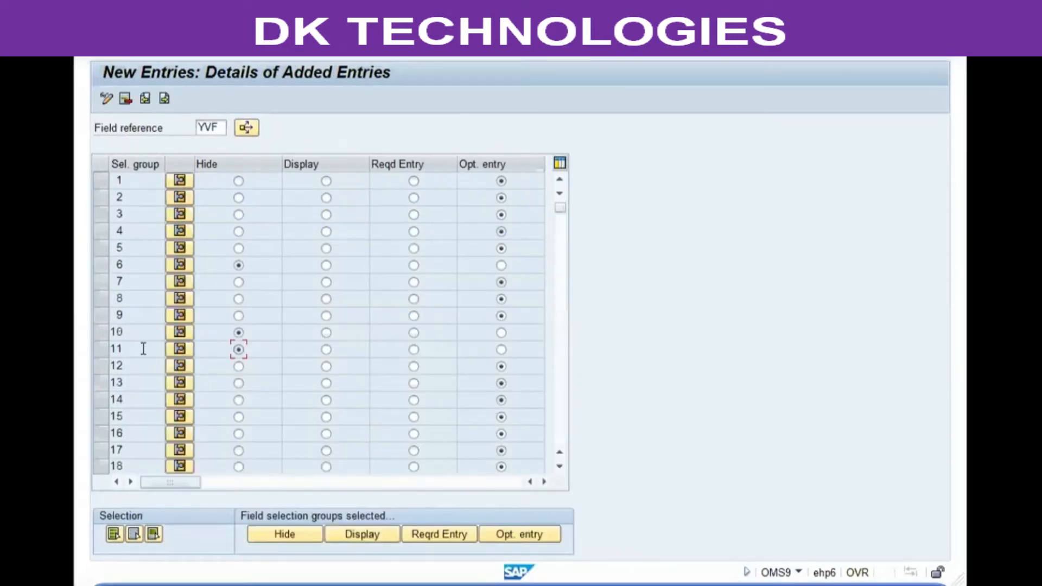
left_click(142, 350)
Check the fields of selection group 151, set that group to Hide for YVF, save the entry, and return to the overview.
scroll(142, 351, "down", 4)
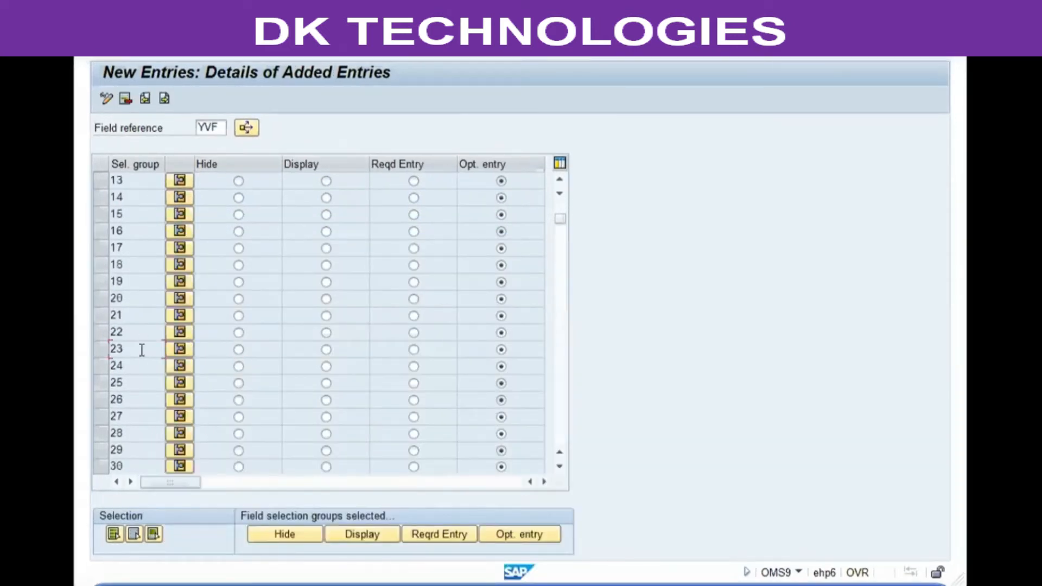
scroll(142, 353, "down", 12)
scroll(140, 354, "down", 10)
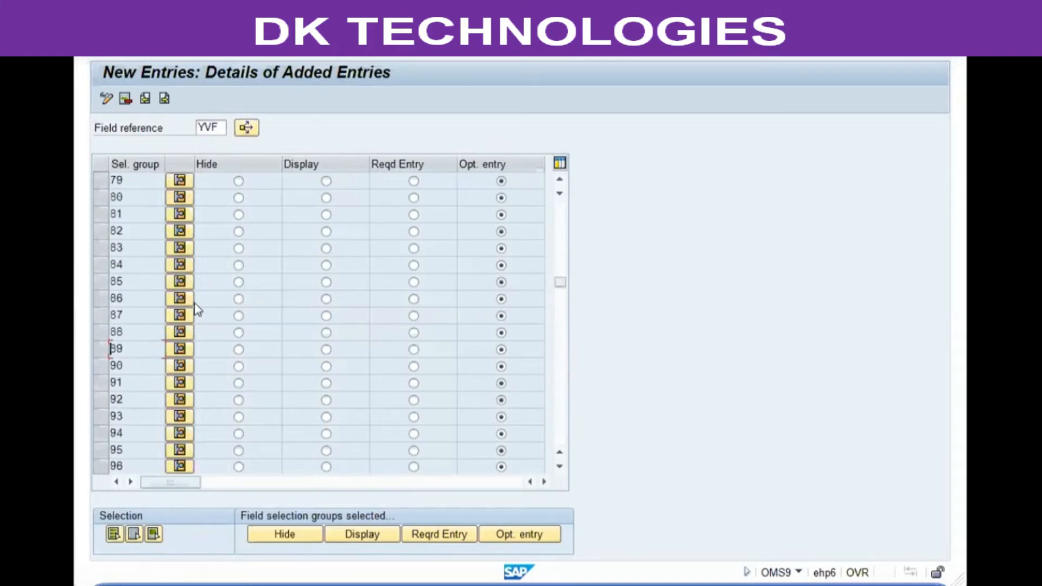
left_click(238, 298)
scroll(150, 310, "down", 6)
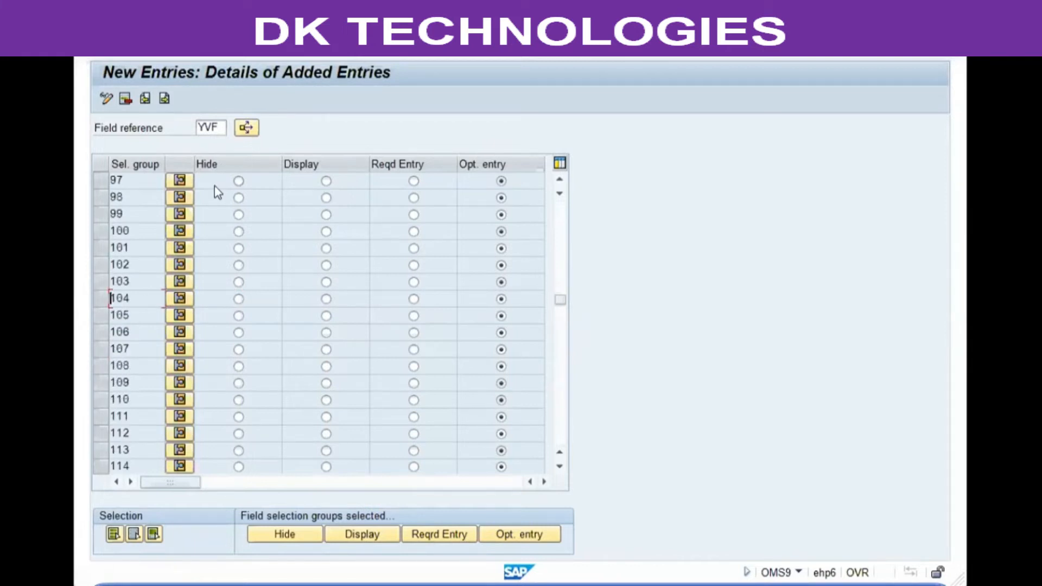
scroll(145, 298, "down", 10)
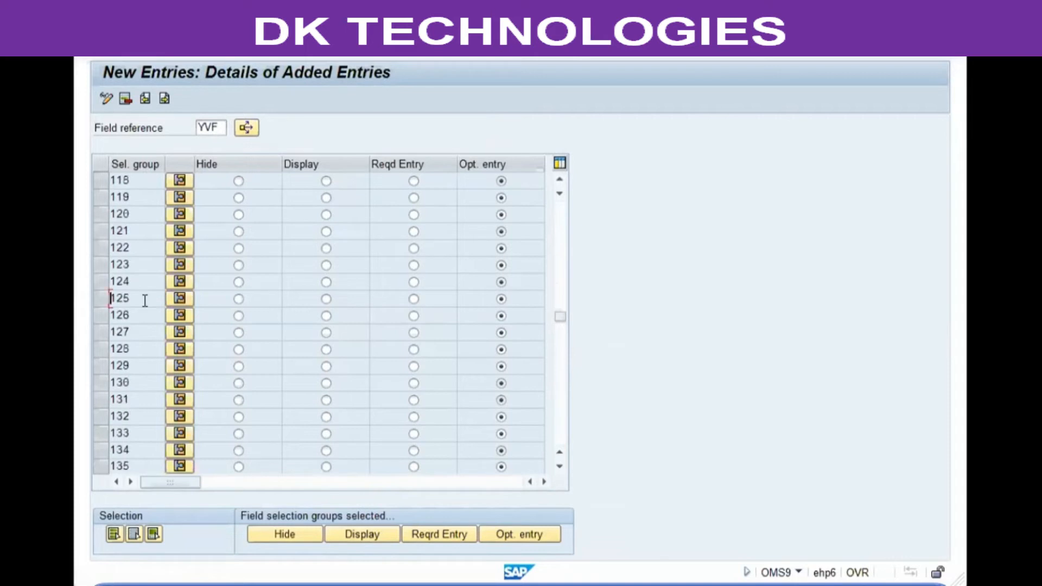
scroll(145, 307, "down", 3)
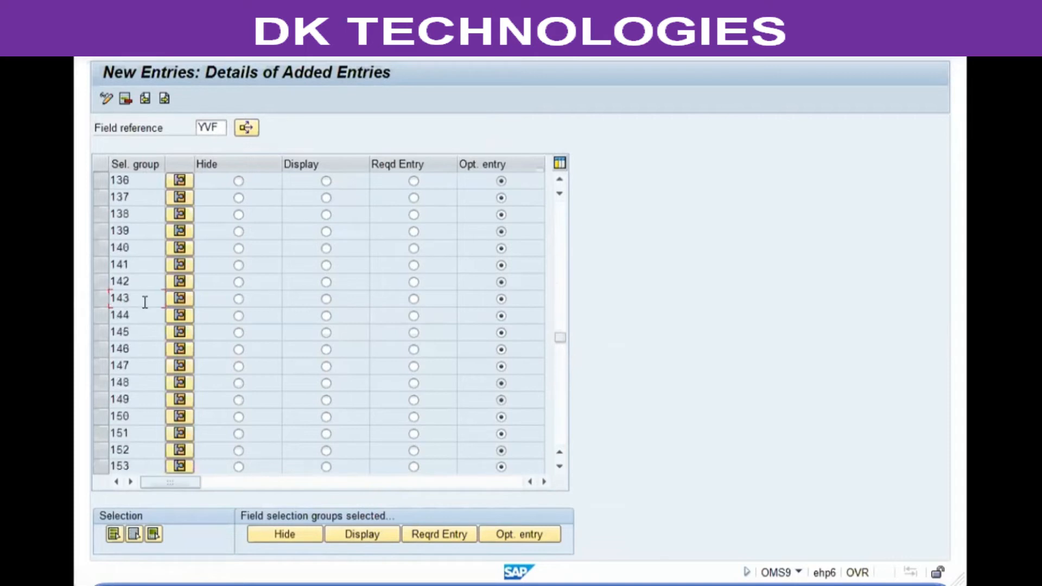
left_click(178, 433)
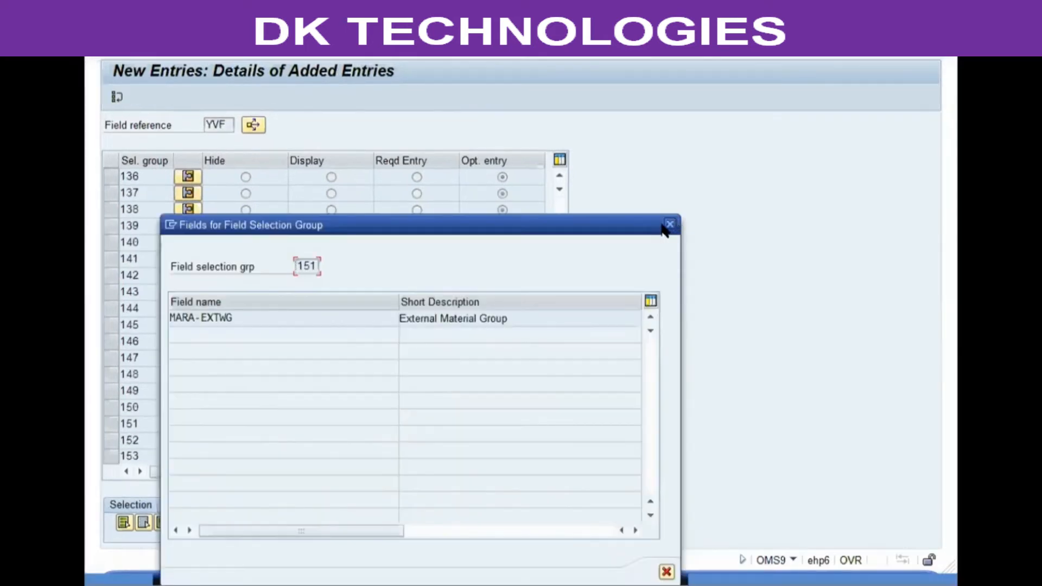
left_click(667, 224)
left_click(246, 423)
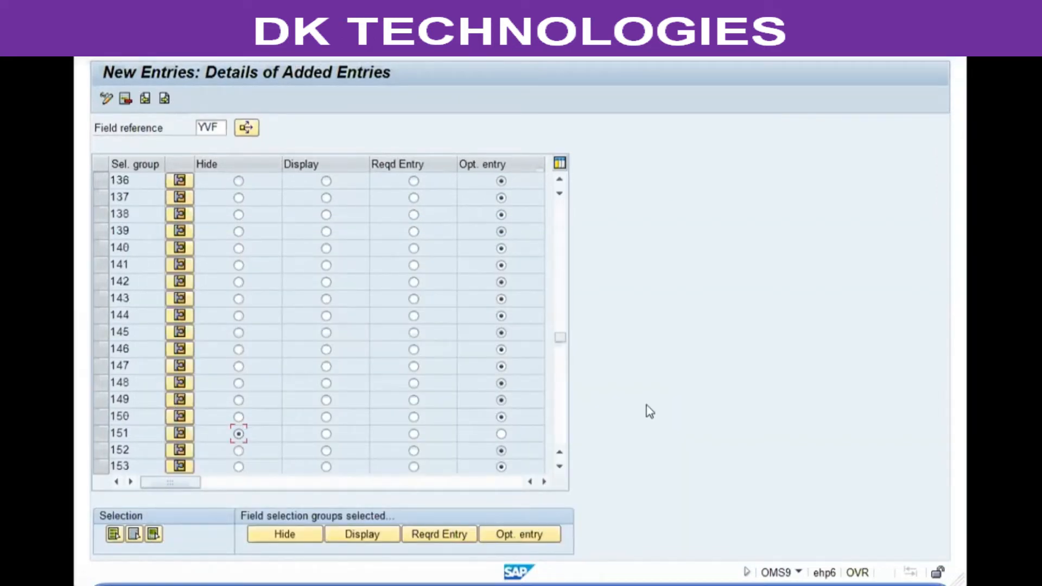
key("Return")
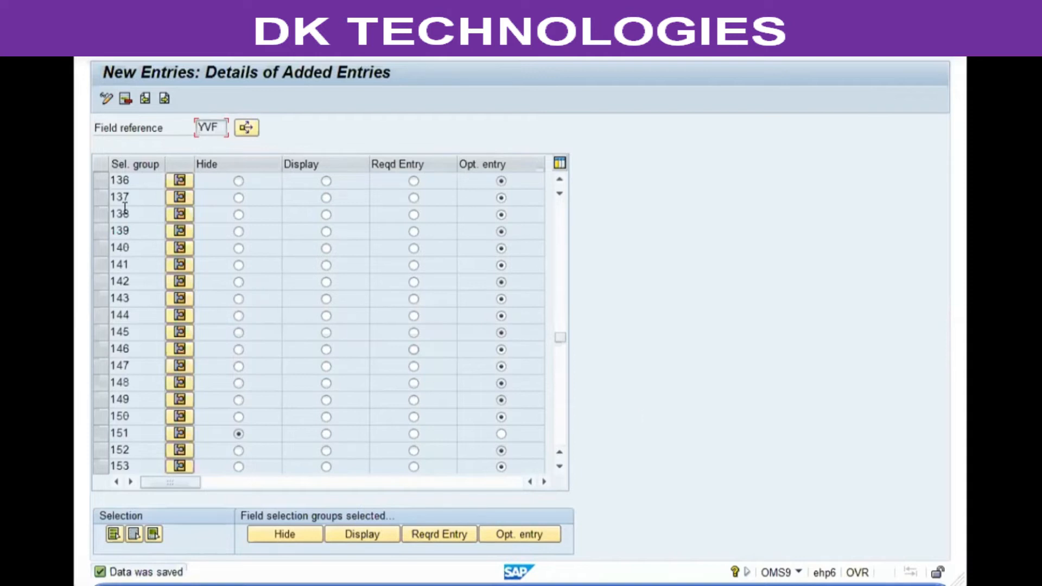
key("F3")
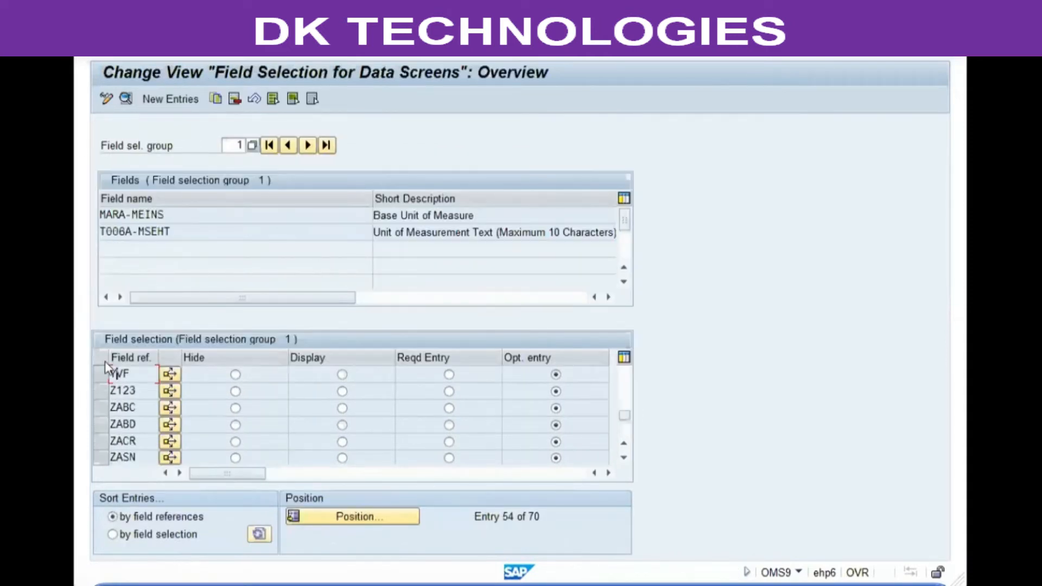
Examine the YVF field reference and the transaction-based references MM01, MM02 and MM03 in the field selection list.
key("shift+Home")
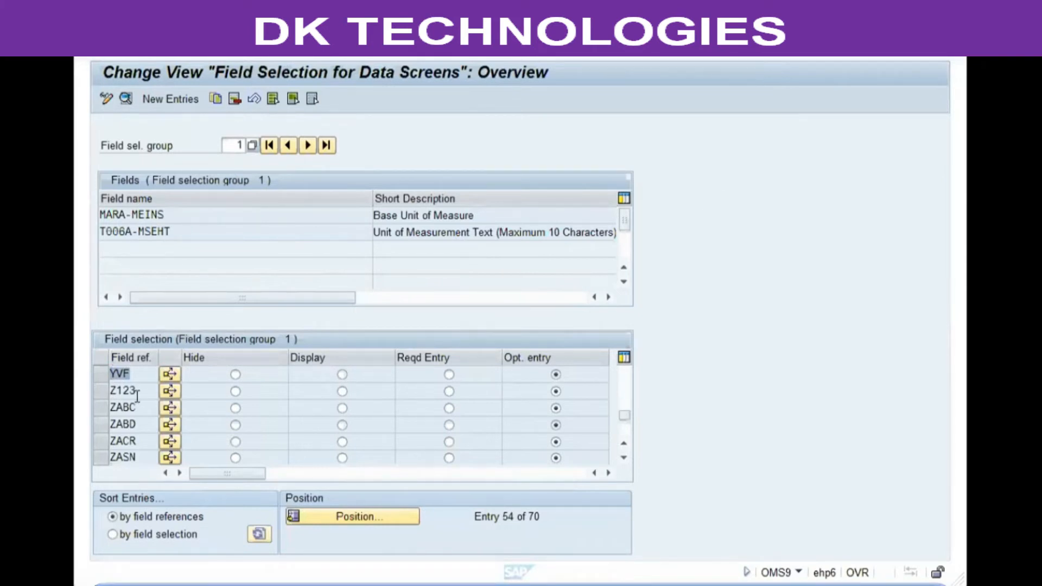
scroll(137, 397, "up", 10)
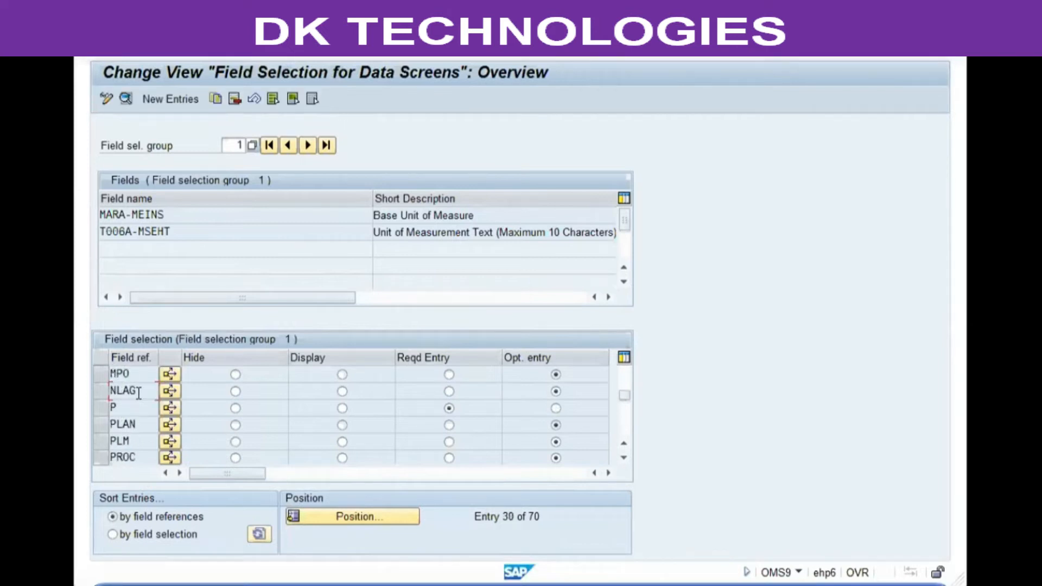
scroll(137, 392, "up", 1)
double_click(129, 375)
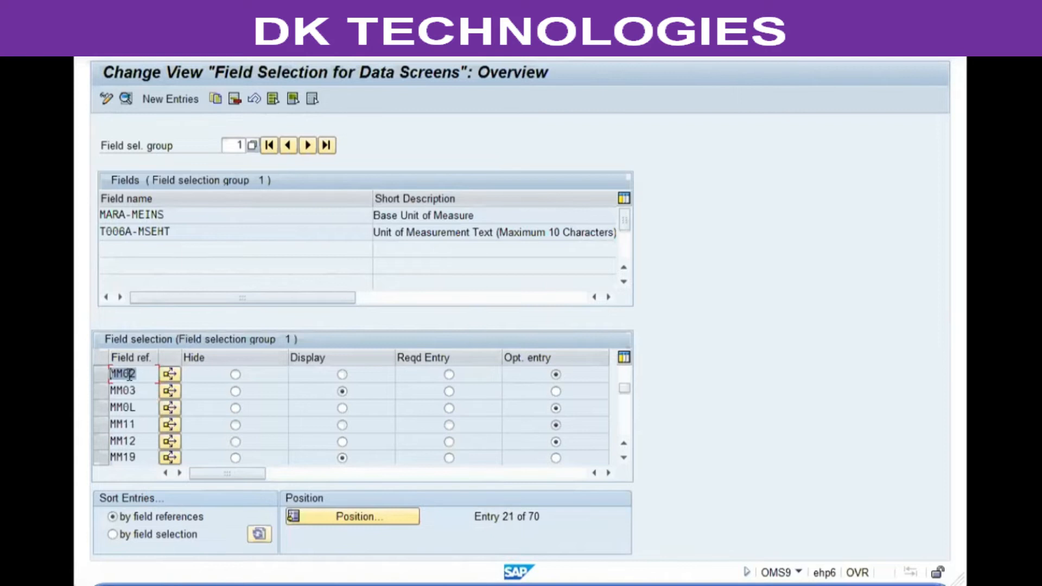
scroll(129, 374, "up", 2)
double_click(140, 422)
scroll(140, 418, "down", 1)
double_click(140, 408)
left_click(132, 423)
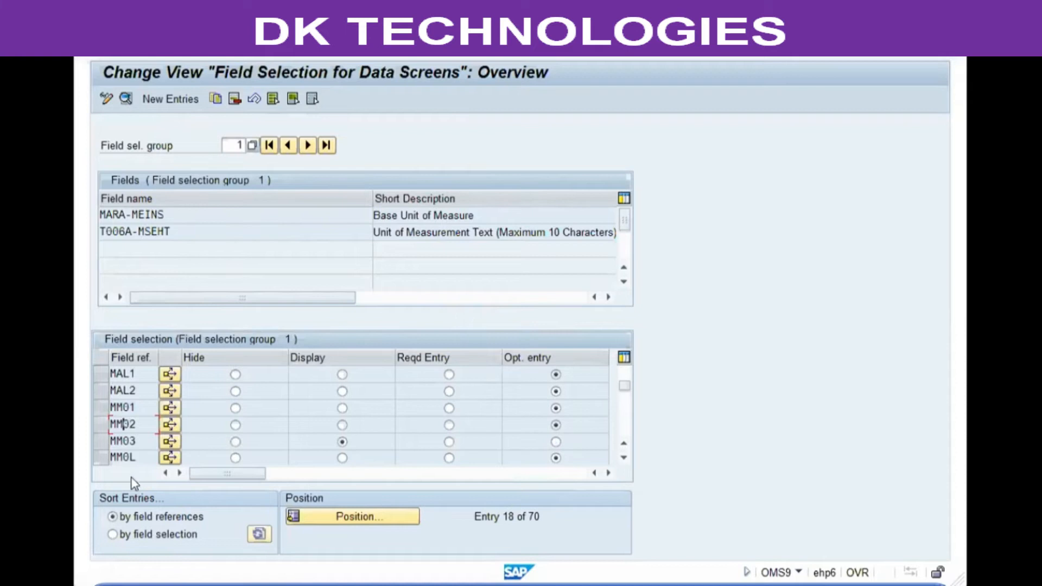
double_click(142, 410)
left_click(136, 402)
Review the remaining field references from VERP down to YVF, and return to the IMG structure.
scroll(137, 383, "down", 8)
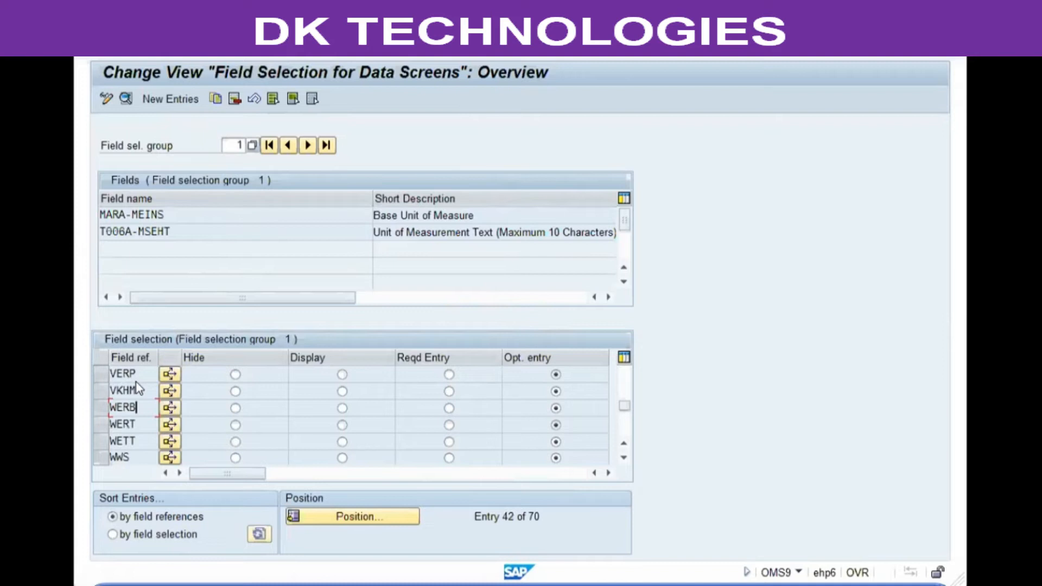
scroll(136, 383, "down", 2)
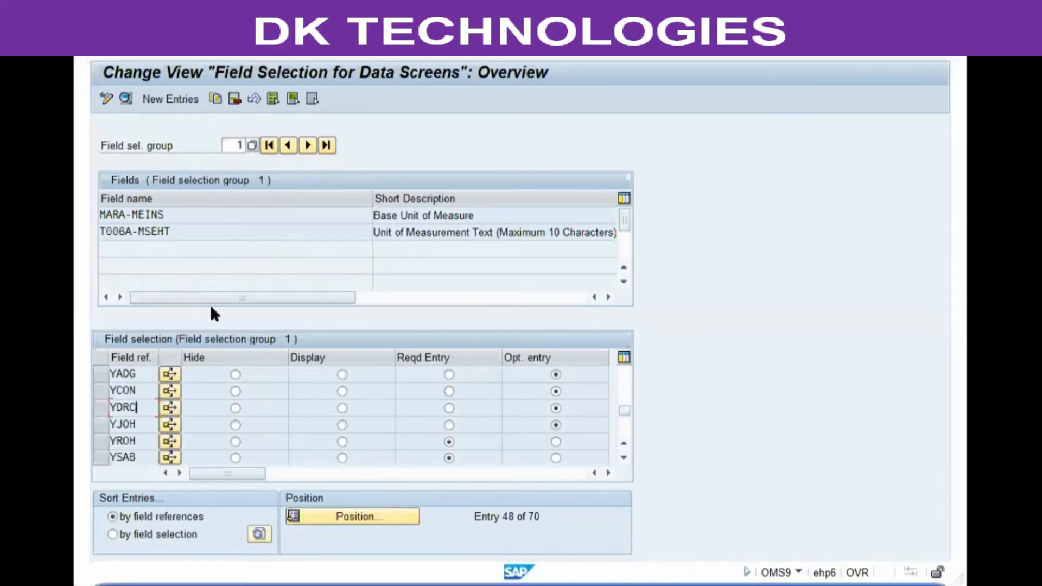
scroll(150, 392, "up", 1)
scroll(148, 422, "down", 1)
scroll(148, 422, "down", 2)
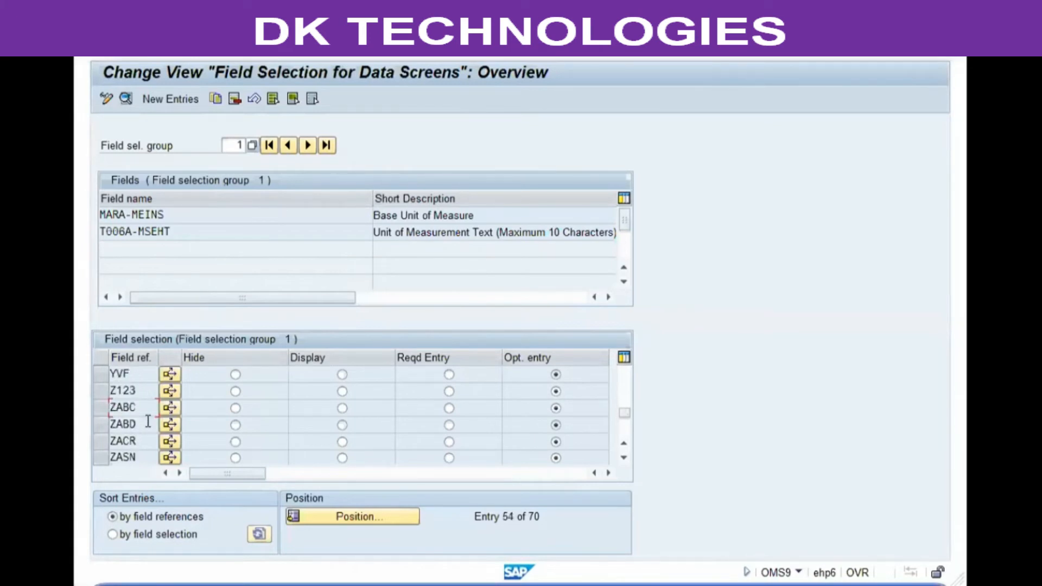
left_click_drag(132, 375, 100, 383)
left_click(133, 376)
key("F3")
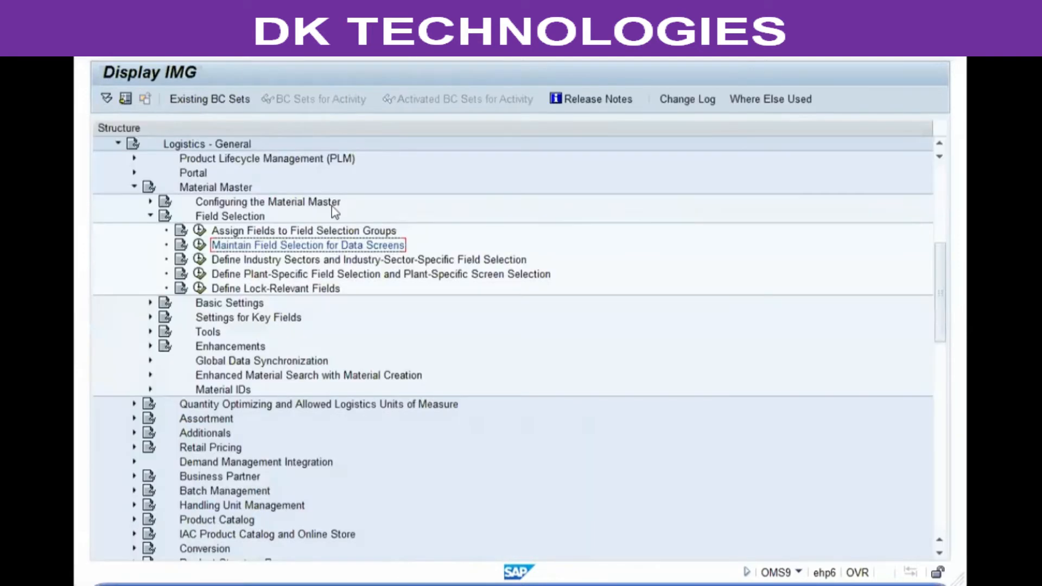
Open Define Industry Sectors and Industry-Sector-Specific Field Selection and review the industry sectors with their field references.
left_click(328, 260)
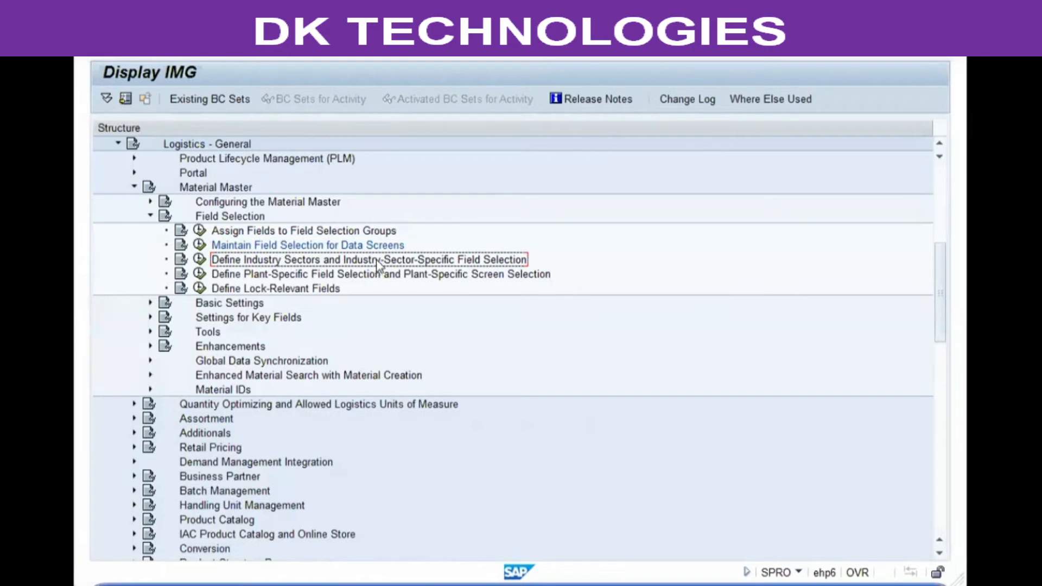
left_click(207, 261)
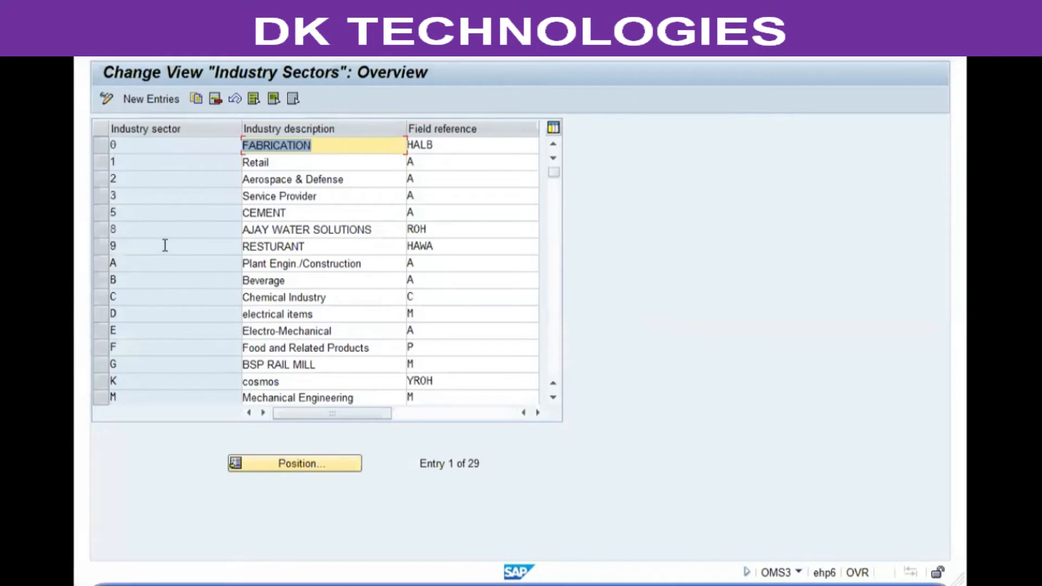
scroll(164, 248, "down", 2)
scroll(163, 248, "down", 2)
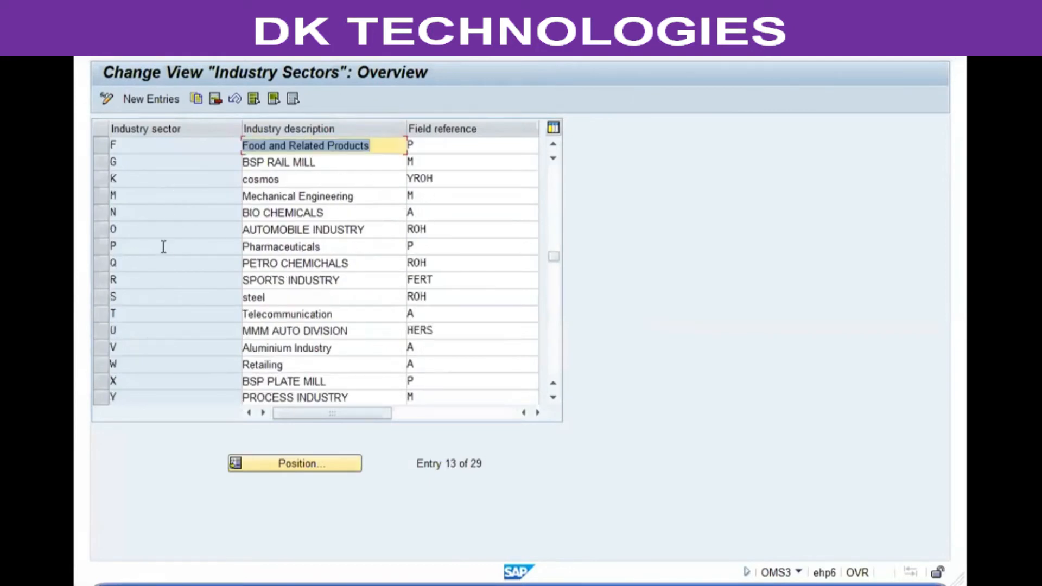
Check the existing industry sector keys and add new sector 4, Boiler Industry, with field reference YVF.
scroll(163, 247, "down", 2)
scroll(164, 247, "up", 6)
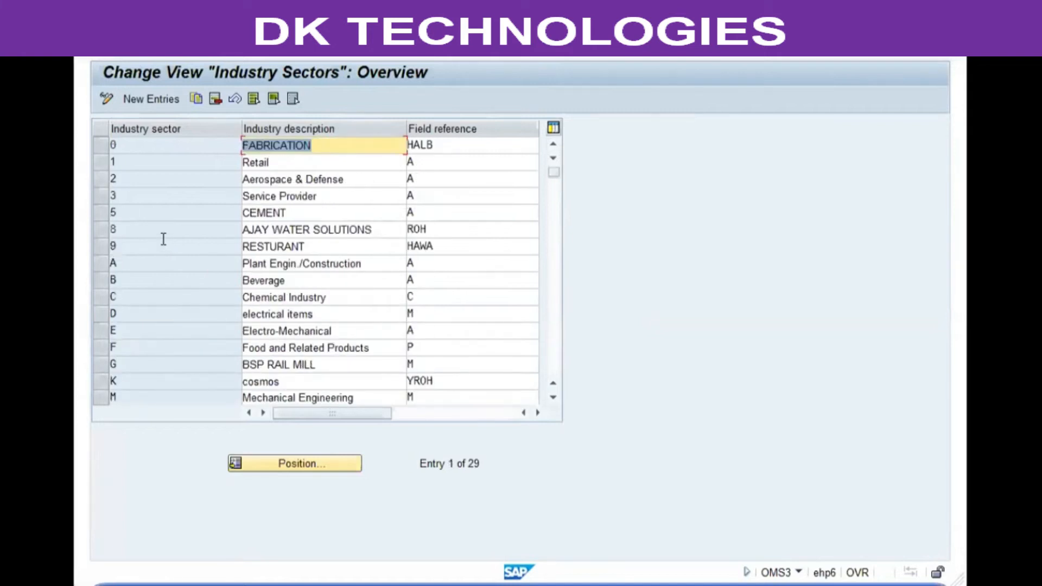
left_click(124, 195)
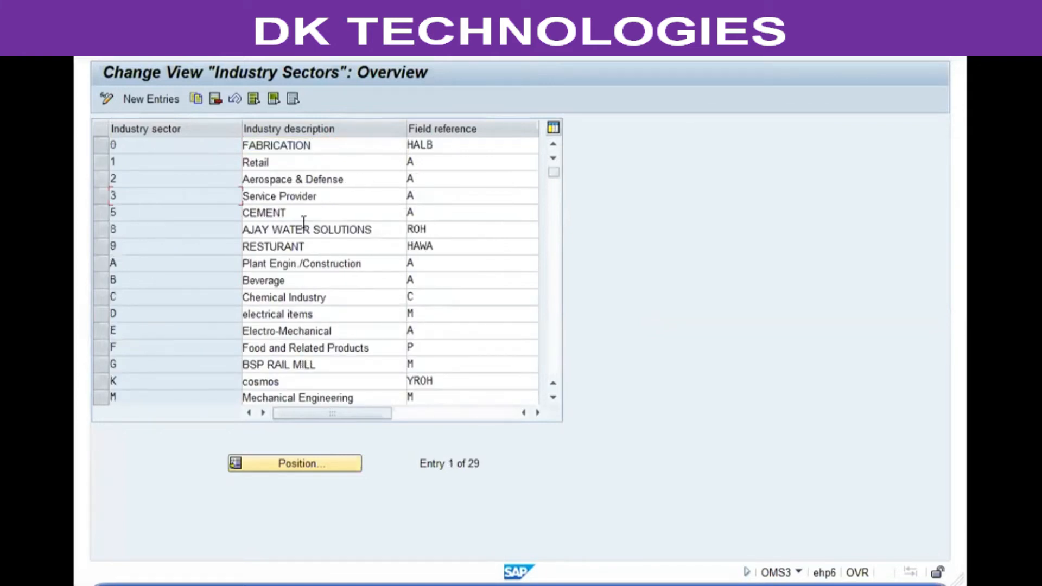
scroll(300, 227, "down", 2)
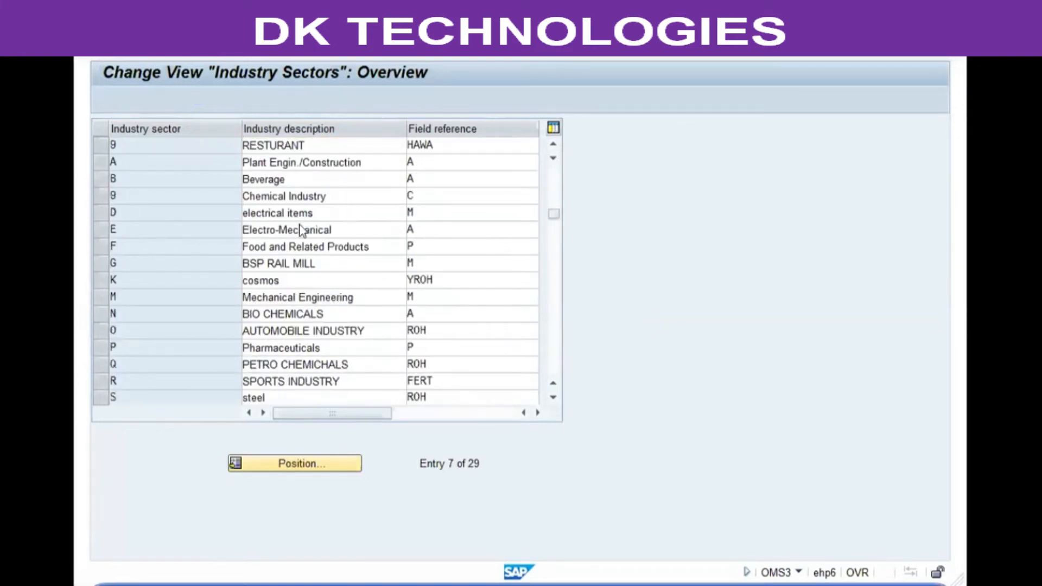
scroll(296, 230, "up", 2)
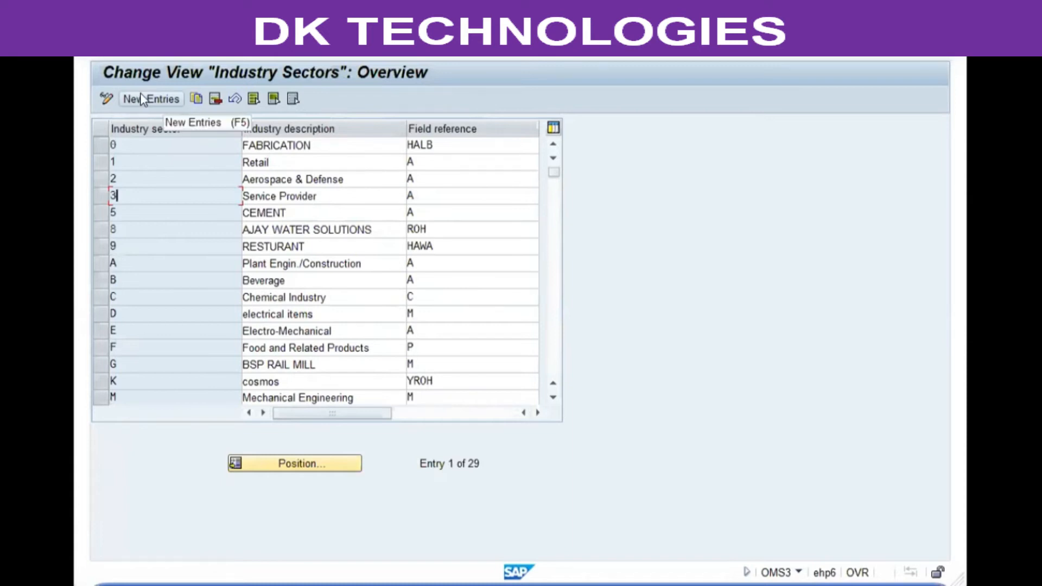
left_click(140, 97)
type("4")
key("Tab")
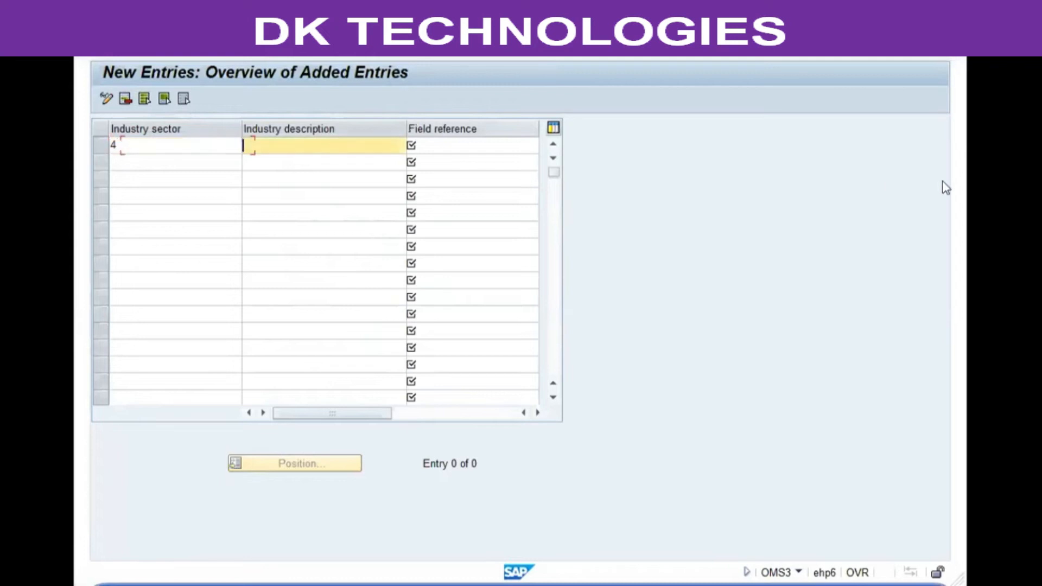
type("Boiler Industry")
key("Tab")
type("yvf")
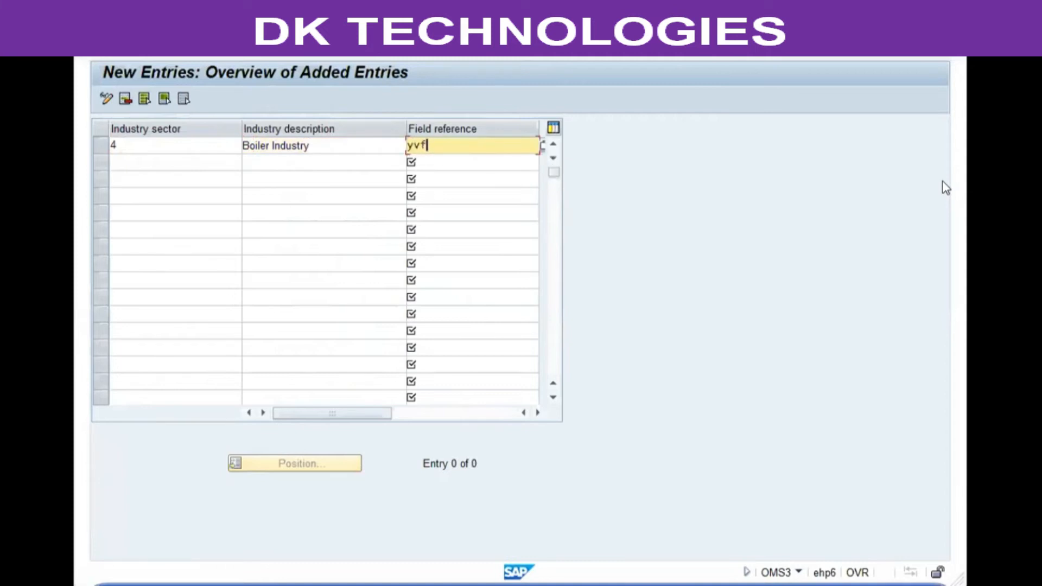
key("Return")
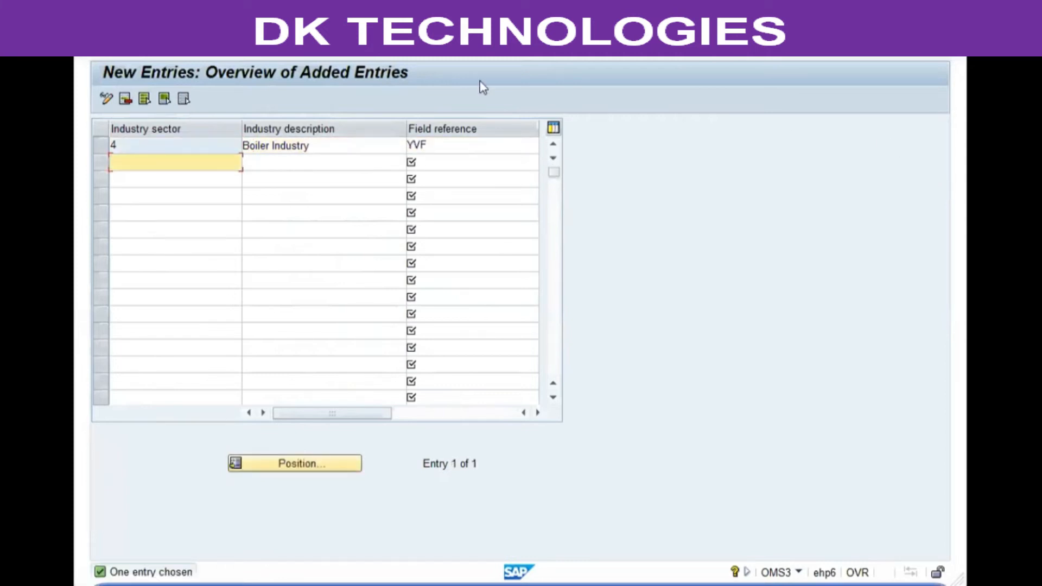
Save the new industry sector under the proposed customizing request and return to the IMG structure.
key("ctrl+s")
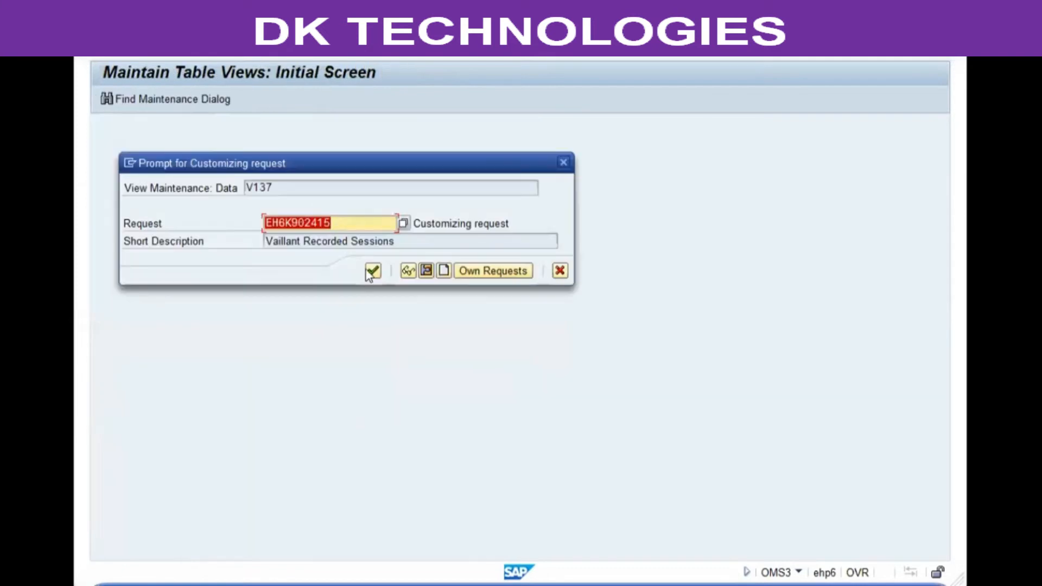
left_click(373, 271)
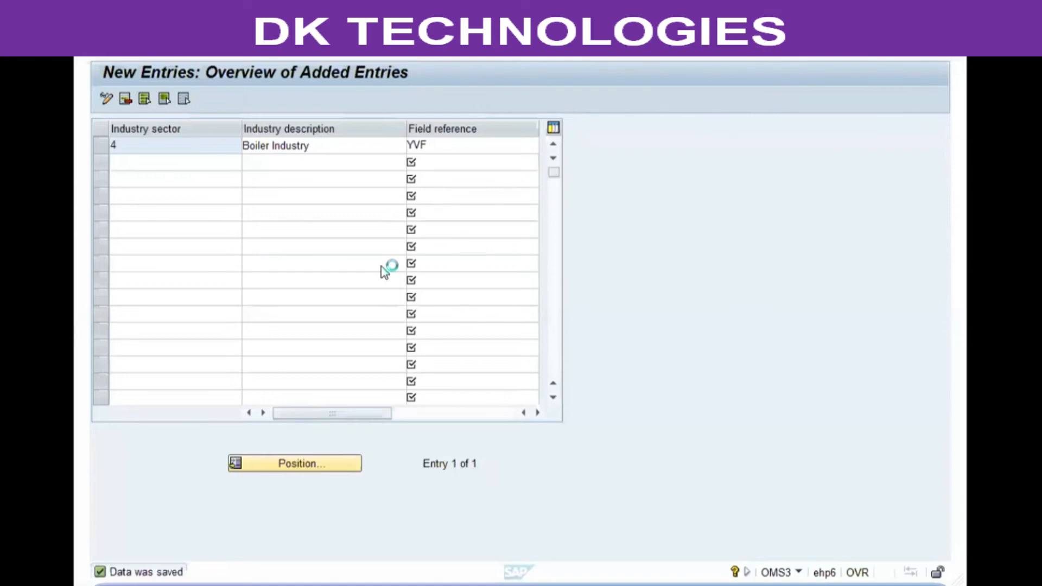
double_click(470, 147)
key("F3")
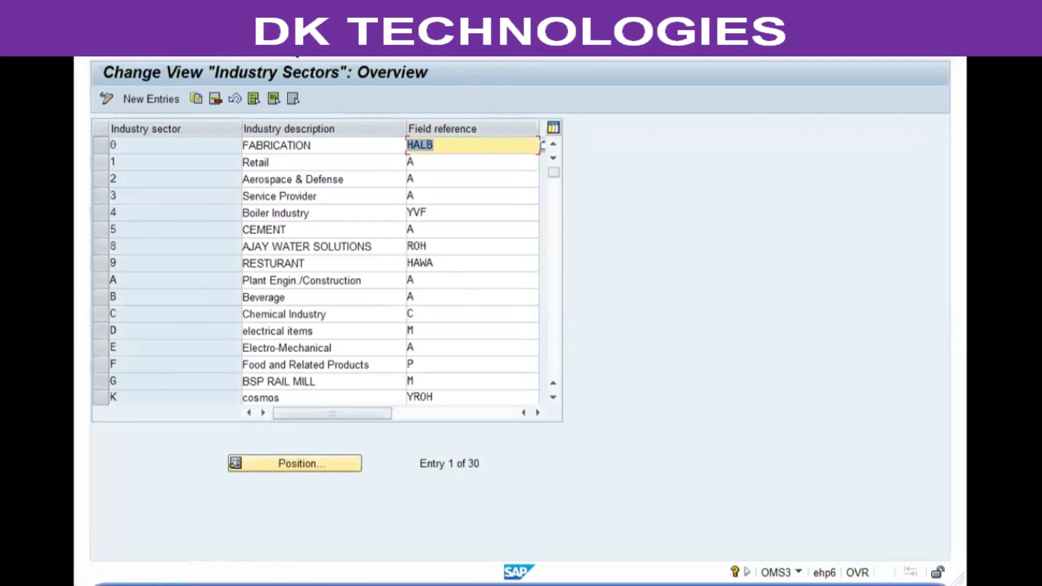
key("F3")
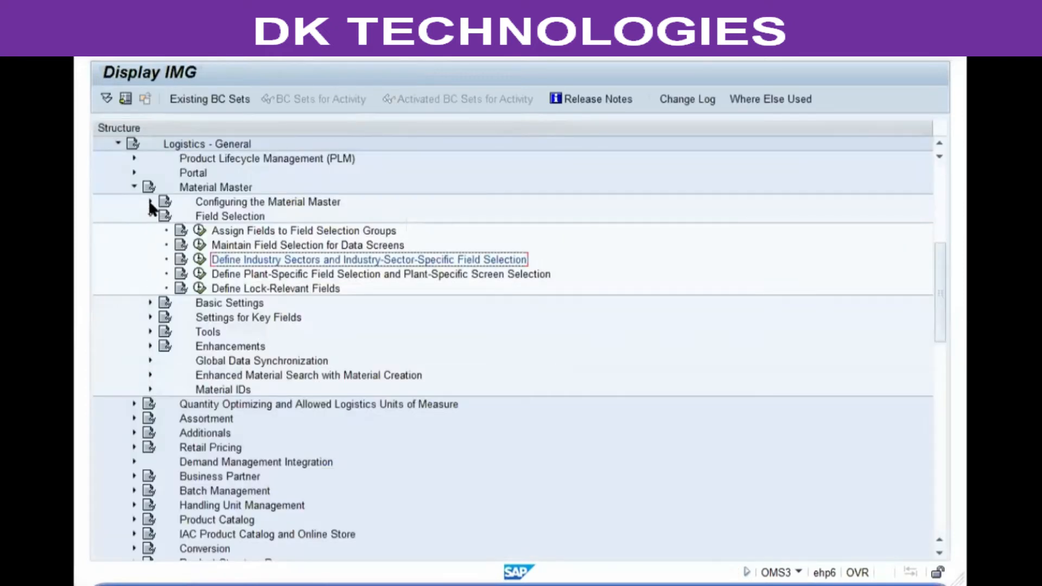
Open the screen sequence assignment activity under Configuring the Material Master and show the industry sector screen references.
left_click(149, 202)
left_click(303, 273)
left_click(201, 275)
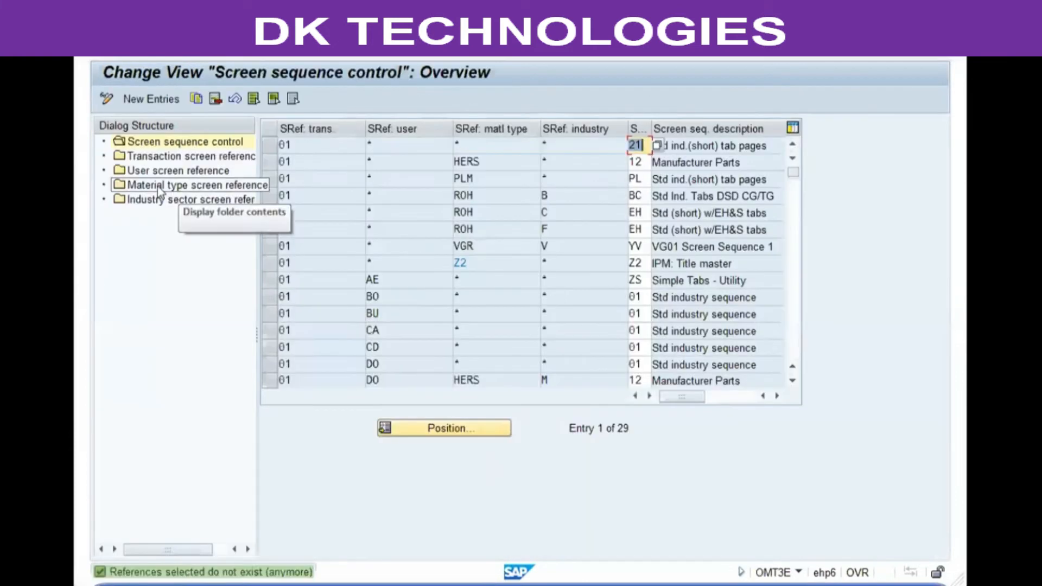
left_click(176, 205)
scroll(531, 307, "down", 2)
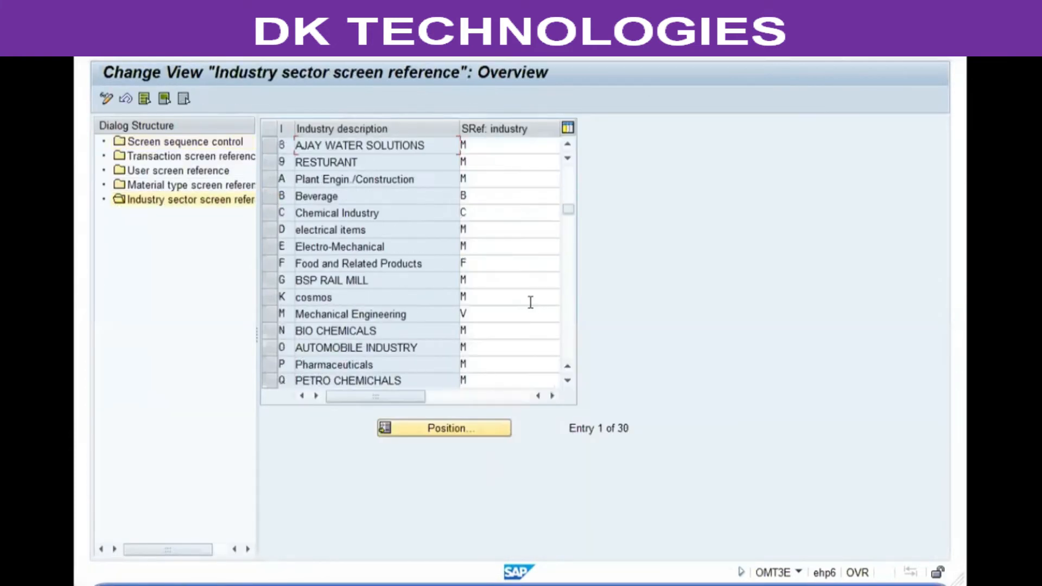
Set the industry screen reference of Mechanical Engineering to M.
left_click(492, 309)
type("M")
left_click_drag(412, 309, 356, 296)
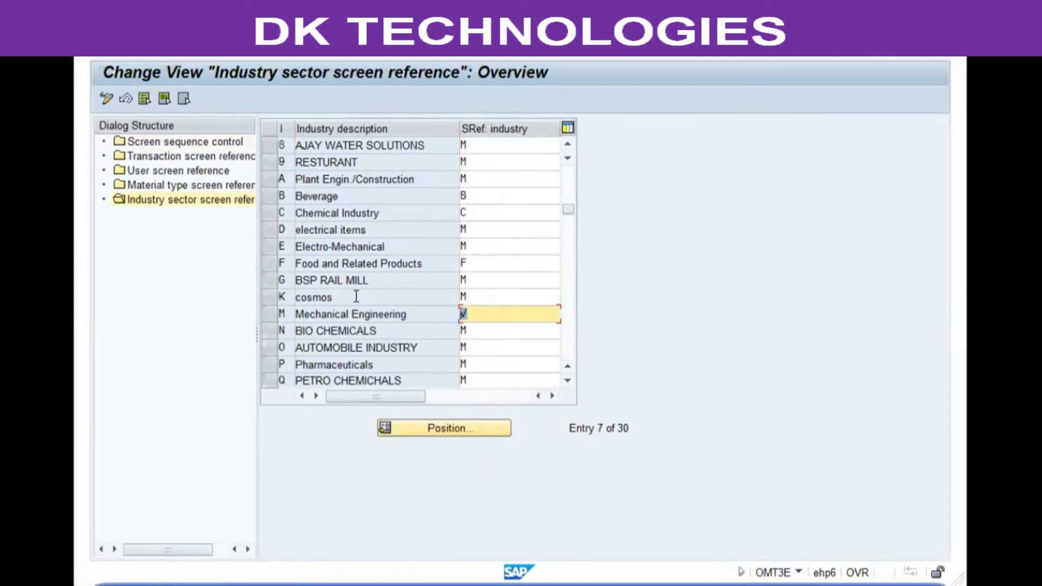
type("m")
Set the industry screen reference of Boiler Industry to V and save the screen reference changes.
scroll(480, 312, "up", 2)
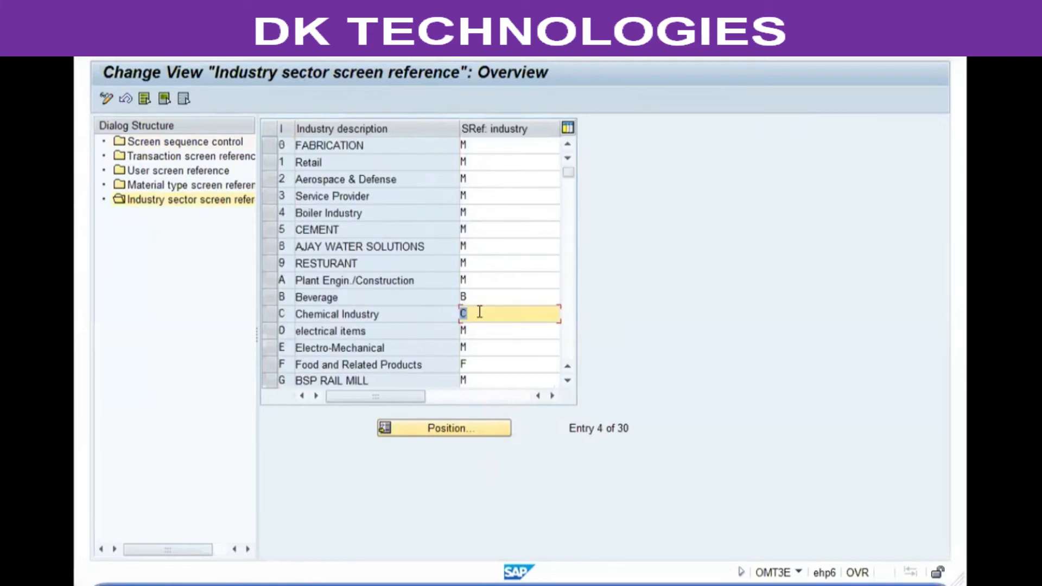
left_click(509, 209)
type("v")
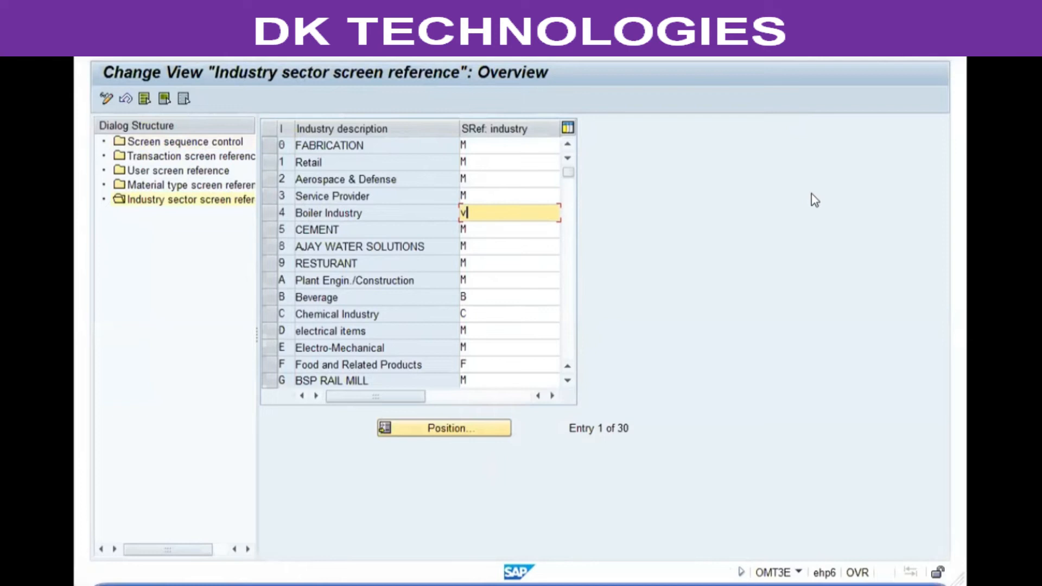
key("Return")
key("ctrl+s")
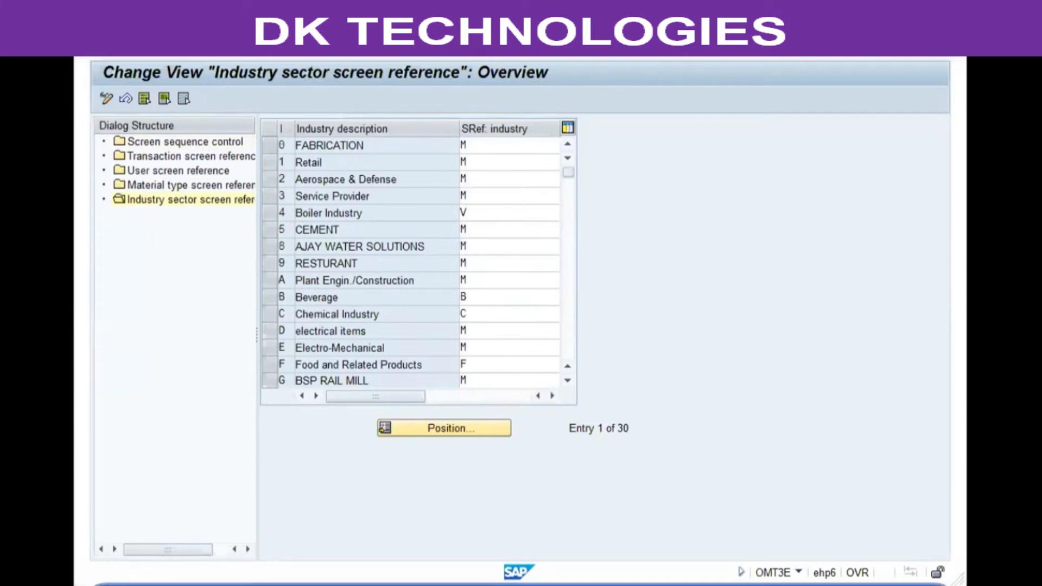
Check the screen sequence control entry for material type reference VGR and industry reference V, and leave customizing.
left_click(184, 141)
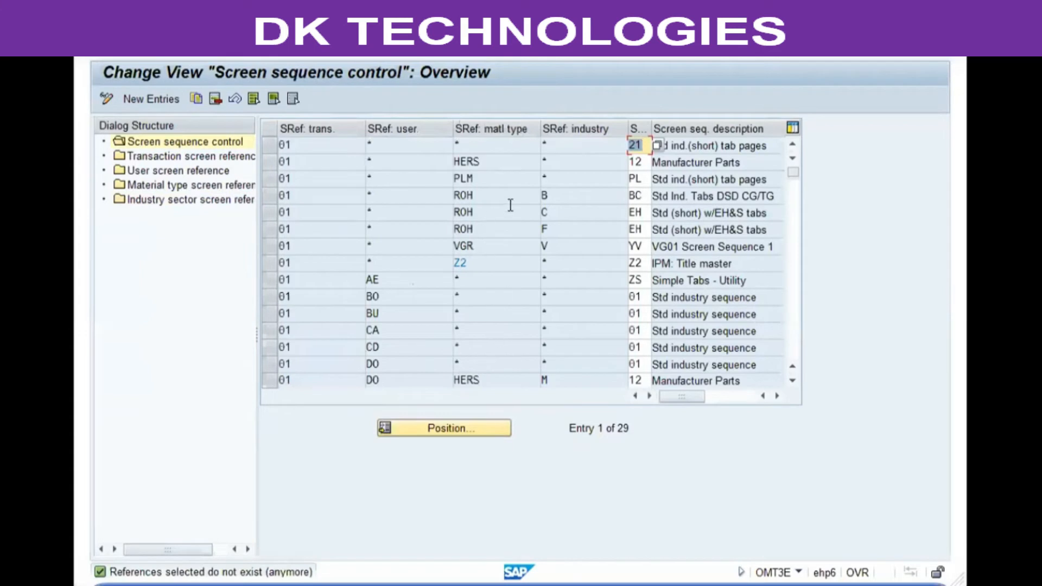
left_click(578, 242)
left_click(688, 243)
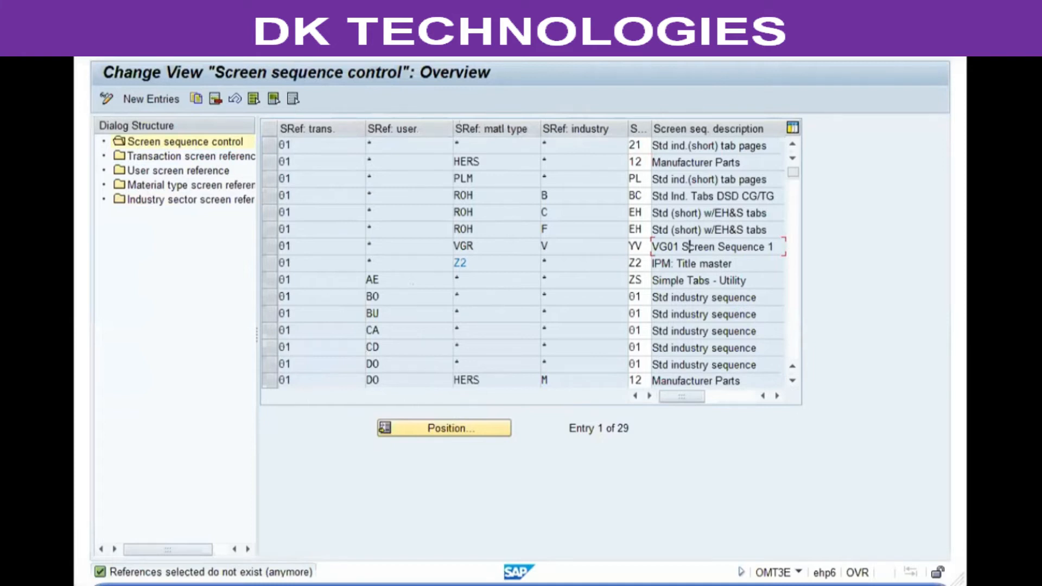
key("F3")
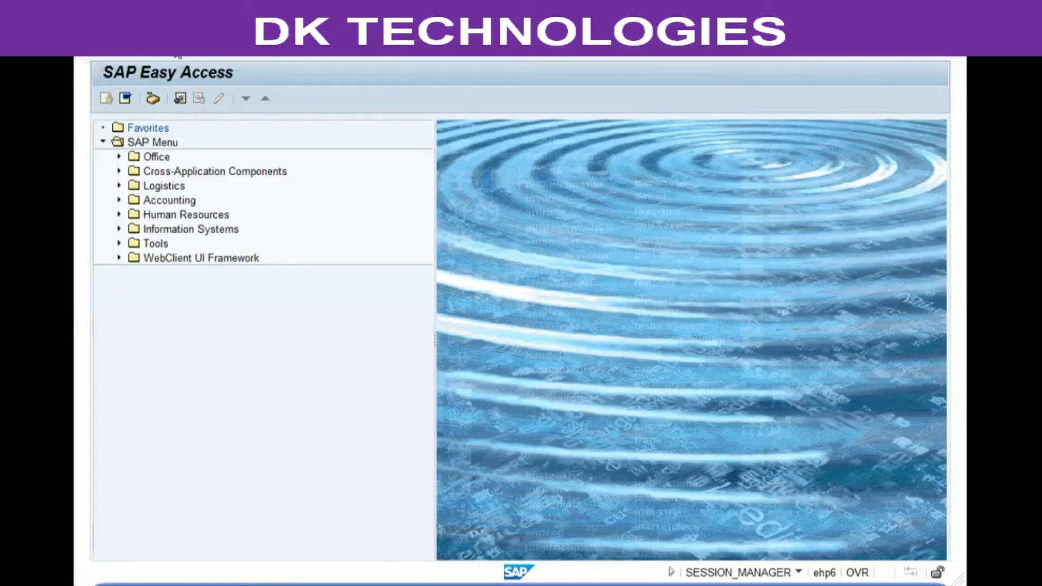
Open material creation with MM01 and choose industry sector 4 Boiler Industry and material type ROH Raw Material.
key("Return")
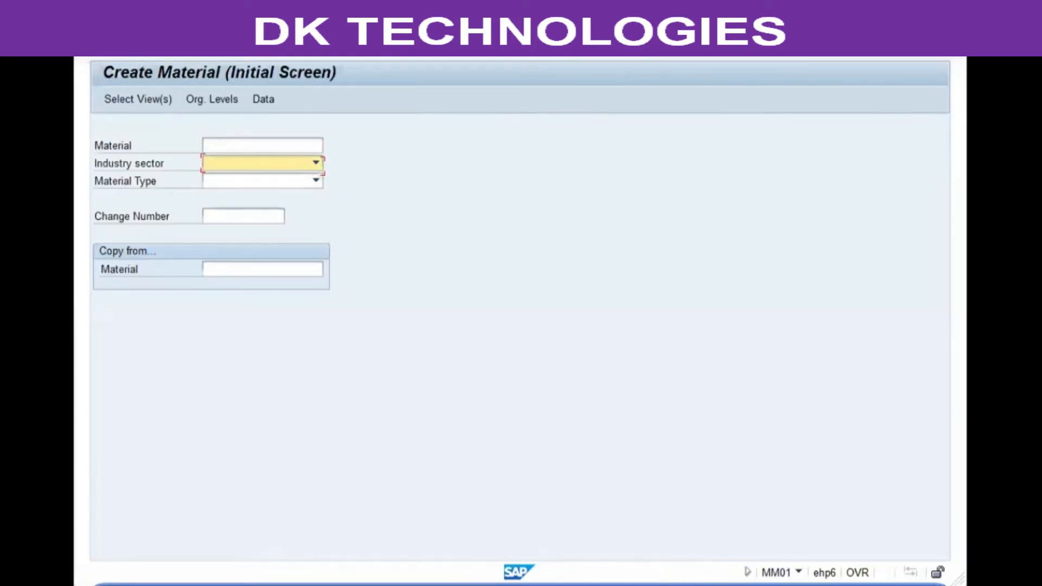
type("4 Boiler Industry")
key("Tab")
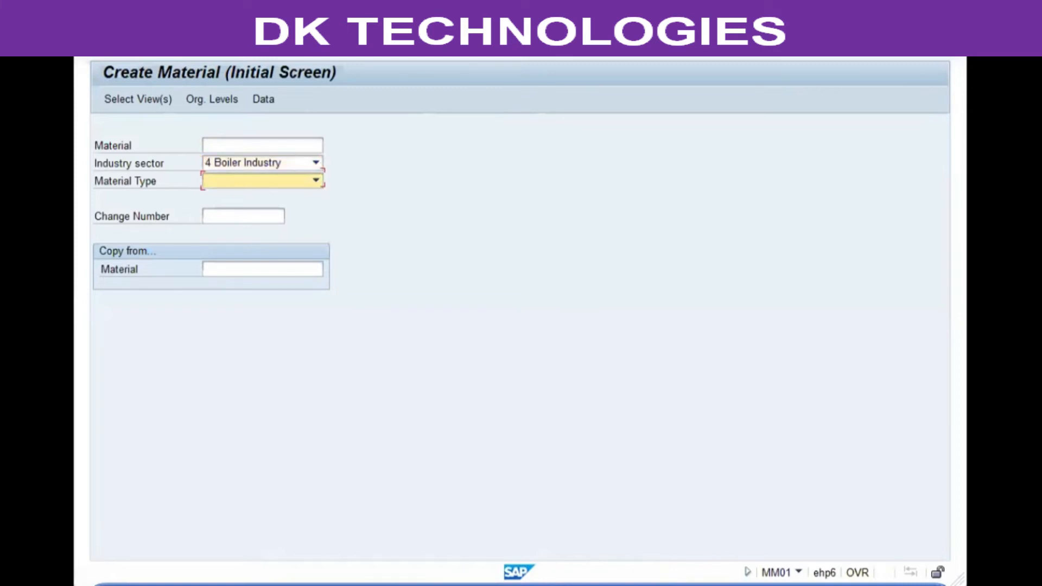
type("RO12 R012")
key("Return")
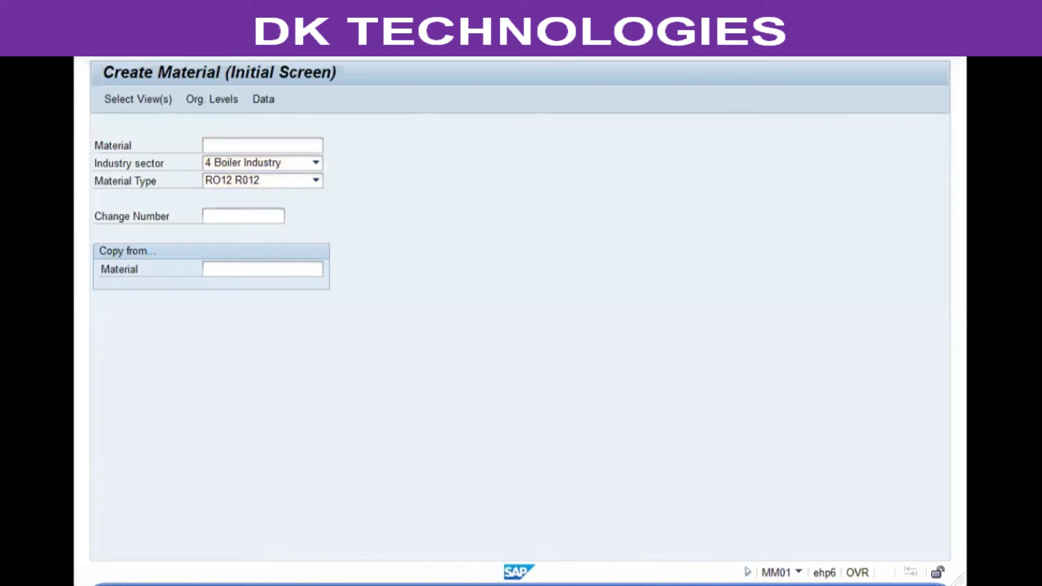
left_click(315, 181)
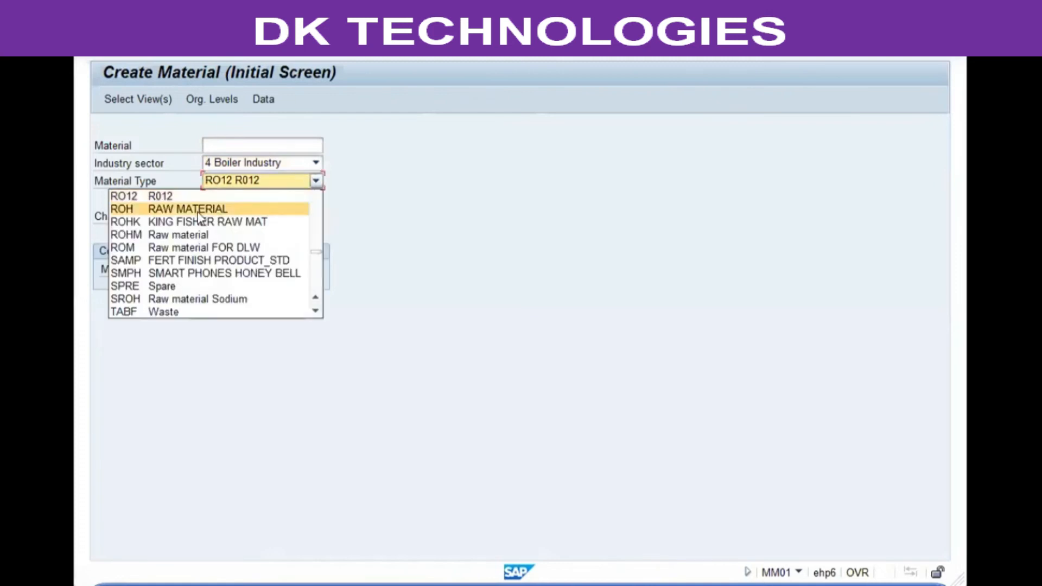
left_click(187, 210)
Enter material 942 as the copy source and save the views Basic Data 1 through Accounting 1 as the default selection.
left_click(268, 270)
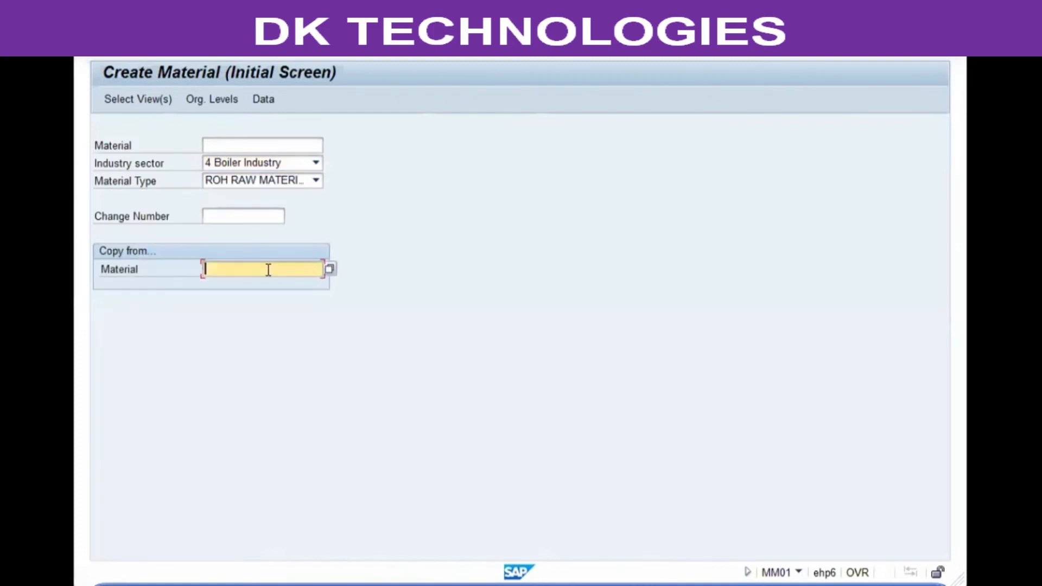
type("942")
key("Return")
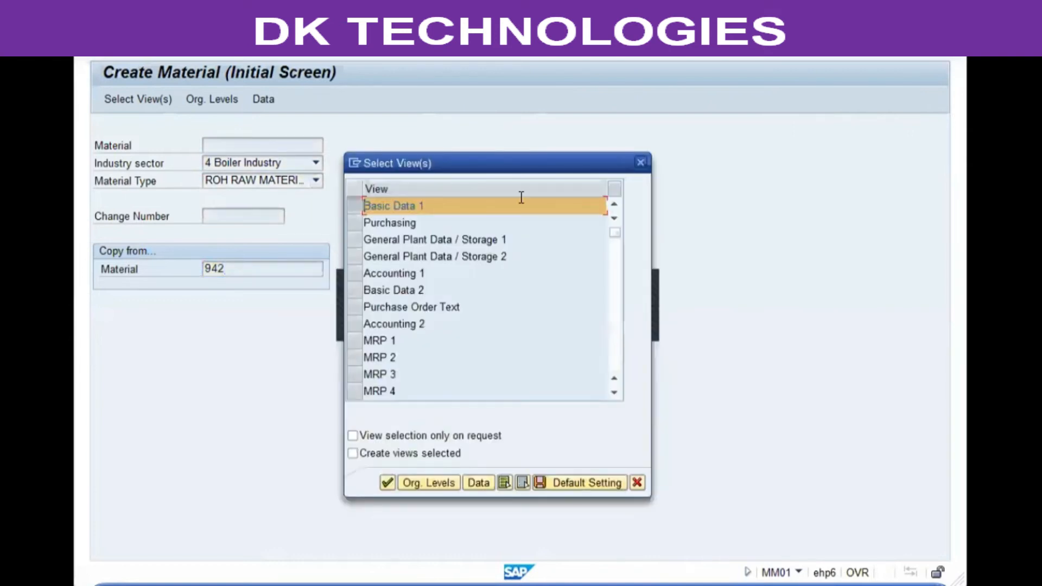
left_click_drag(399, 193, 399, 239)
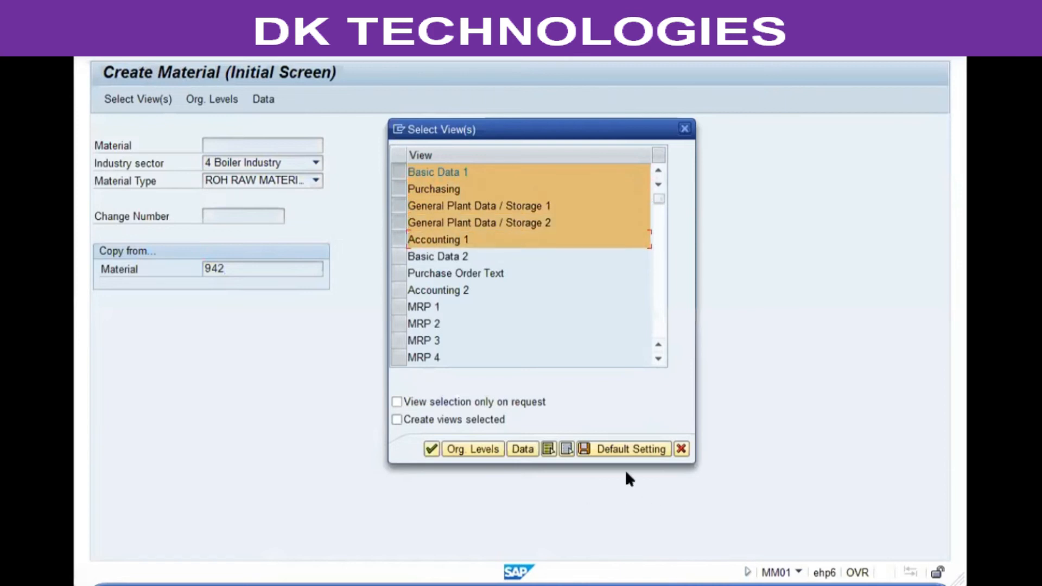
left_click(611, 449)
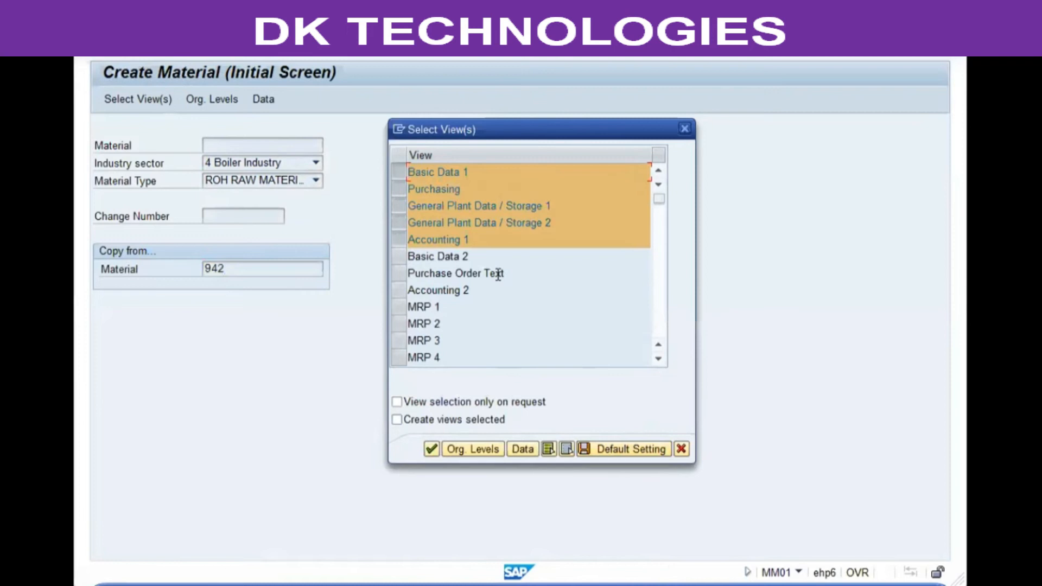
key("Return")
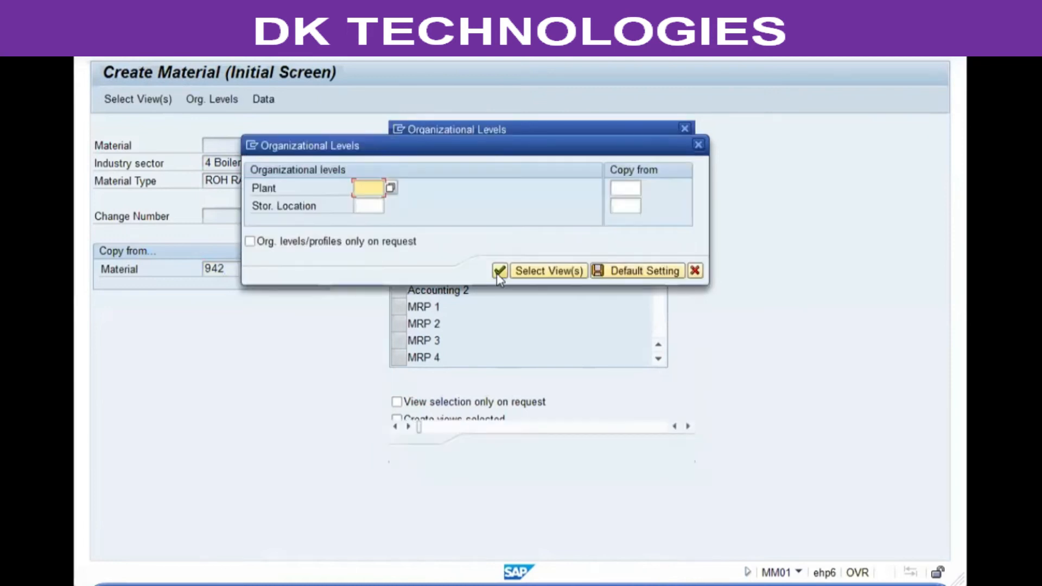
Set the organizational levels to plant VGP1 and storage location S101 and open the material data.
type("vgp1")
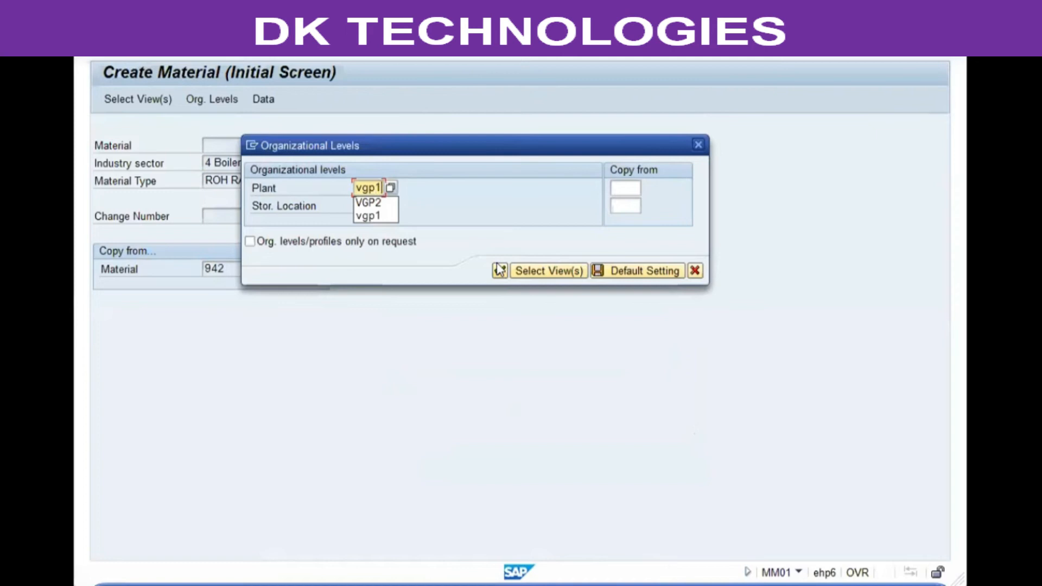
key("Tab")
type("s101")
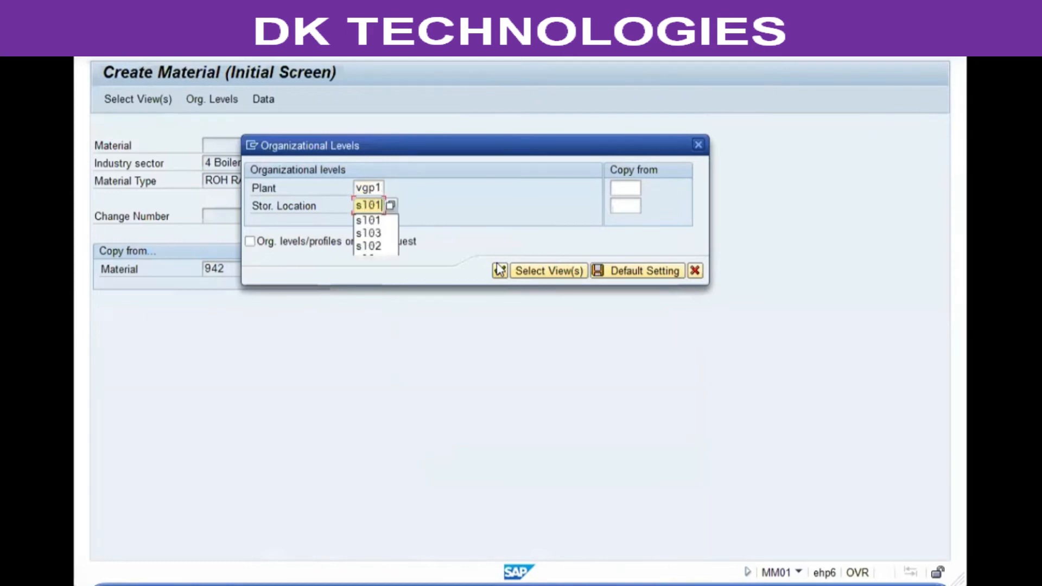
key("Return")
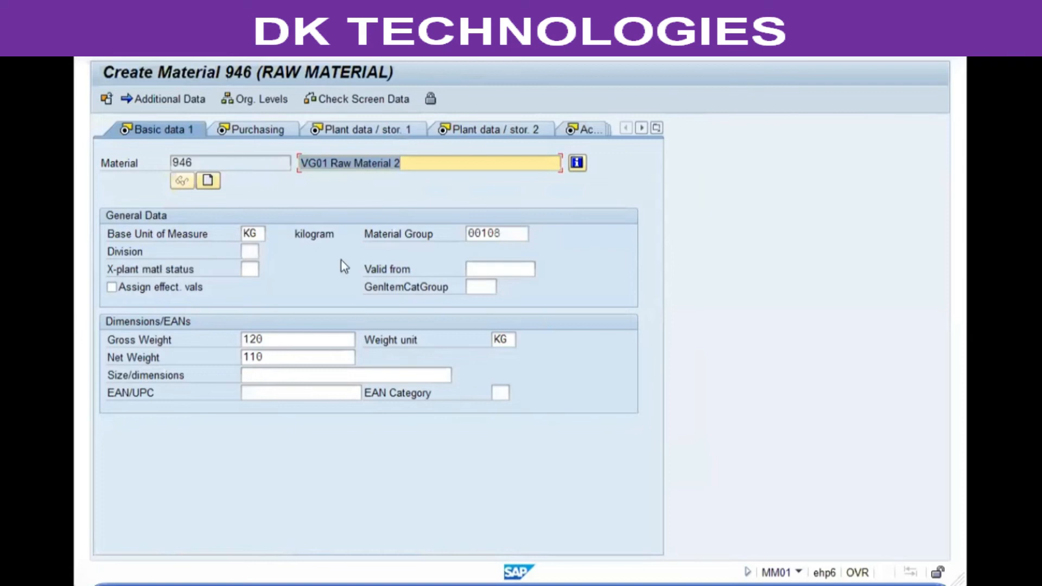
Accept the copied basic data and set the purchasing group to 001 in the purchasing view.
left_click(386, 234)
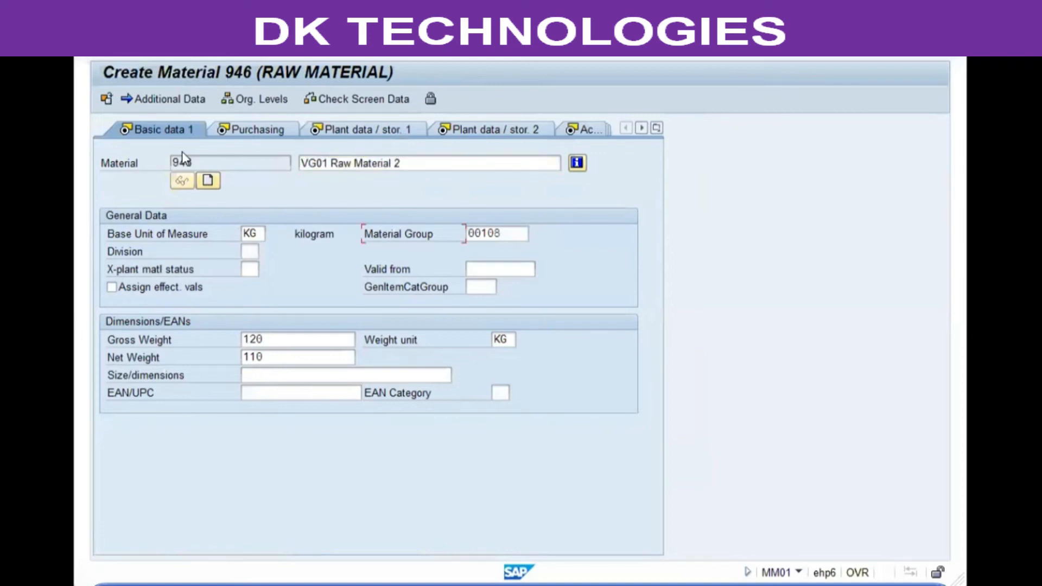
key("Return")
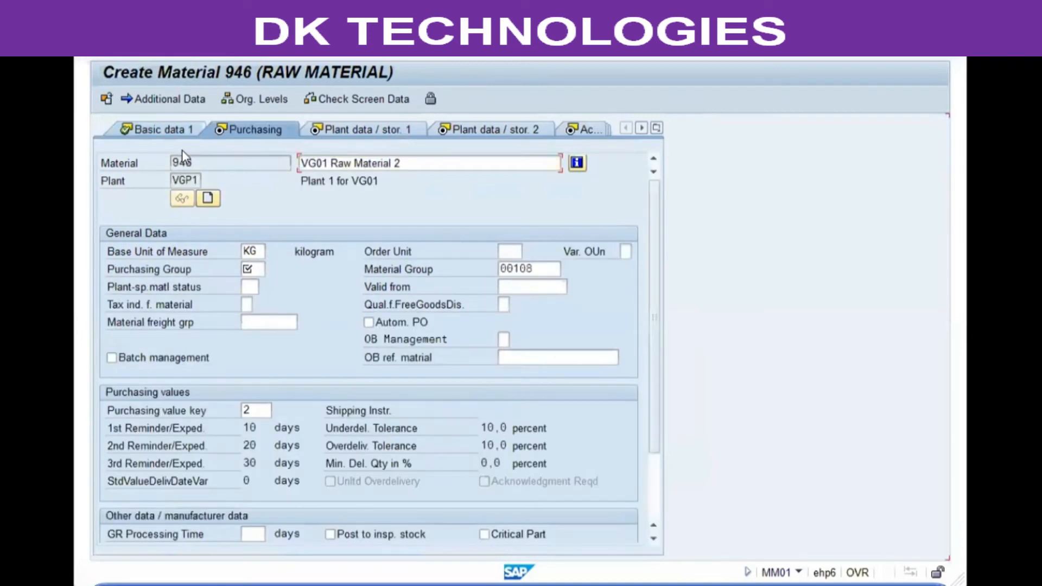
type("001")
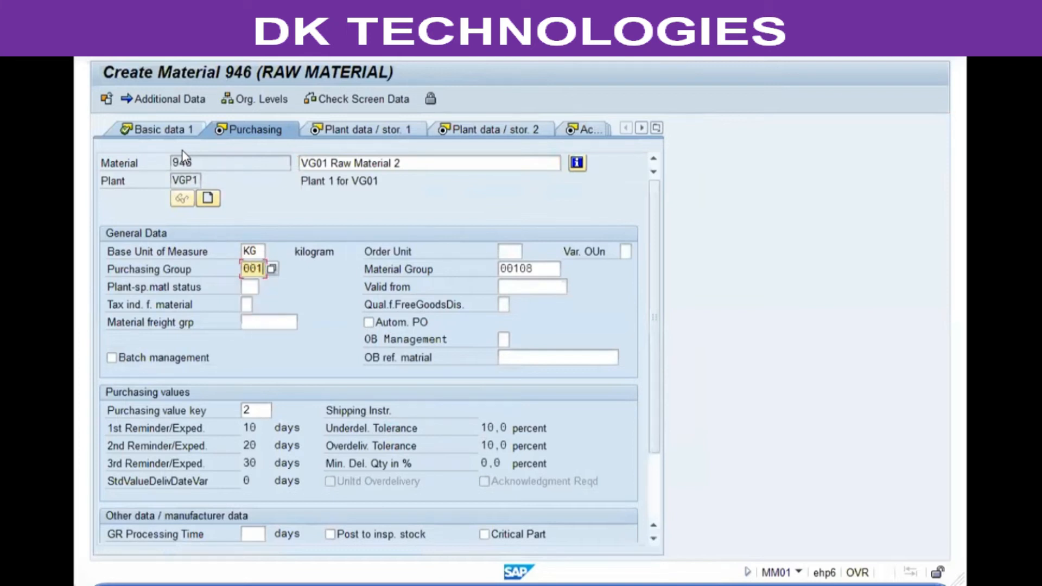
Accept the purchasing data despite the purchasing value key check and proceed through both plant data / storage views to Accounting 1.
key("Return")
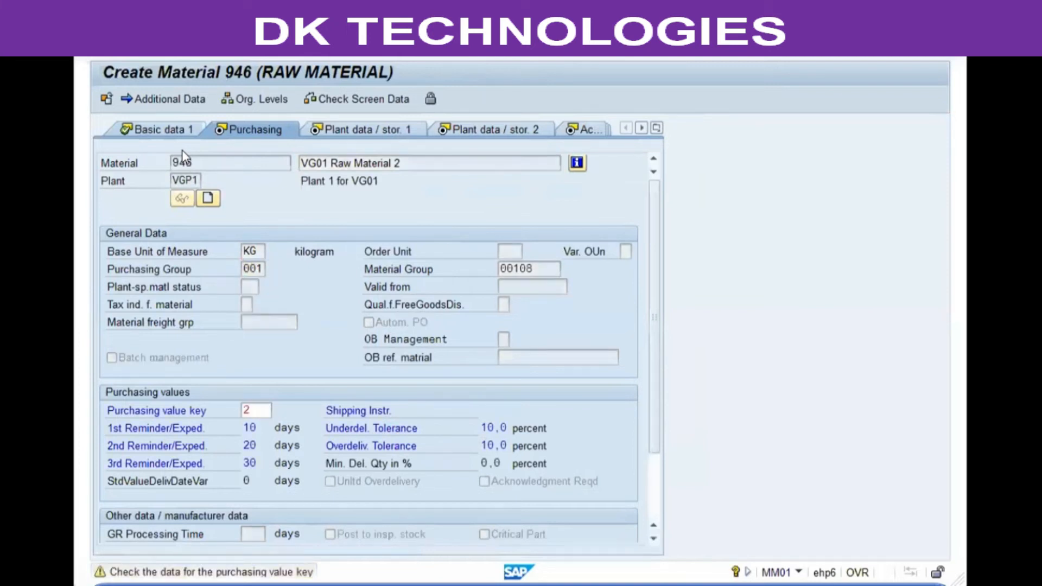
key("Return")
key("Return")
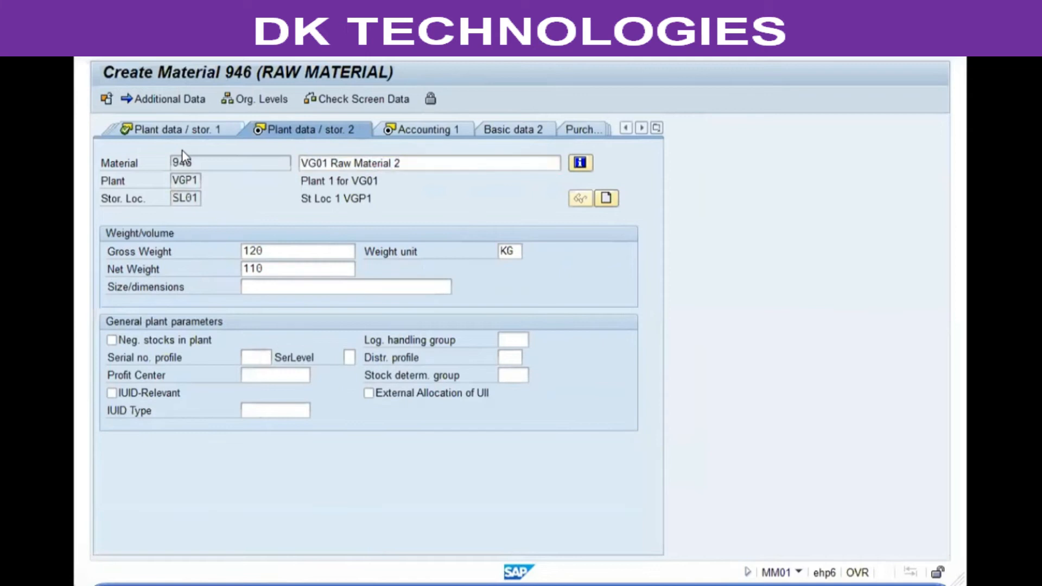
key("Return")
Set valuation class 3001, price control S and standard price 225 in the accounting view, and save the material.
type("3001")
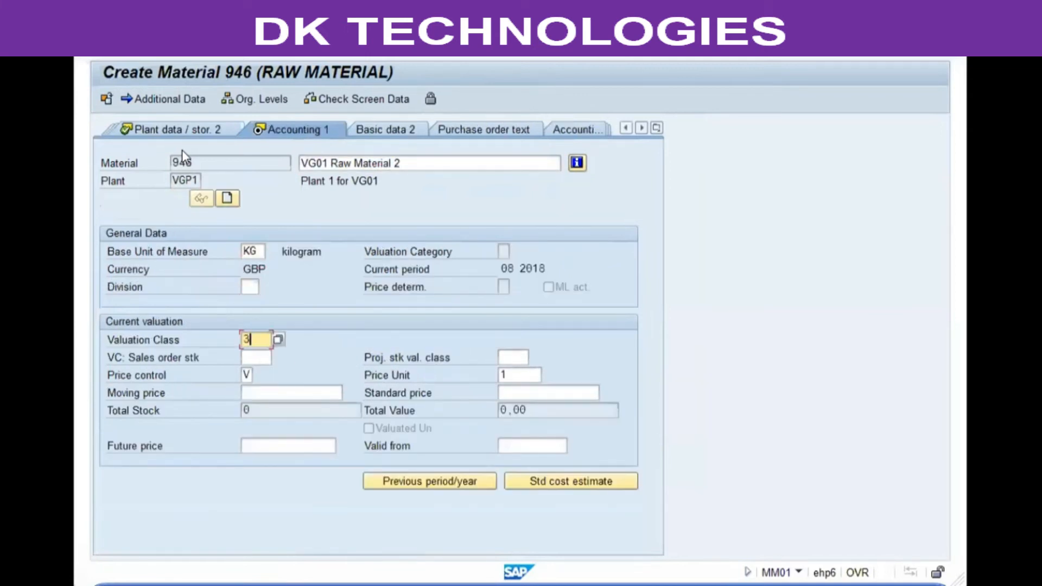
key("Tab")
key("Tab")
key("Tab")
type("s")
key("Tab")
key("Tab")
key("Tab")
type("225")
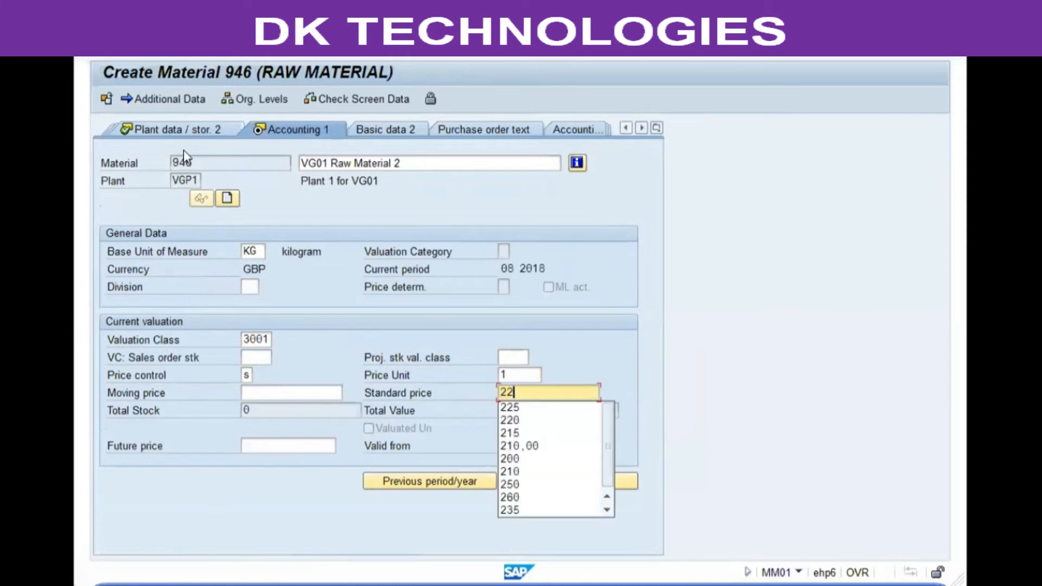
key("Return")
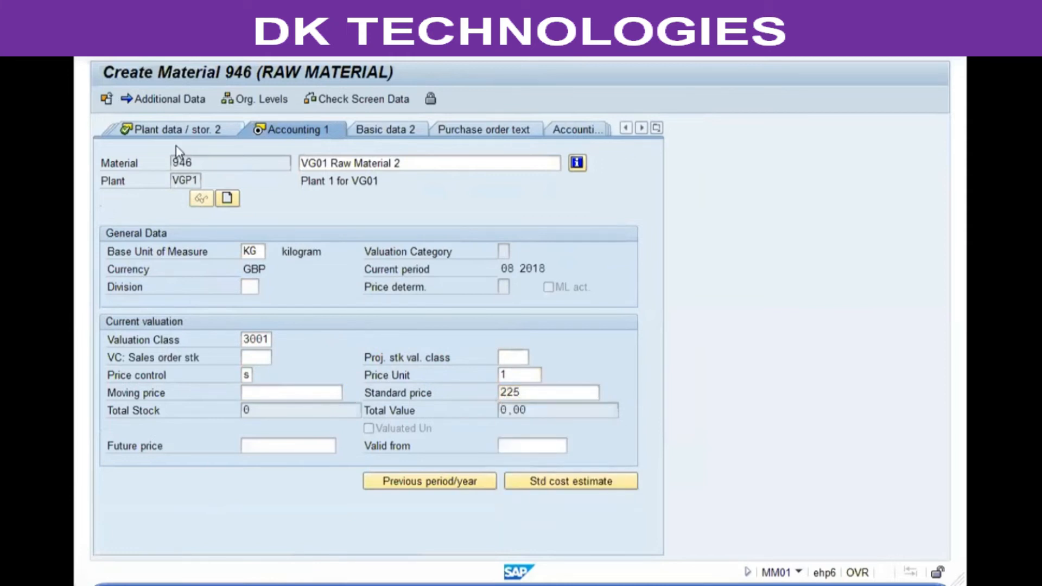
key("Return")
left_click(327, 330)
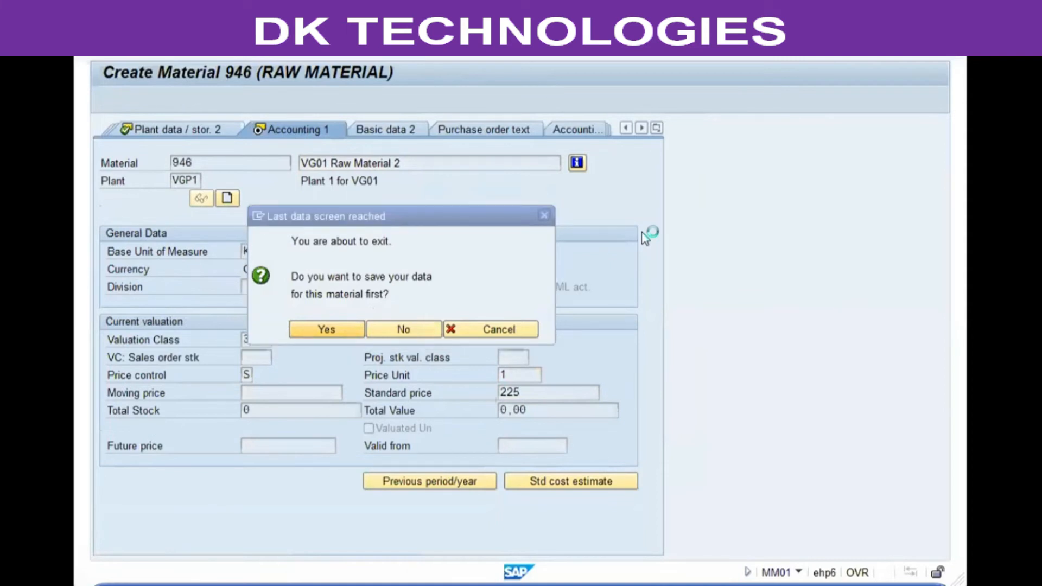
Switch to the Word notes and review the four field states, the field list with its statuses, and the field grouping codes.
key("alt+Tab")
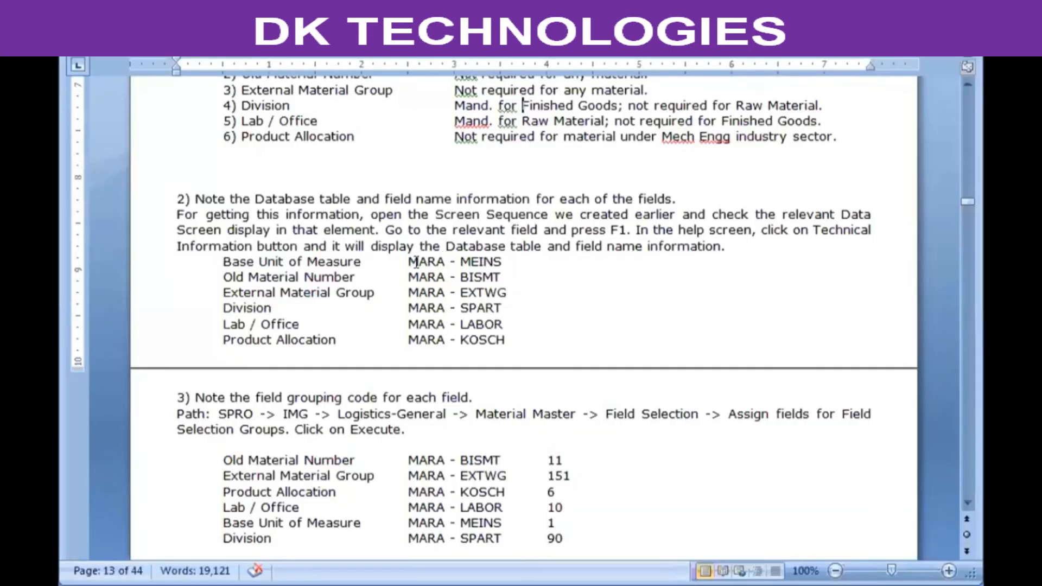
left_click_drag(320, 200, 459, 199)
scroll(459, 200, "down", 3)
left_click_drag(270, 304, 406, 304)
scroll(489, 293, "down", 6)
left_click_drag(280, 323, 392, 325)
scroll(416, 212, "up", 9)
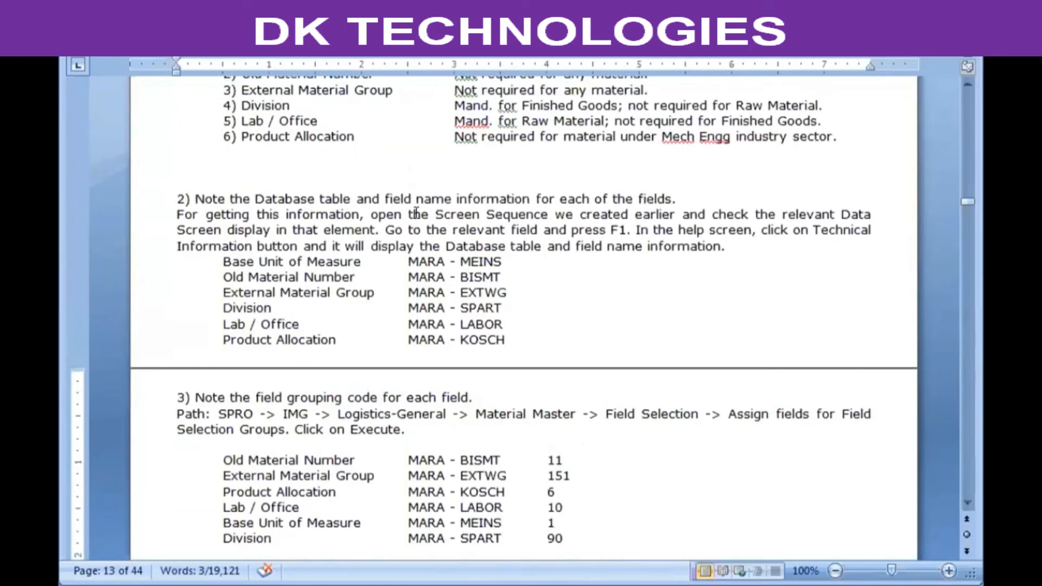
scroll(416, 212, "up", 9)
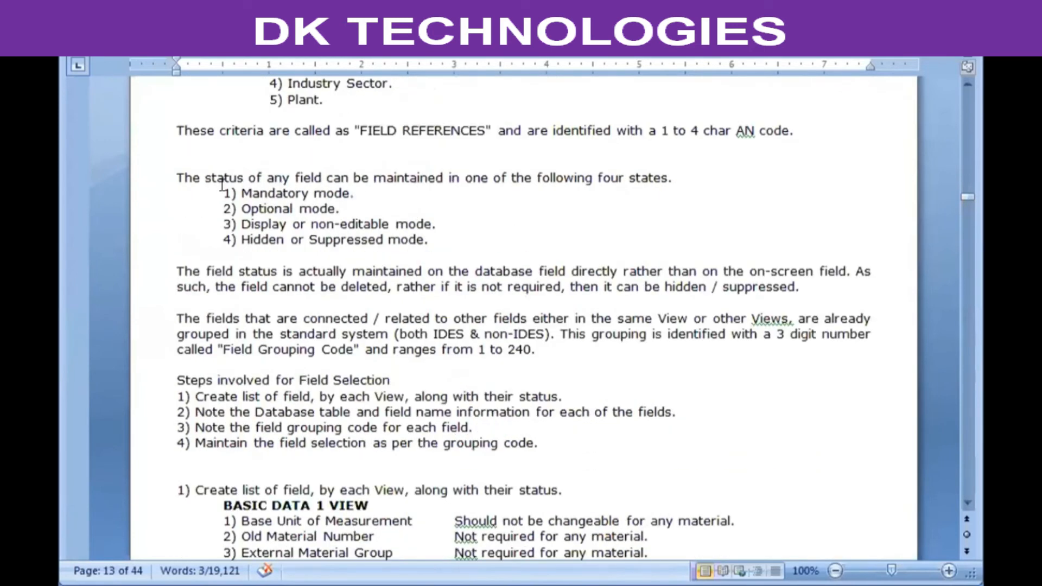
left_click_drag(222, 186, 427, 240)
scroll(600, 247, "down", 9)
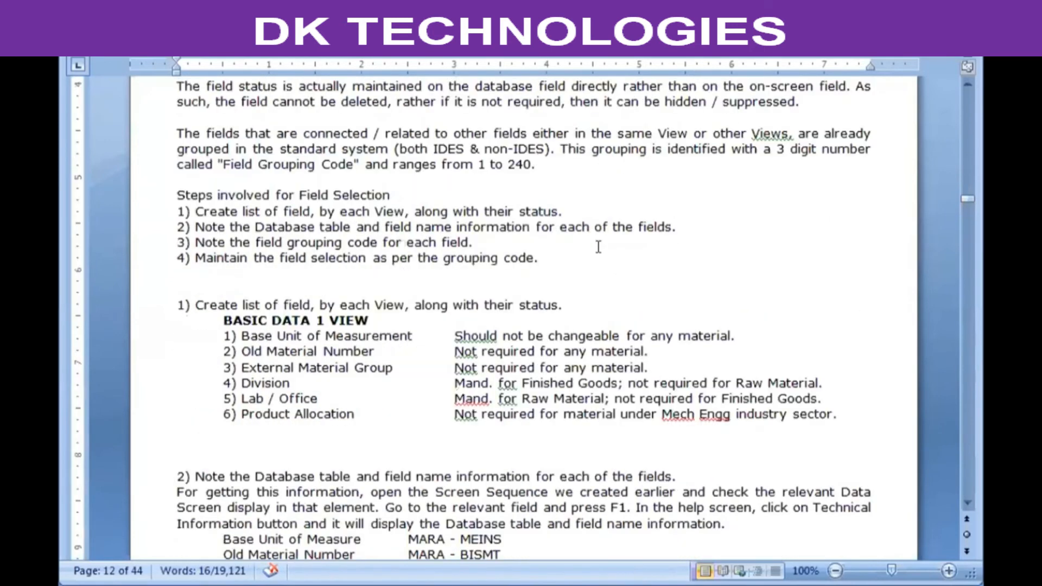
scroll(599, 250, "down", 2)
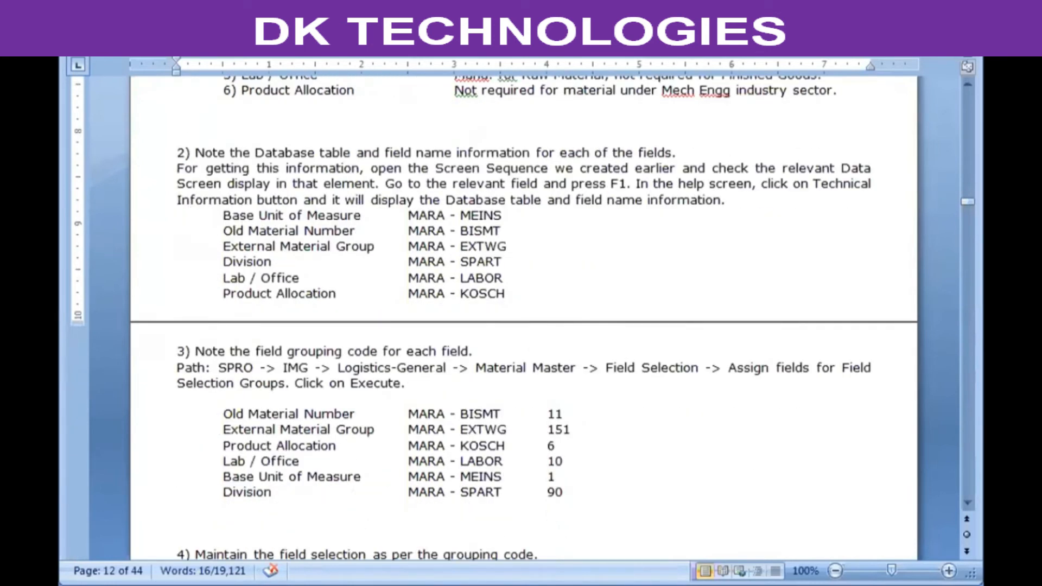
Find the "Plant-specific field selection and screen selection" section in the notes and highlight its heading.
scroll(305, 223, "down", 8)
scroll(304, 220, "down", 3)
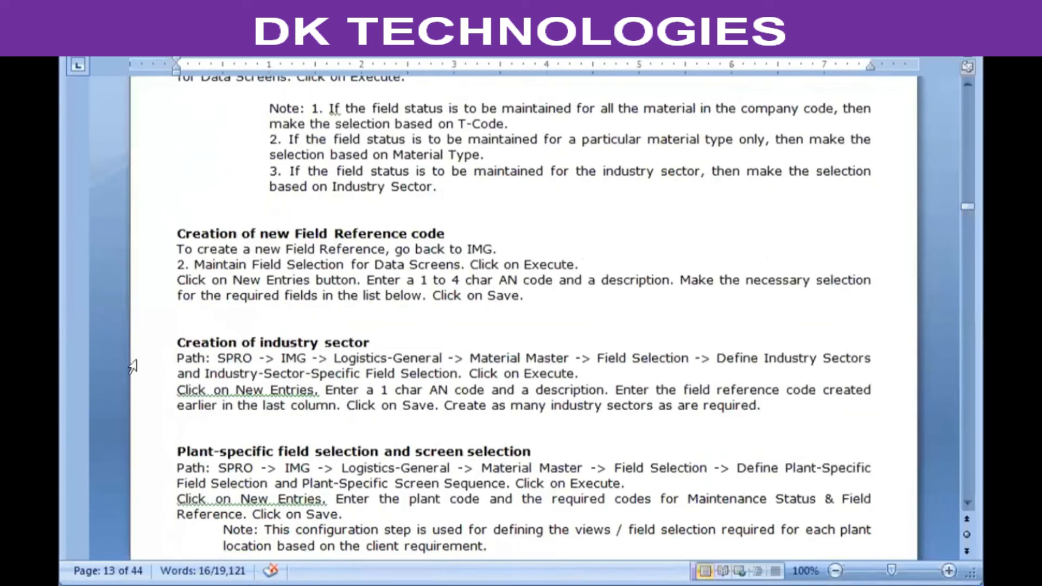
left_click(194, 446)
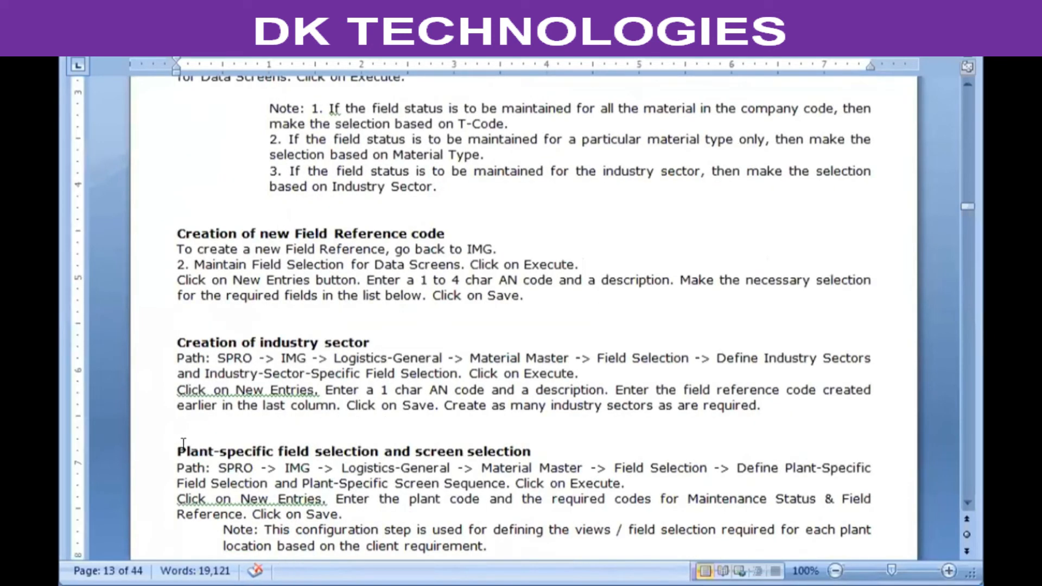
left_click_drag(177, 452, 550, 444)
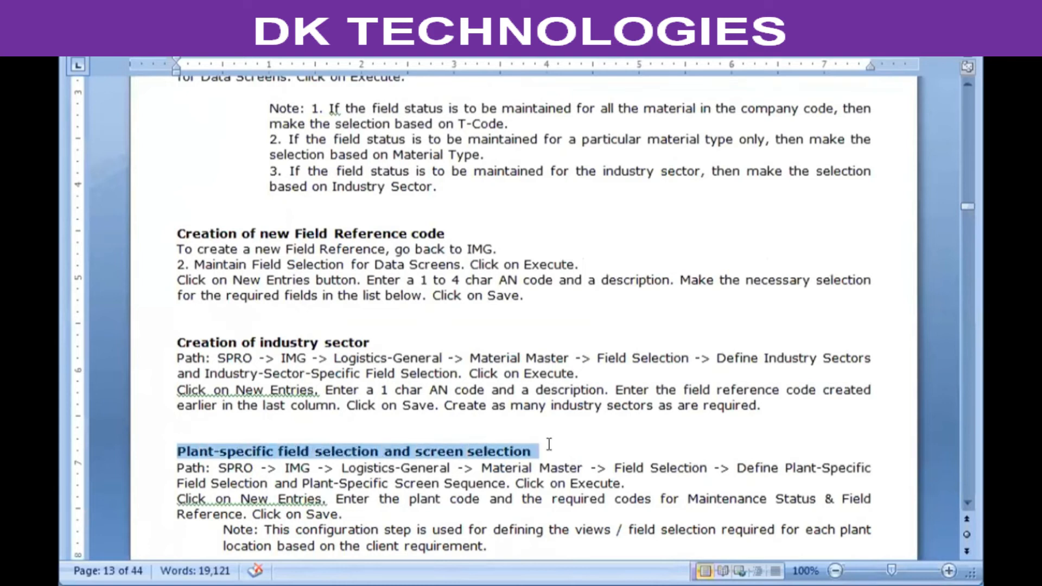
left_click(639, 445)
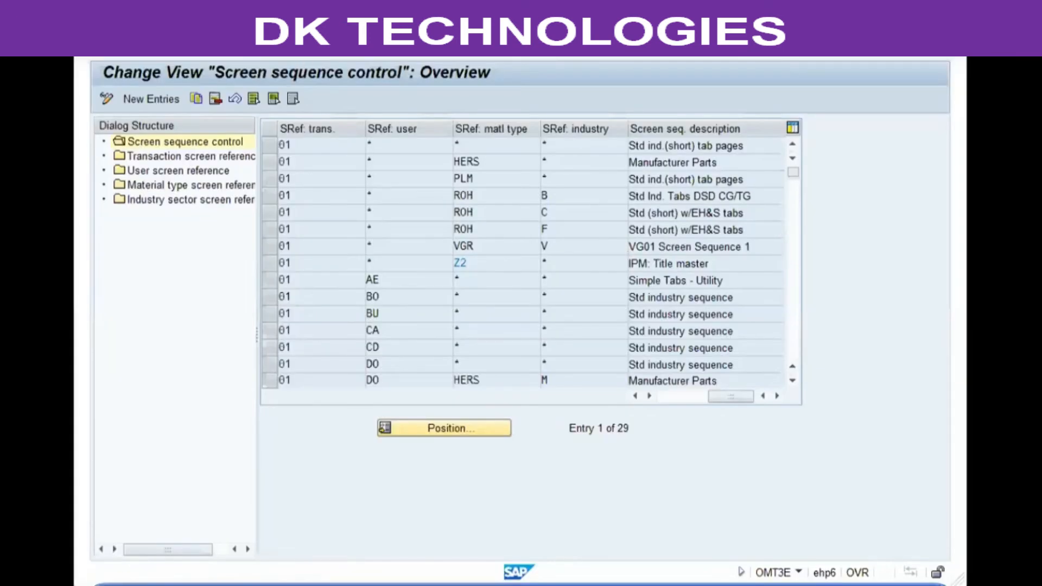
Return to the SAP IMG, collapse Configuring the Material Master, and execute Define Plant-Specific Field Selection and Plant-Specific Screen Selection.
key("F3")
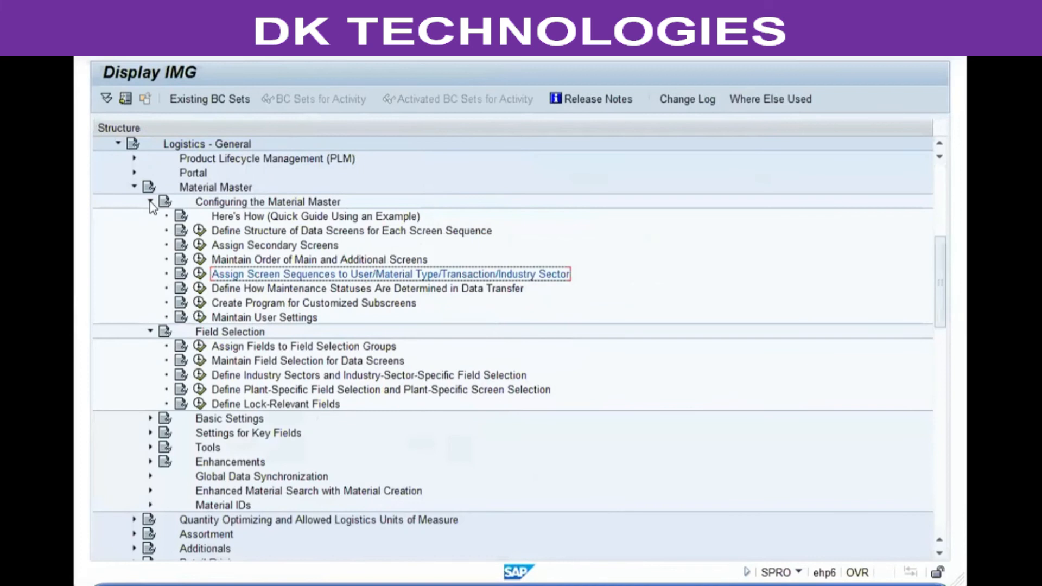
left_click(150, 202)
left_click(322, 264)
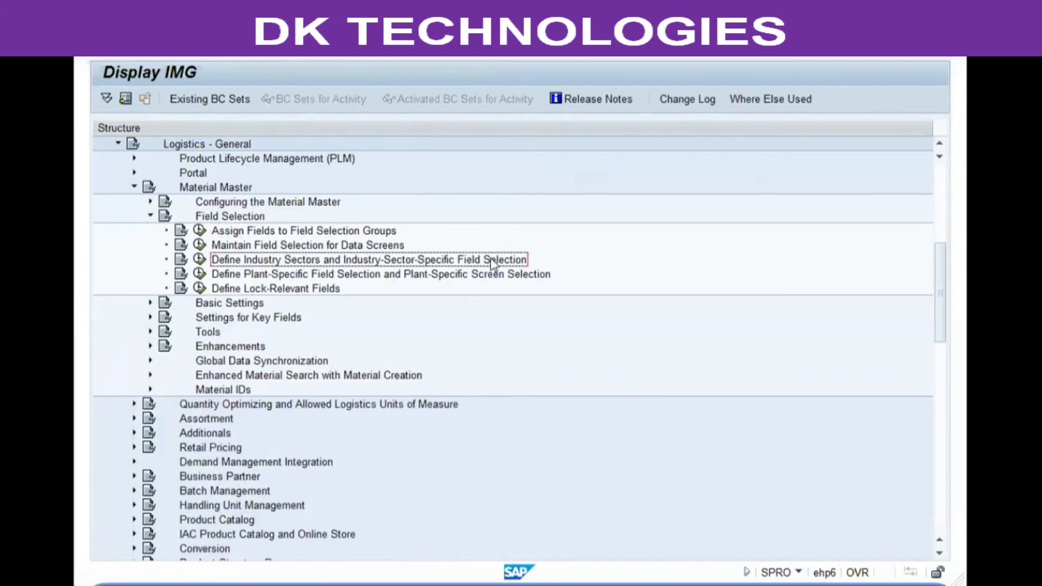
left_click(491, 274)
left_click(676, 106)
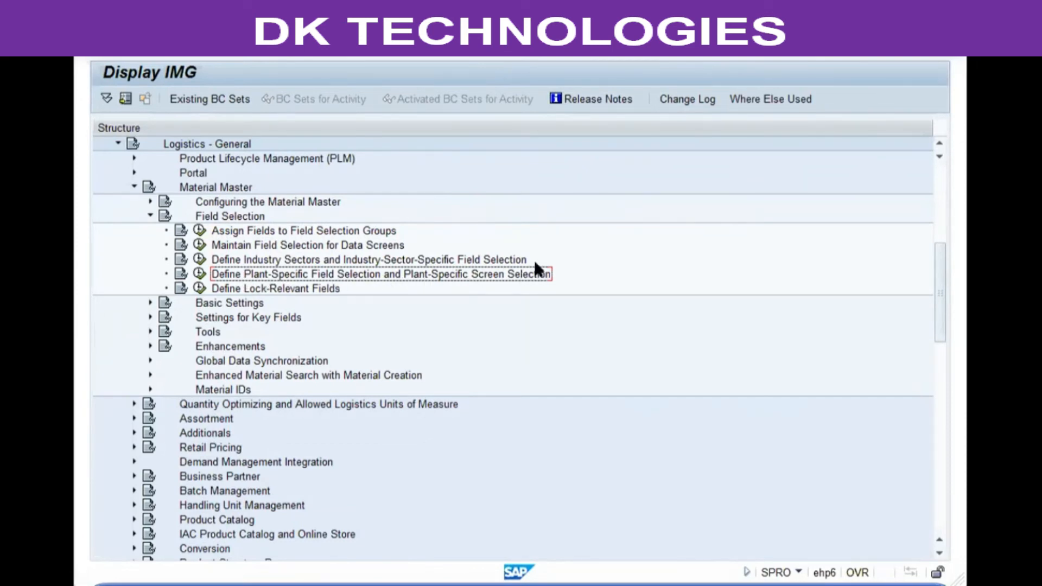
left_click(199, 274)
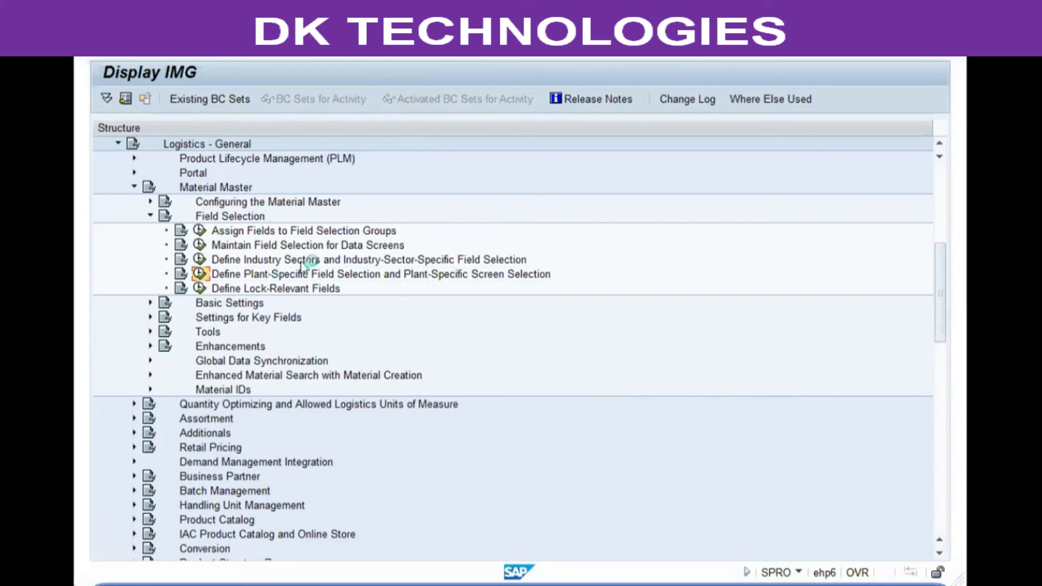
Add a new entry for plant vgp2 with the maintenance status KDEVALBPQSZXCFG copied from plant 0005.
left_click_drag(473, 178, 295, 185)
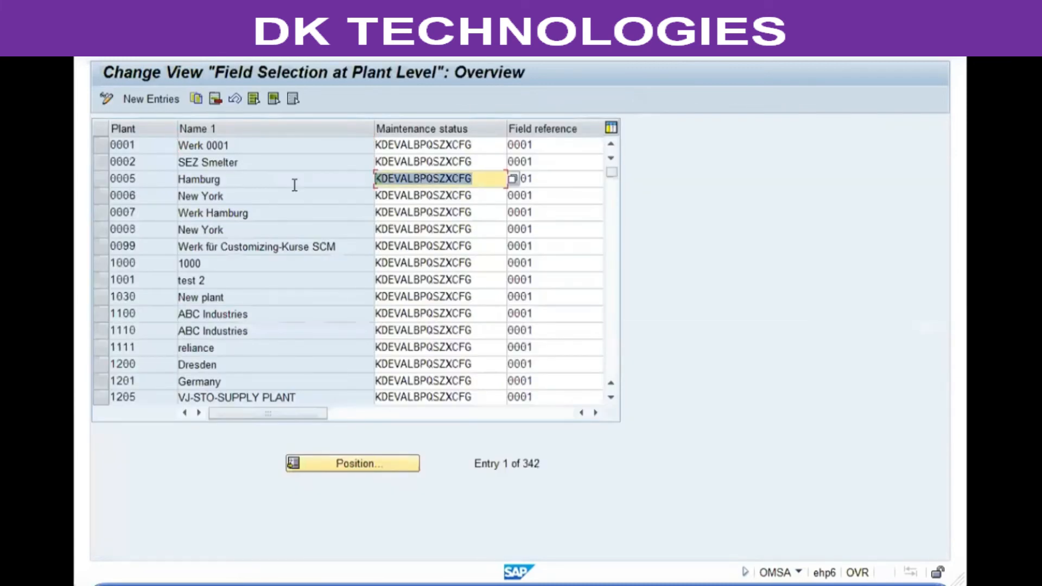
key("ctrl+c")
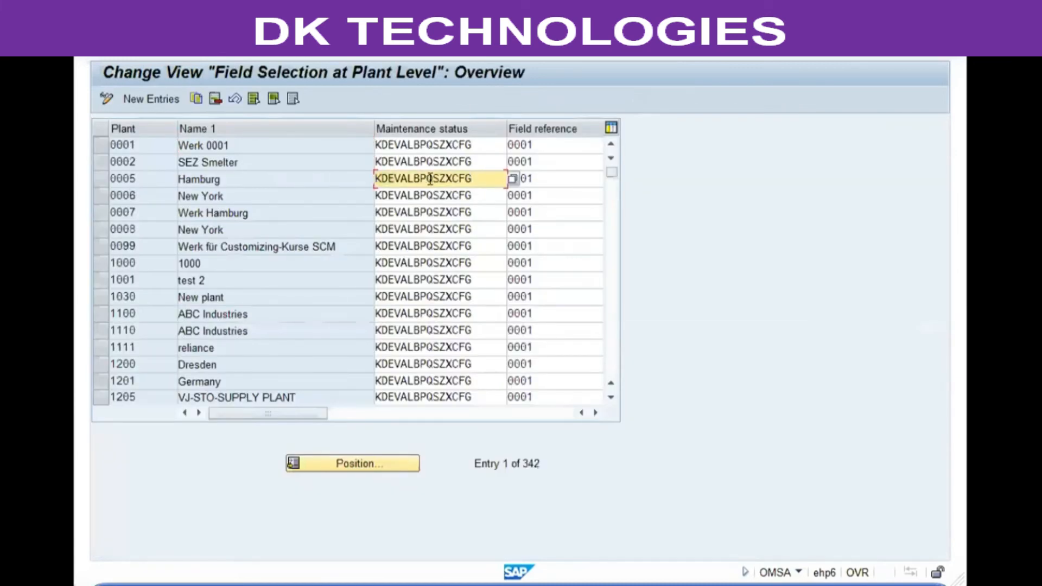
left_click_drag(472, 178, 294, 163)
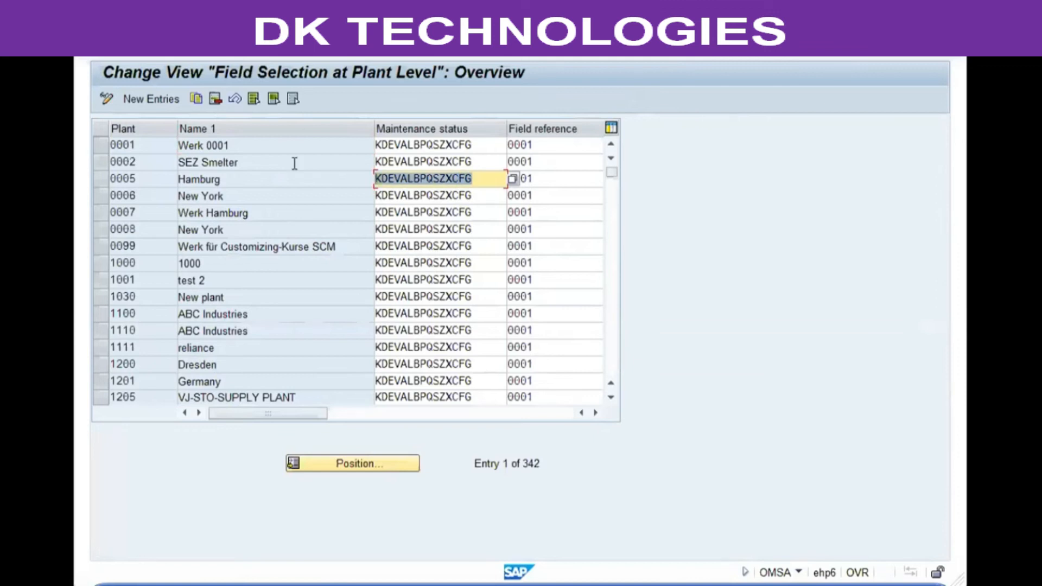
left_click(174, 102)
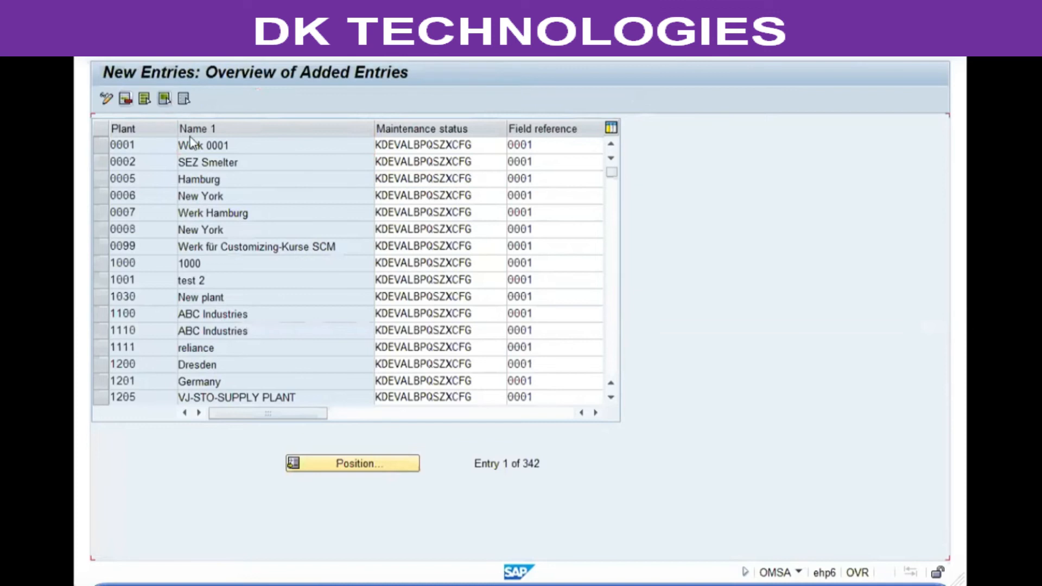
type("vgp2")
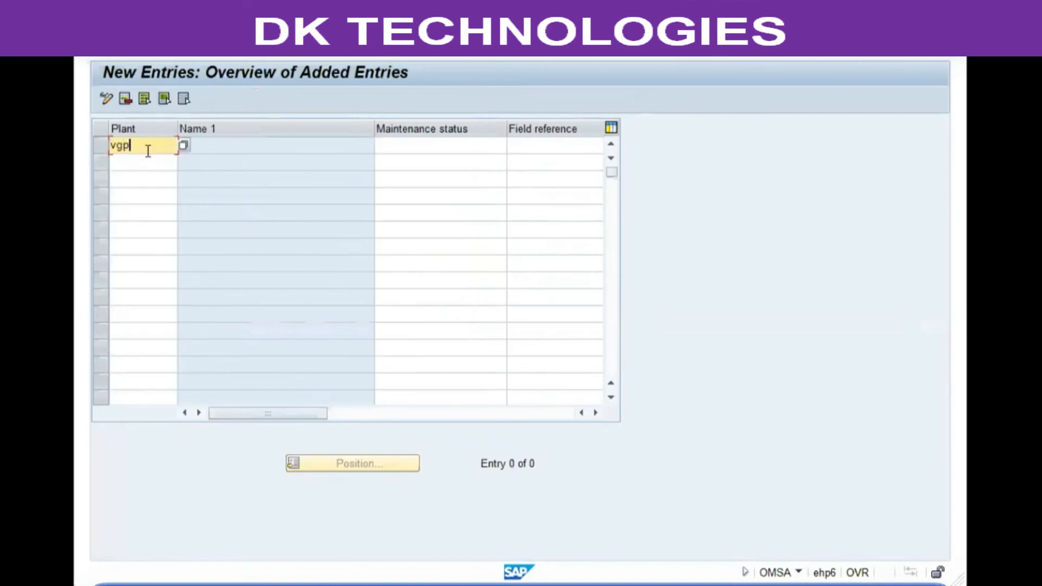
key("Tab")
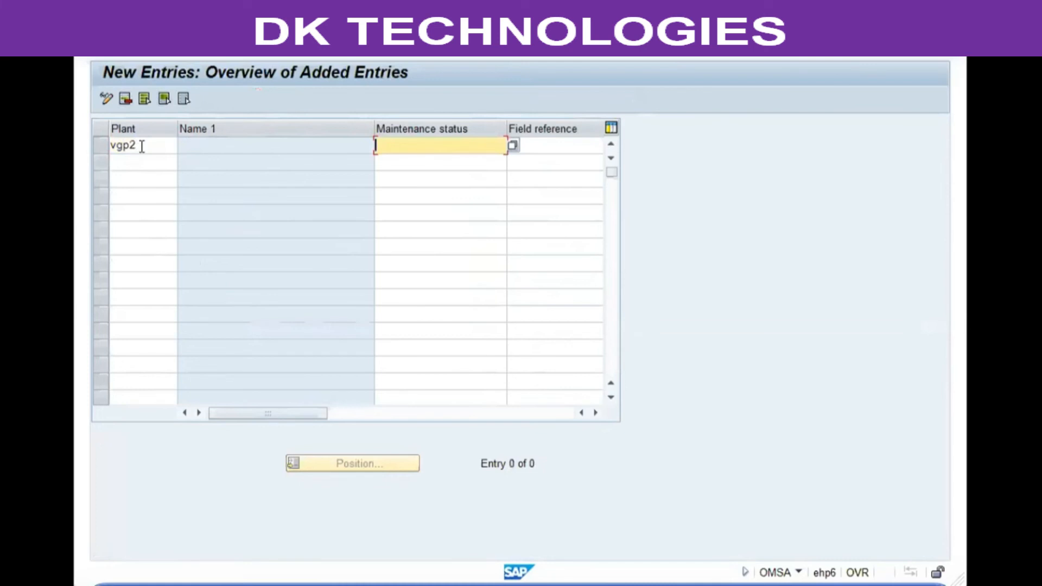
left_click(141, 146)
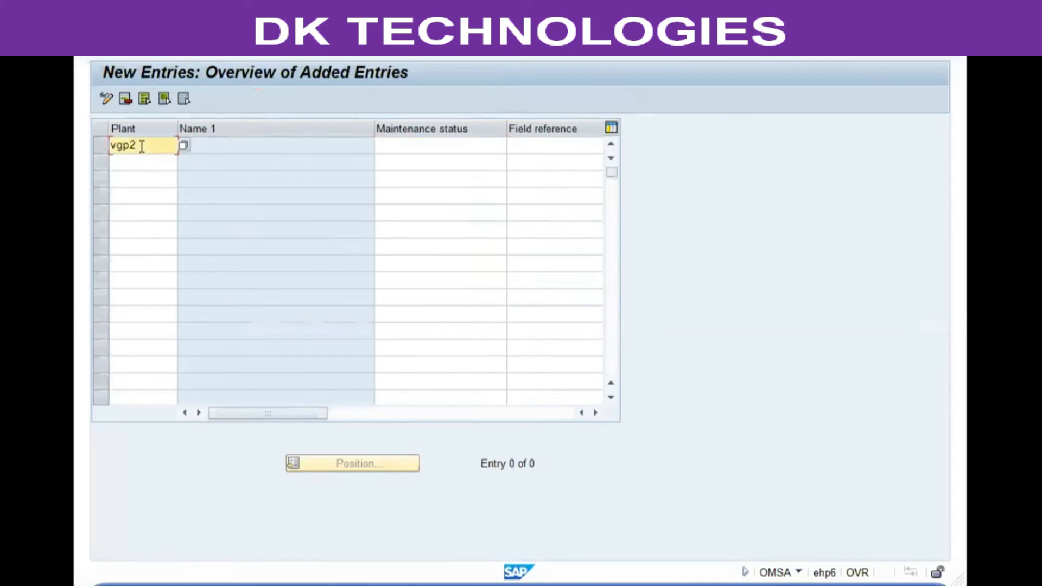
left_click(446, 144)
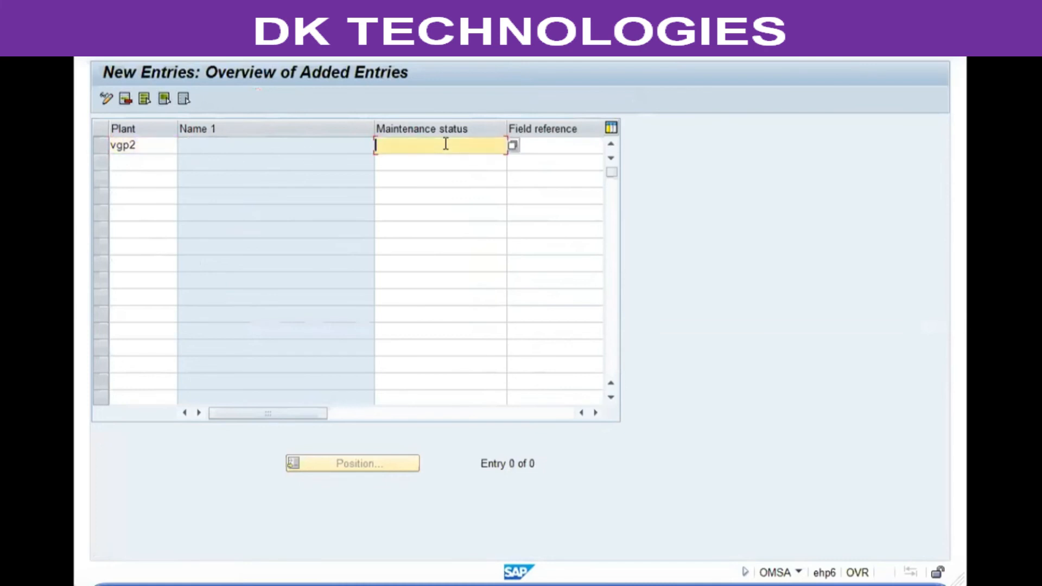
key("ctrl+v")
Examine the list of possible maintenance statuses and the view each letter code stands for, and close the list.
left_click(513, 145)
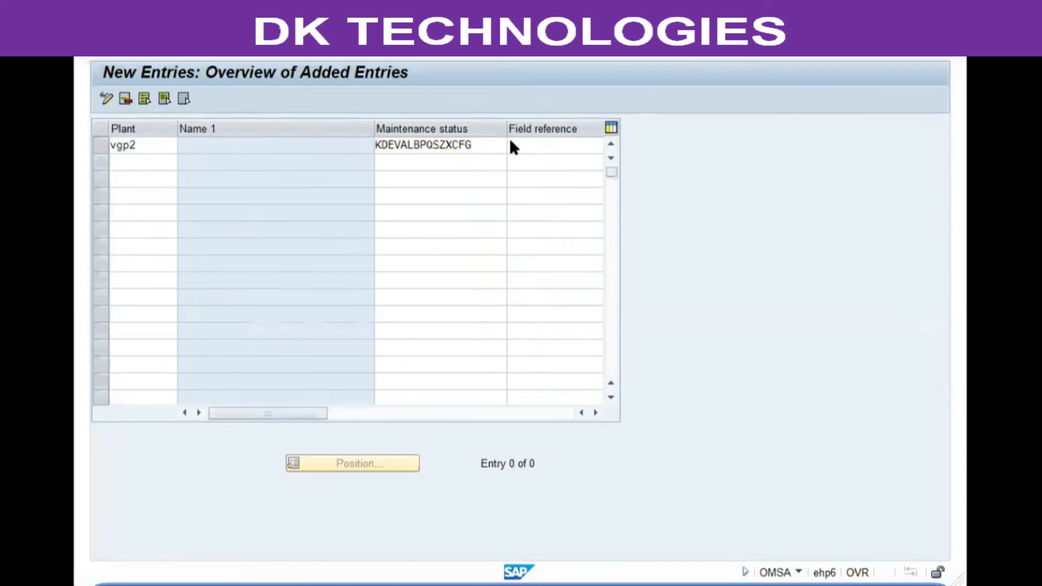
key("F4")
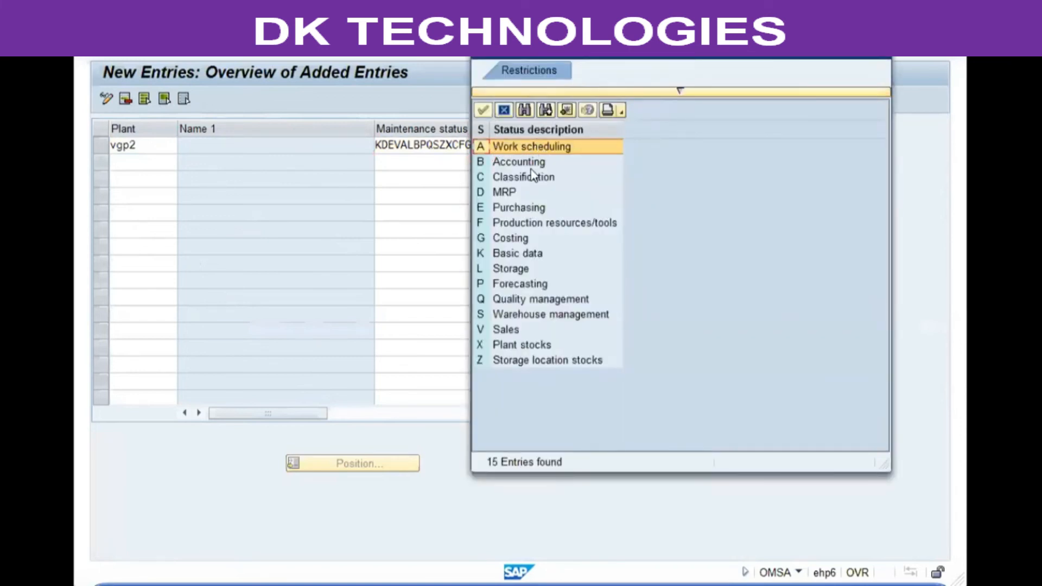
left_click(520, 181)
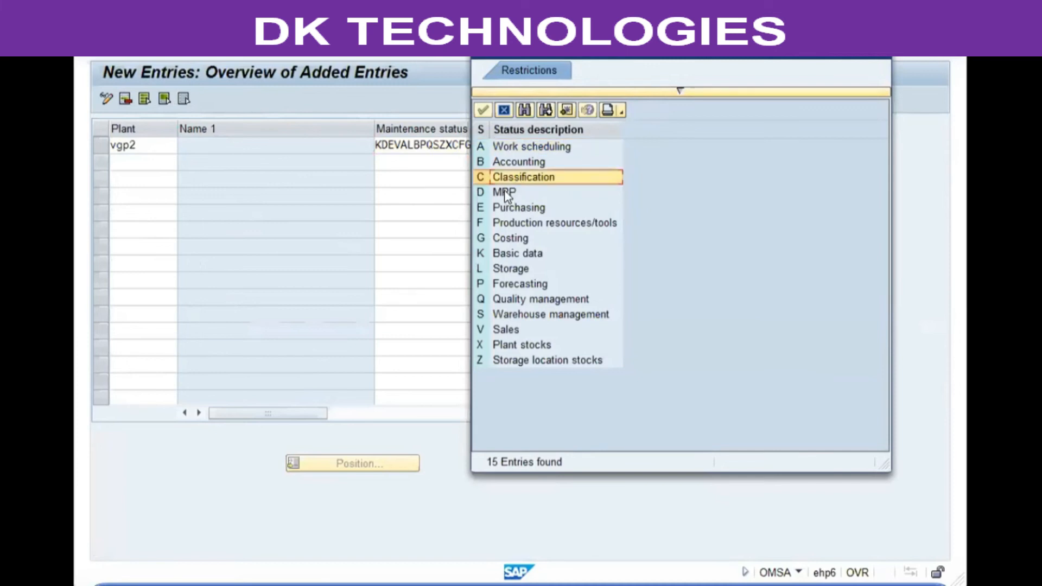
left_click(503, 192)
left_click(509, 210)
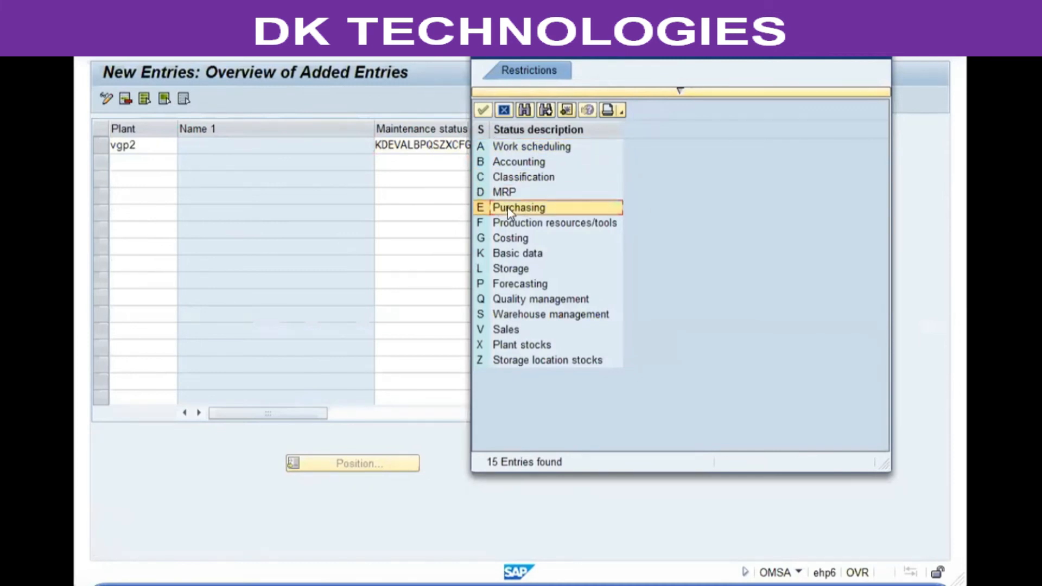
left_click(516, 225)
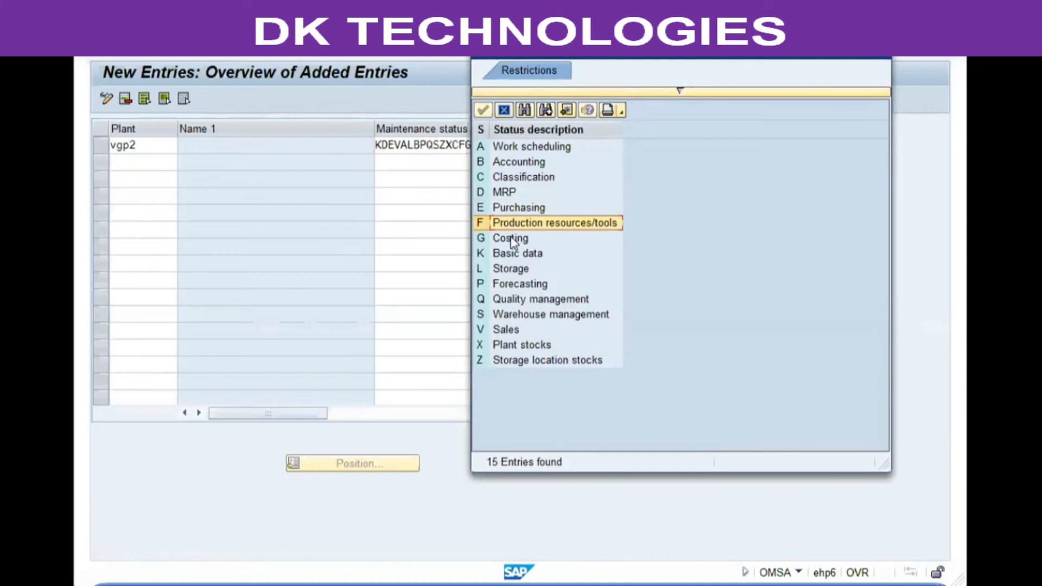
left_click(499, 240)
left_click(512, 284)
left_click(524, 302)
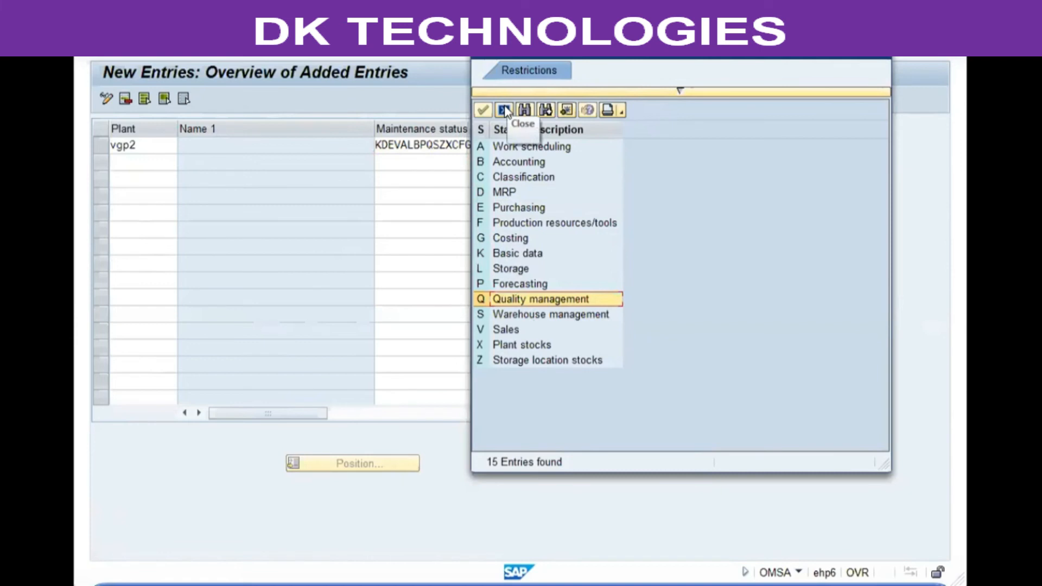
left_click(524, 146)
left_click(516, 178)
left_click(504, 194)
left_click(509, 209)
left_click(517, 229)
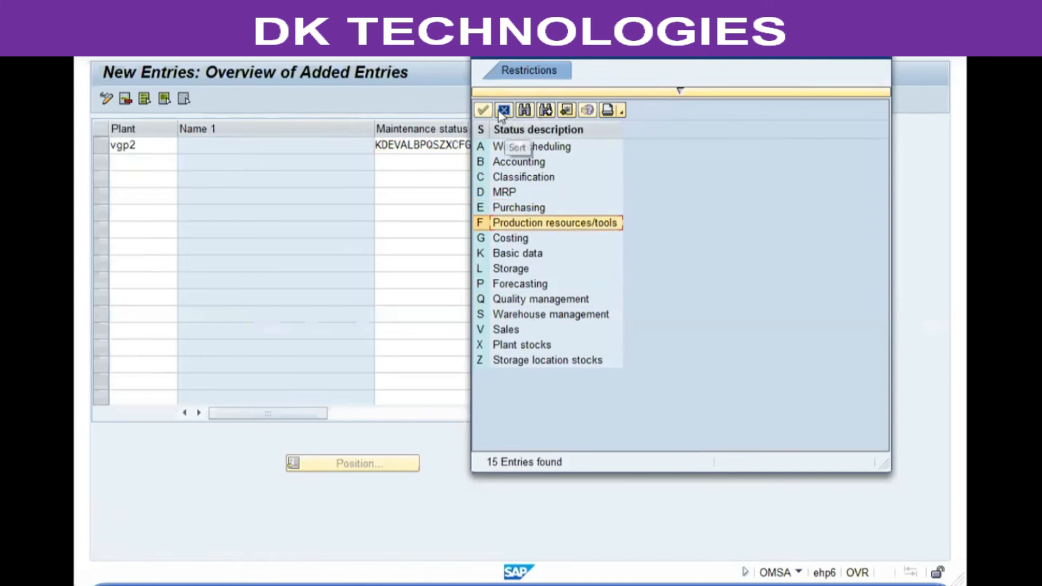
left_click(482, 110)
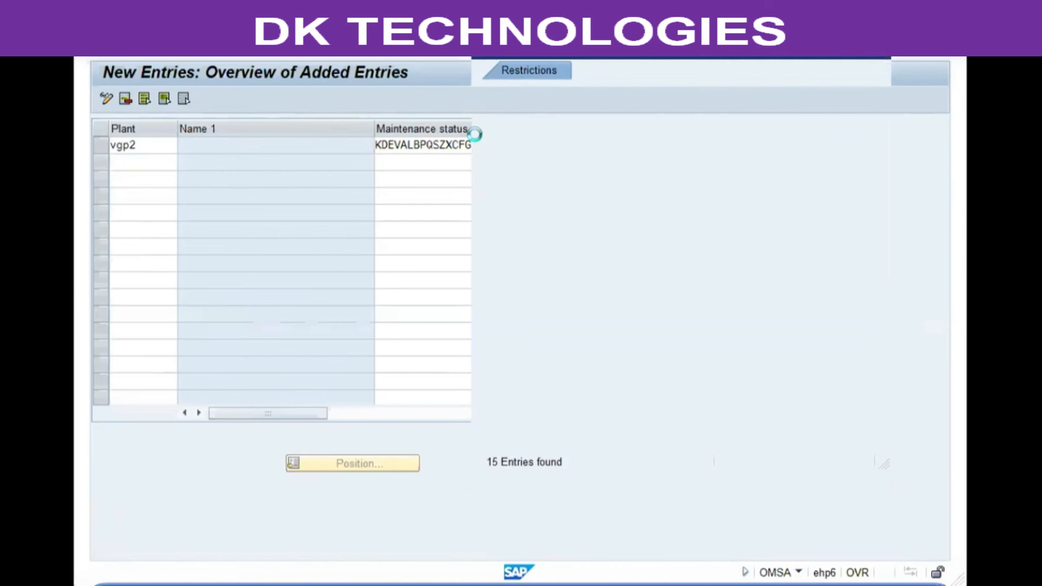
Remove the codes D, E, A, C and F from plant vgp2's maintenance status, leaving KVLBPQSZXG.
key("Right")
key("Right")
key("Right")
key("Right")
key("Right")
key("Right")
key("Right")
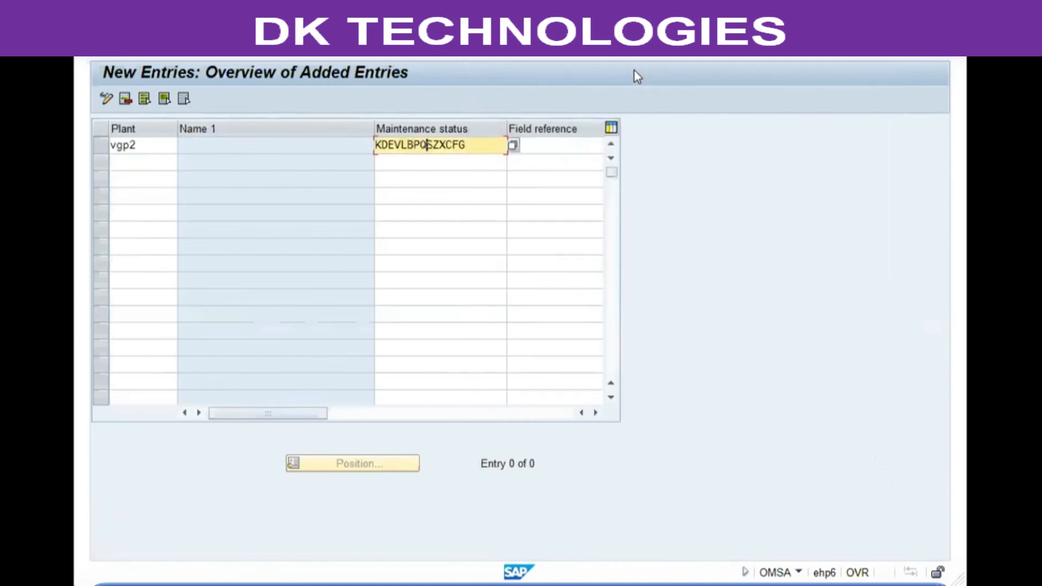
key("BackSpace")
key("Left")
key("Left")
key("Left")
key("Left")
key("Left")
key("Left")
key("Left")
key("Left")
key("Left")
key("Left")
key("Delete")
key("Delete")
key("Right")
key("Right")
key("Right")
key("Right")
key("Right")
key("Right")
key("Right")
key("Right")
key("Right")
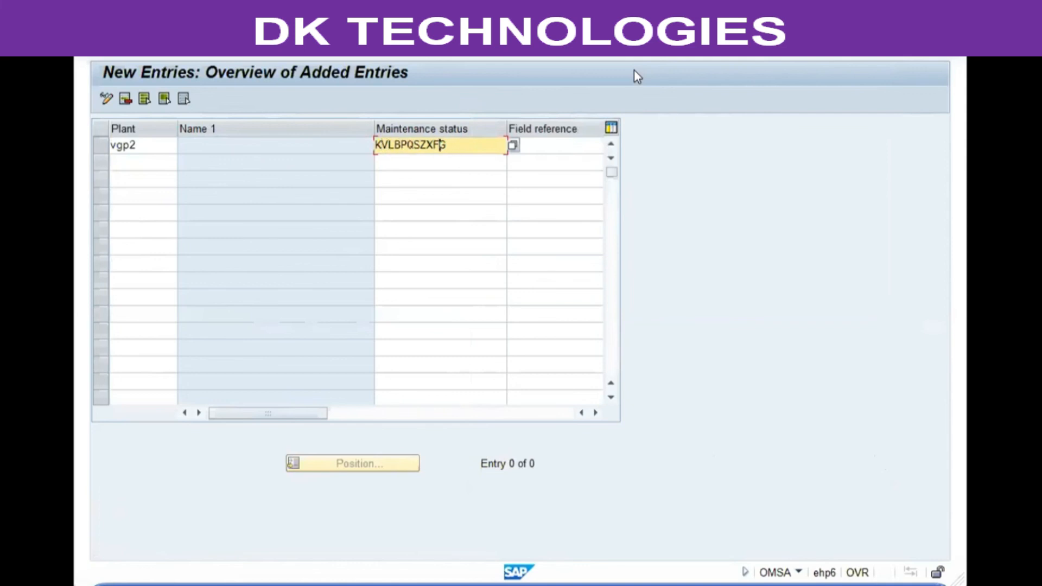
key("BackSpace")
Look up the codes for Forecasting, Quality management and Costing in the list of possible maintenance statuses, and close the list.
left_click(515, 143)
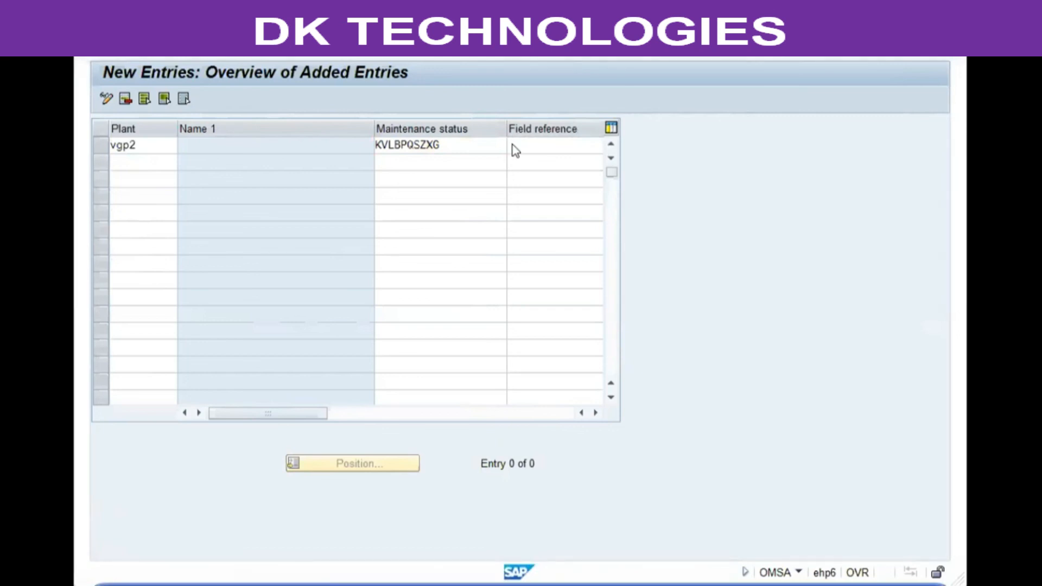
left_click(130, 245)
left_click(129, 262)
left_click(120, 202)
left_click(134, 250)
left_click(133, 260)
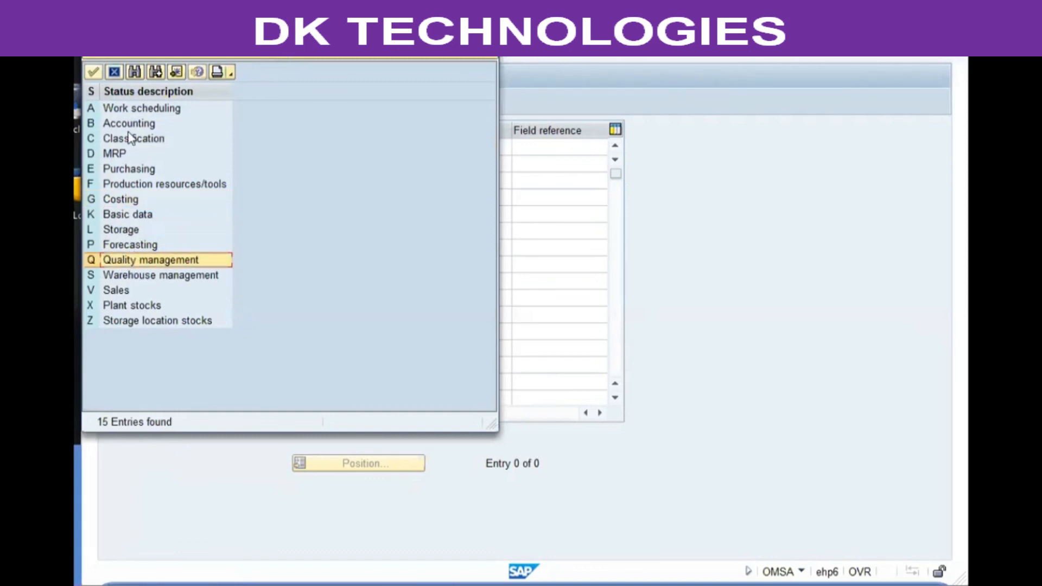
left_click(114, 72)
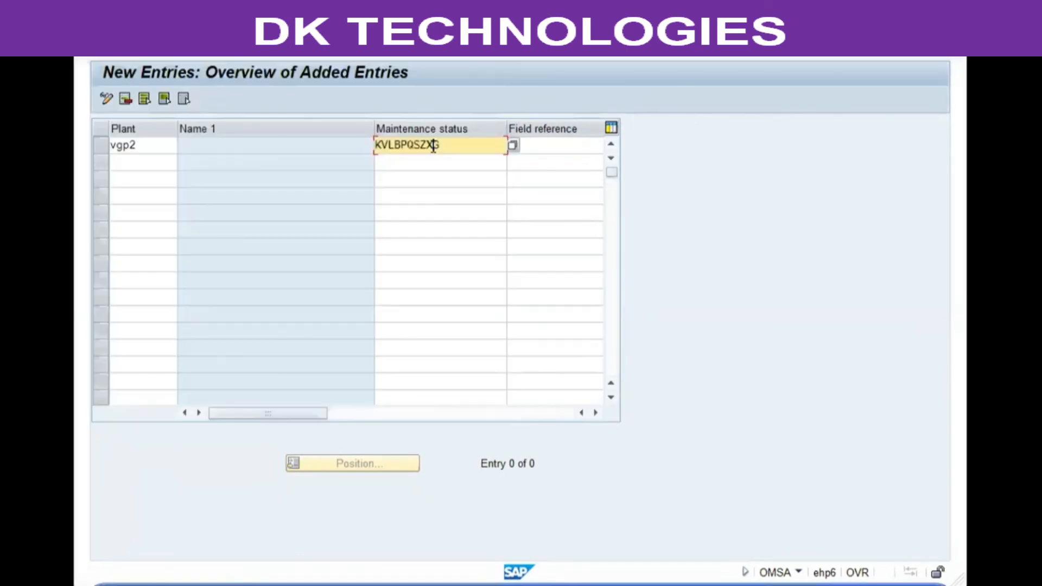
Remove the codes P, Q and G from plant vgp2's maintenance status, leaving KVLBSZX.
key("Left")
key("Left")
key("Left")
key("Left")
key("Delete")
key("Delete")
left_click(474, 141)
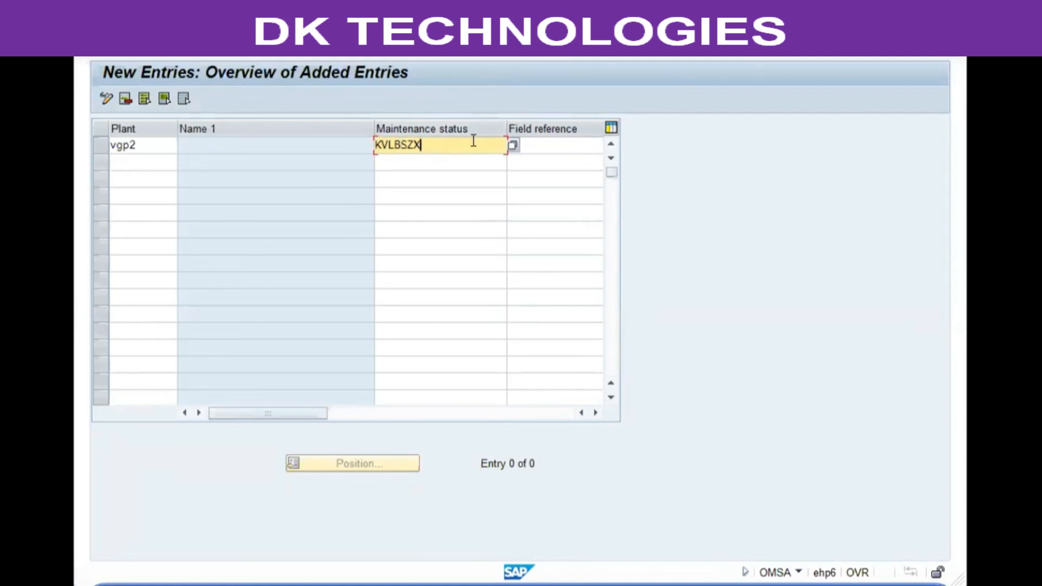
Set the field reference of plant vgp2 to YVF and save the new entry.
left_click(562, 146)
type("yvf")
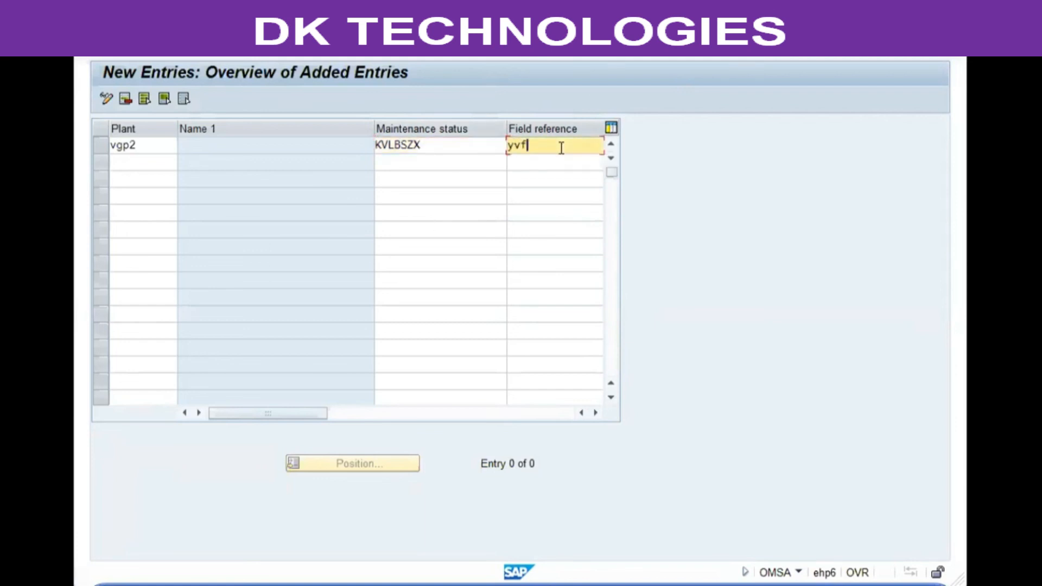
key("Return")
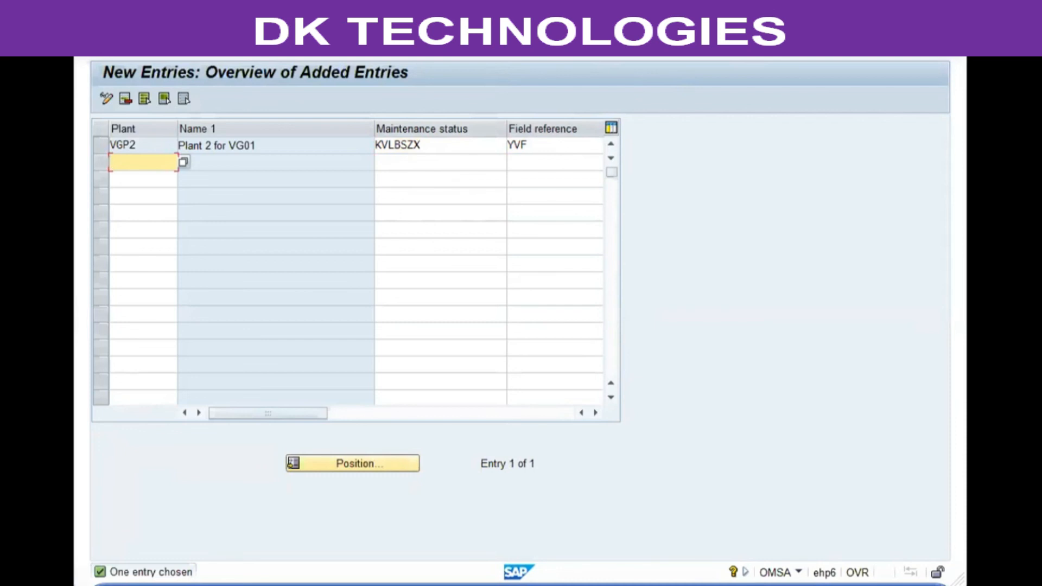
key("ctrl+s")
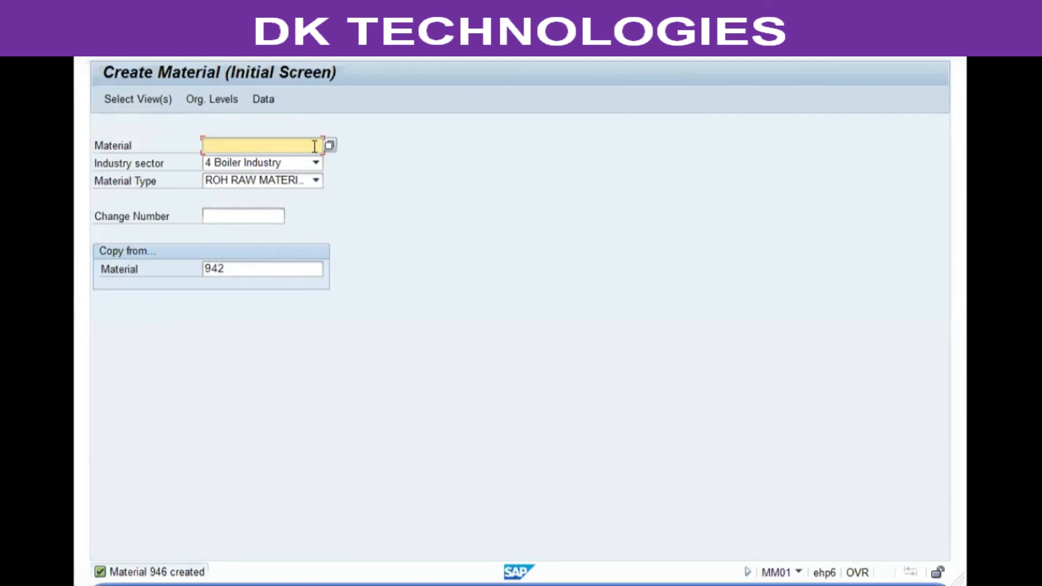
In the Create Material session, enter material 946, clear the industry sector, material type and copy-from material, and proceed to the view selection.
type("9")
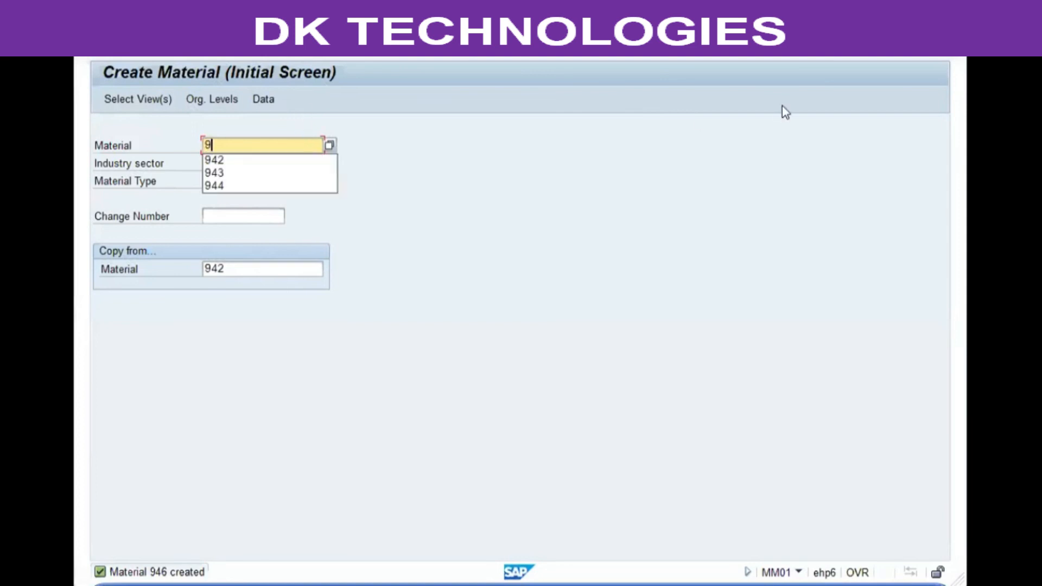
type("46")
key("Tab")
key("Delete")
key("Tab")
key("Delete")
key("Tab")
key("Tab")
key("Delete")
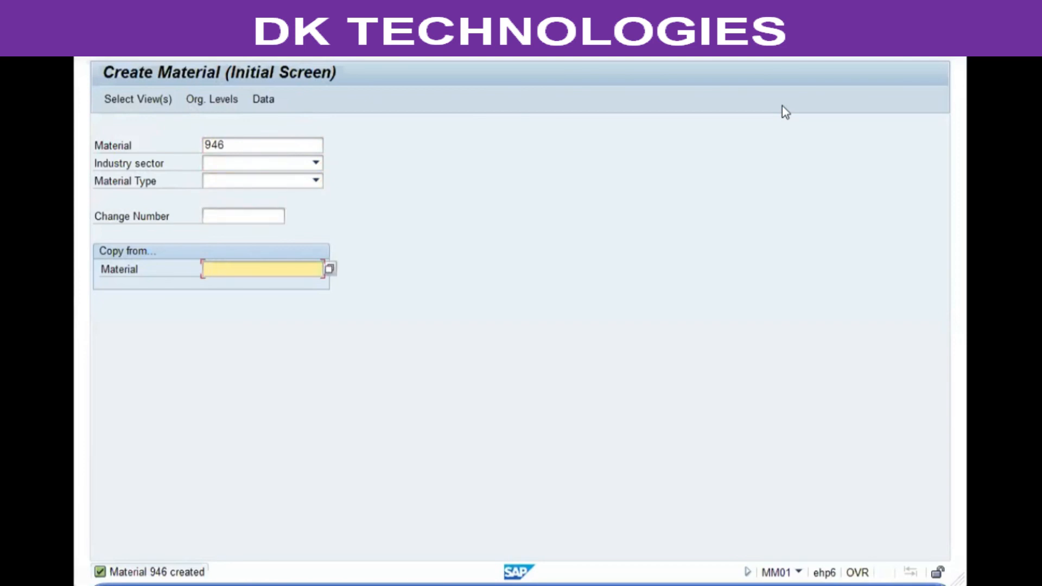
key("Return")
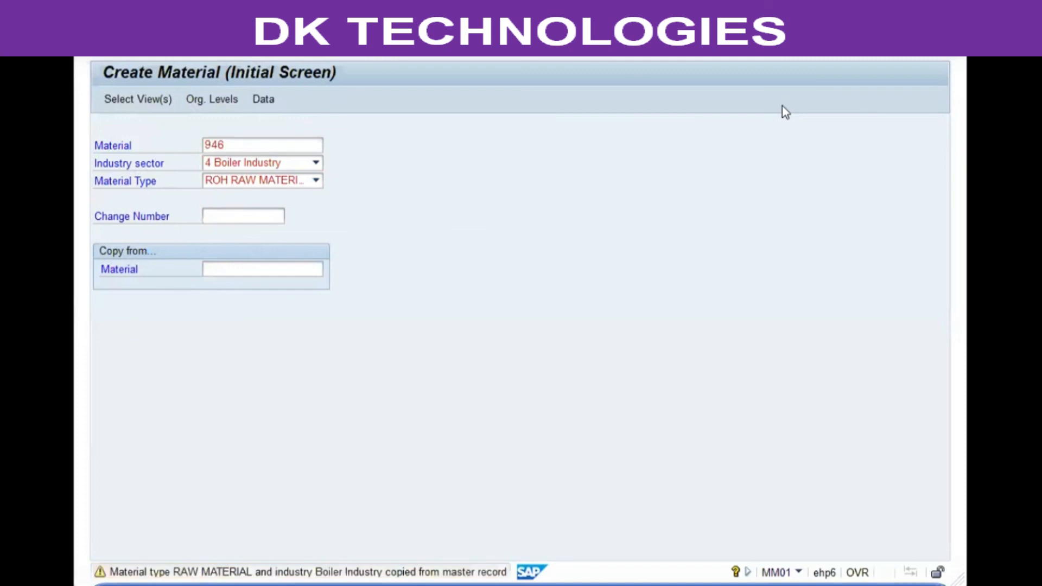
key("Return")
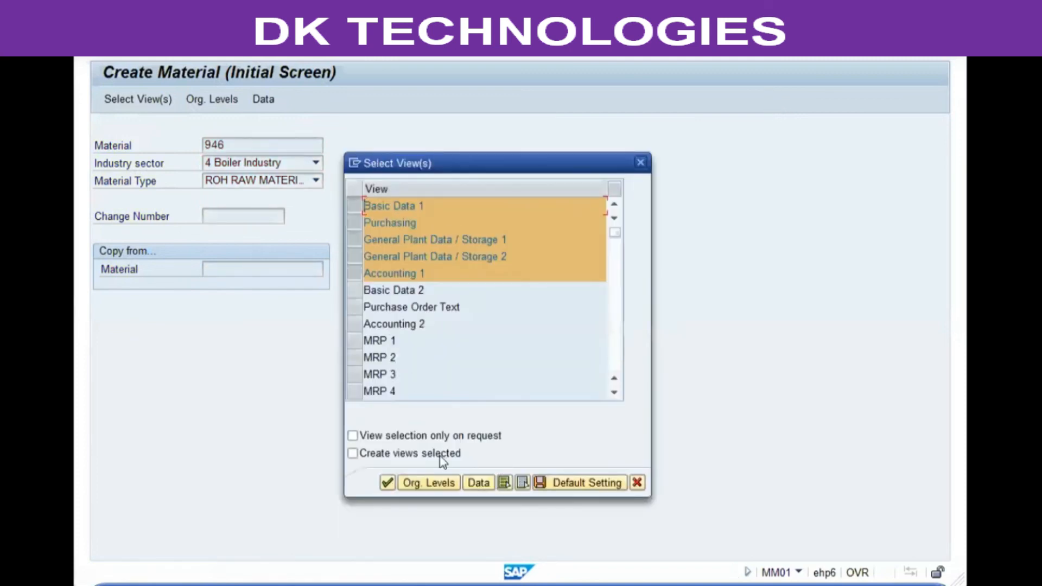
Accept the preselected views and extend material 946 to plant VGP2 and storage location SL01, checking the plant on the general plant data view.
key("Return")
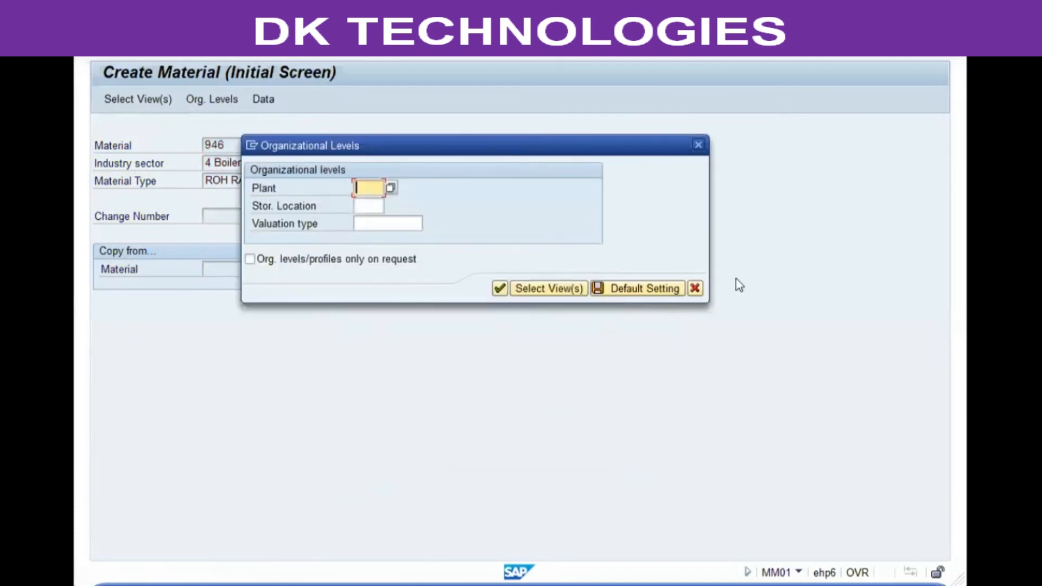
type("vgp2")
key("Tab")
type("s101")
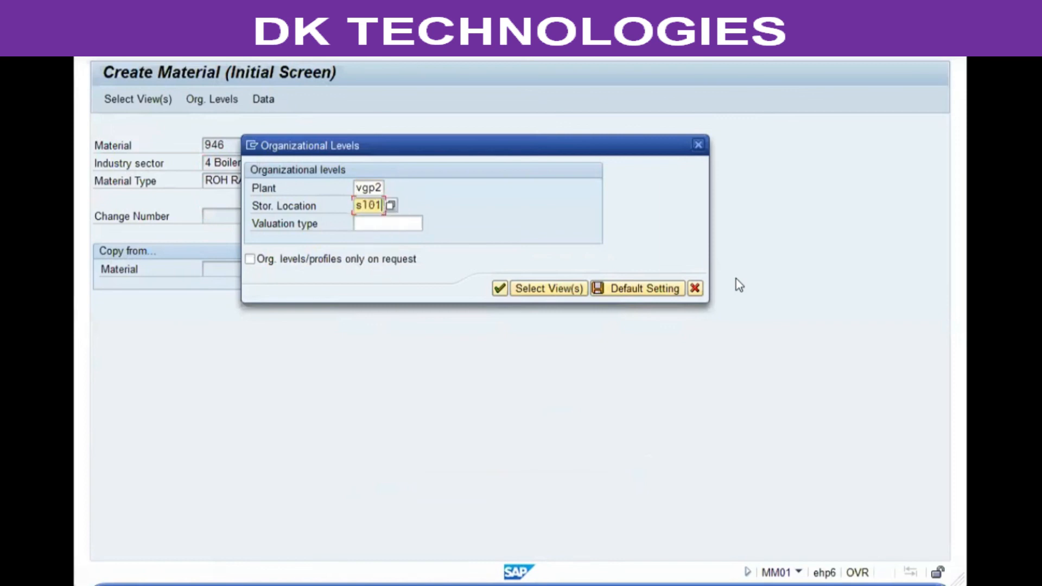
key("Return")
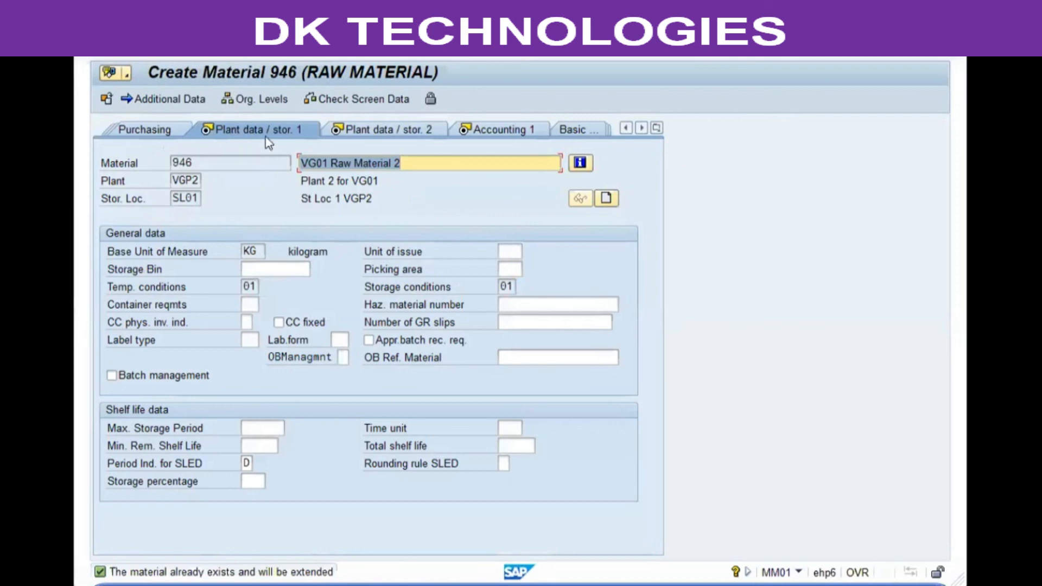
left_click(189, 183)
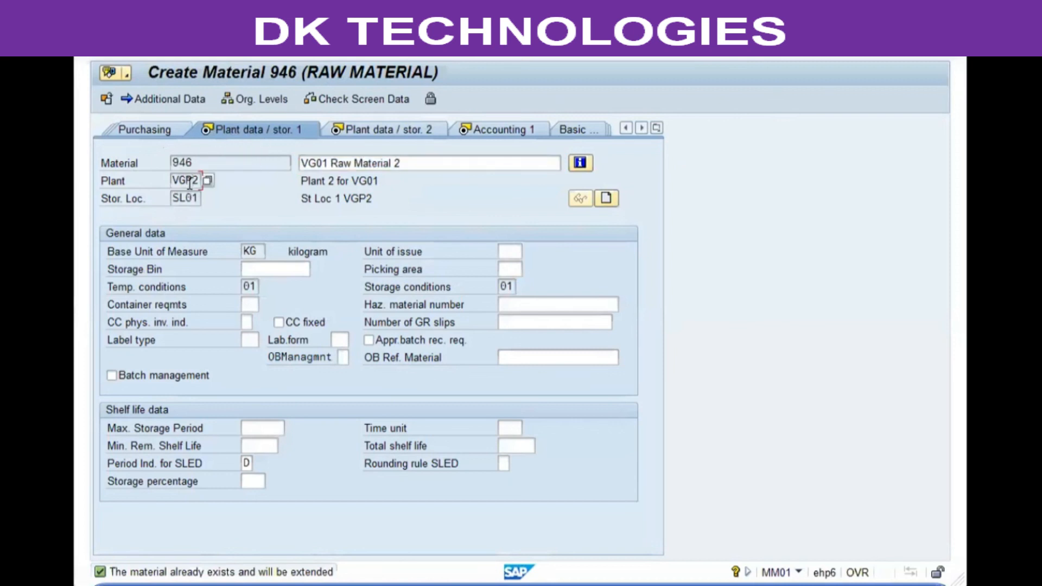